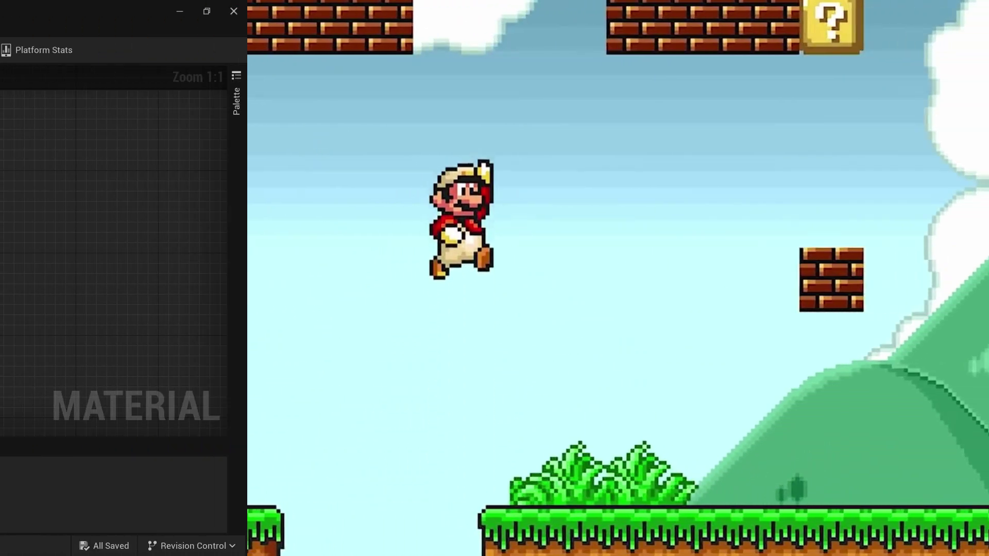
Step: Extend the material graph with a Floor node fed by the Add output and a Divide node fed by the Floor output
drag(424, 207, 480, 207)
text(floor)
key(Return)
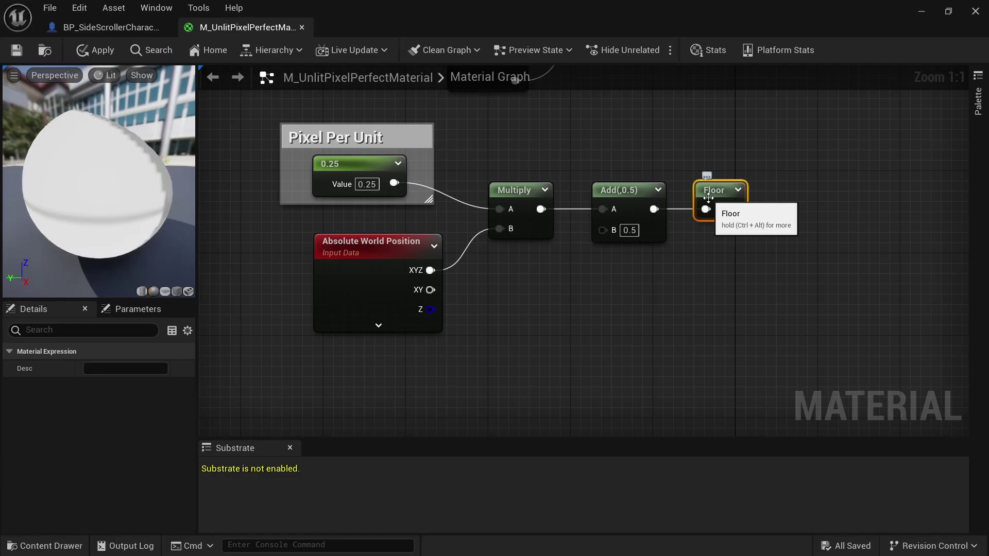
drag(734, 209, 794, 208)
text(div)
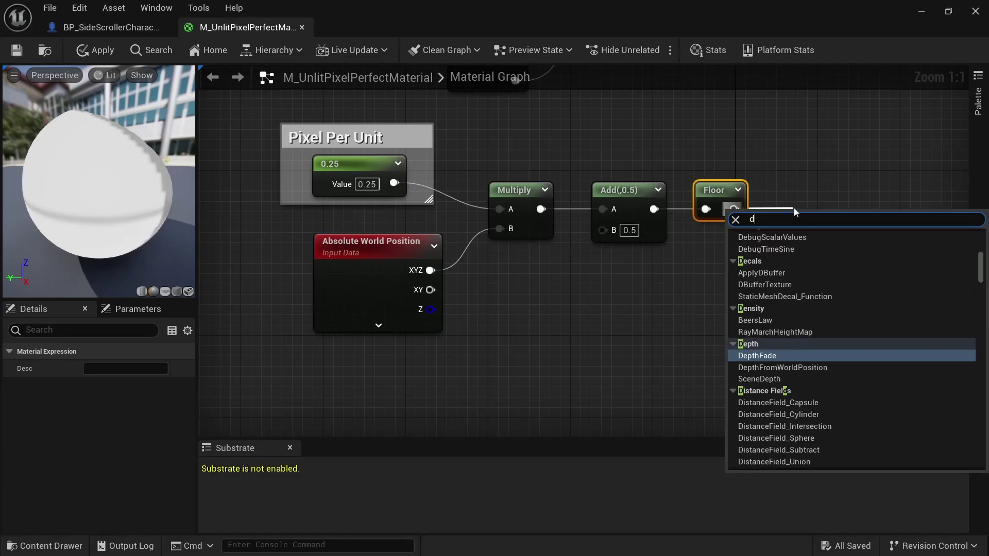
key(Return)
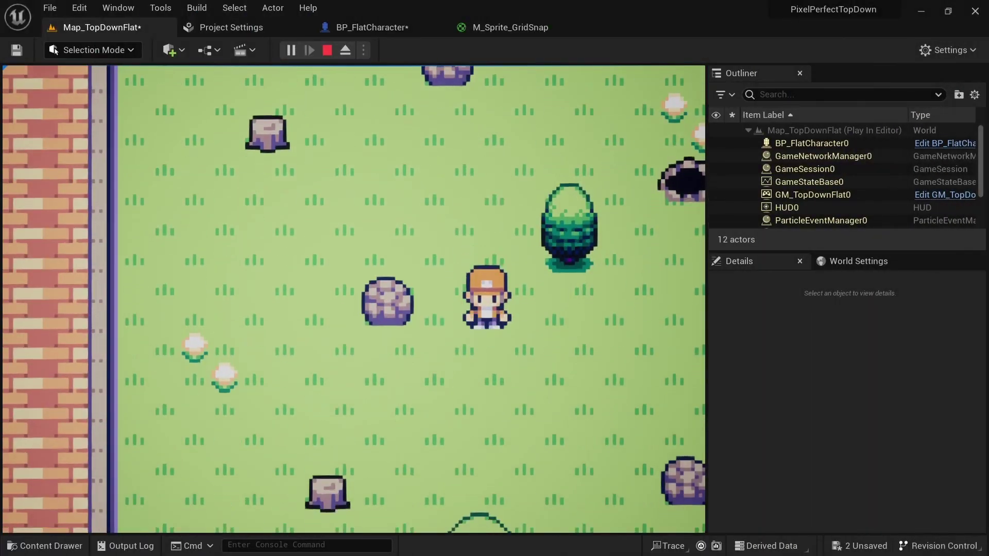
Step: Play-test the top-down map by walking the character in all four directions around the rocks and trees
key(s)
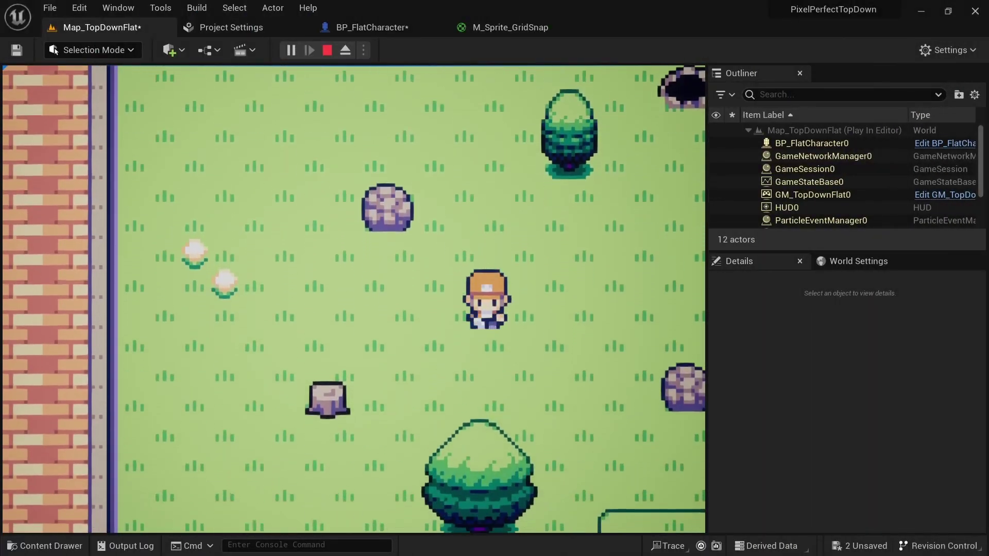
key(d)
key(w)
key(a)
key(w)
key(w)
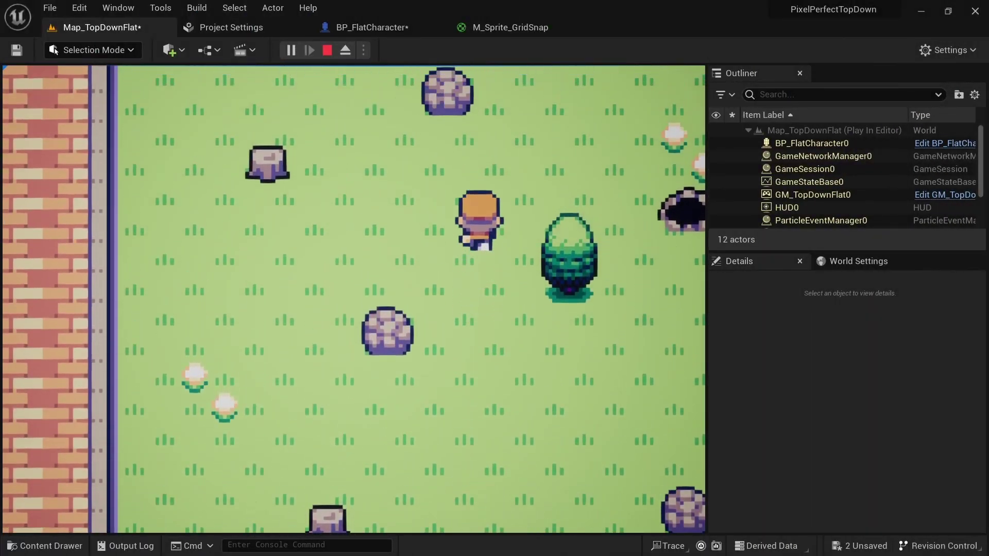
key(s)
key(a)
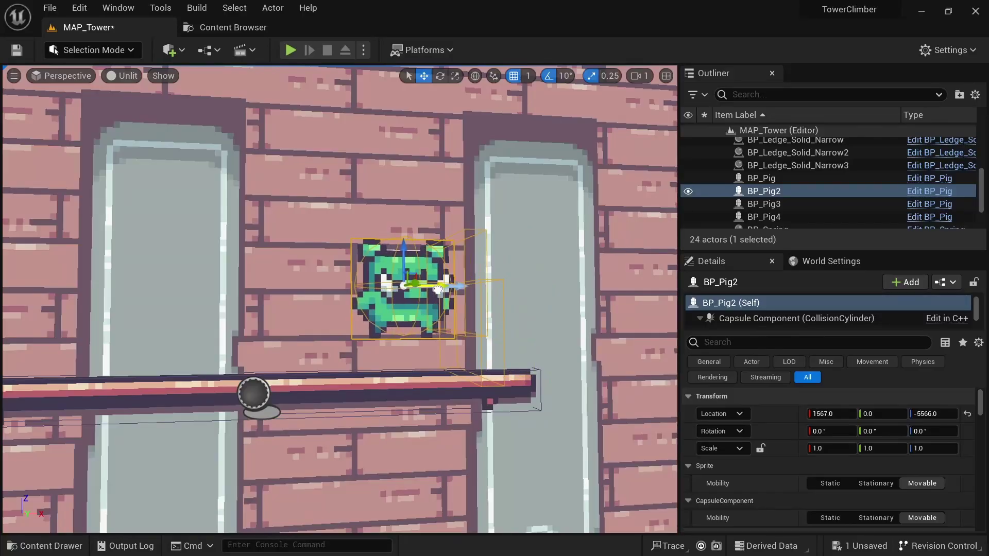
Step: Move BP_Pig2 along the X axis in the tower level and fine-tune its X location value
drag(442, 292, 226, 307)
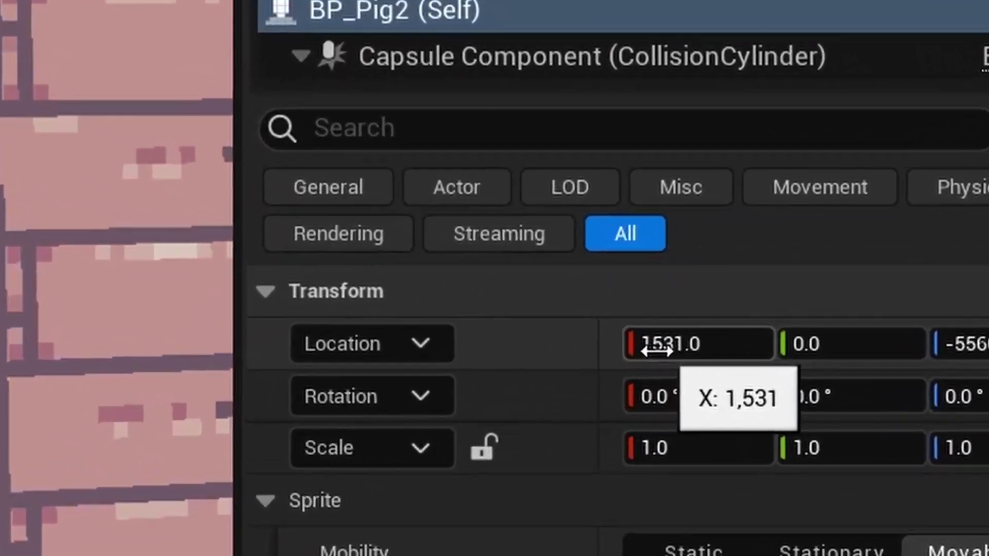
drag(818, 415, 821, 416)
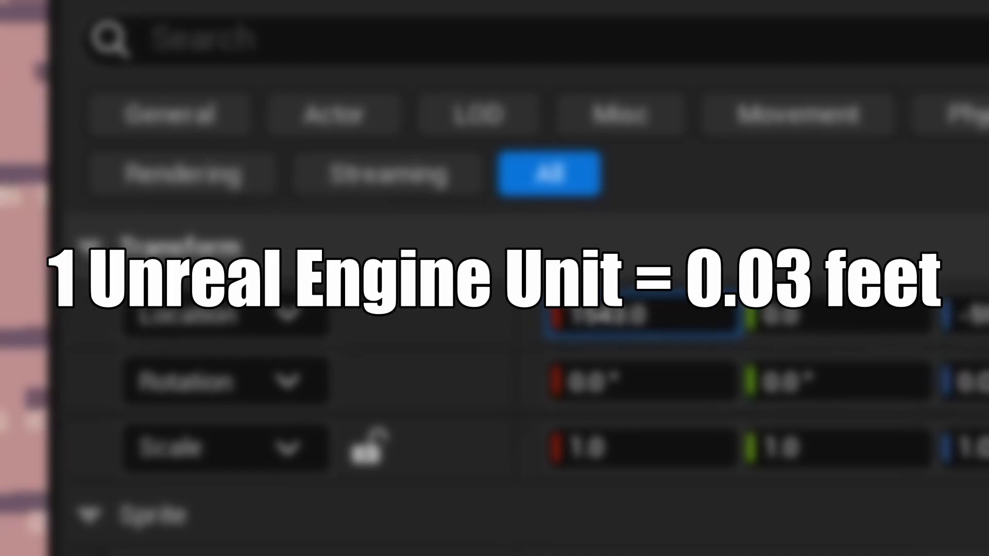
click(710, 315)
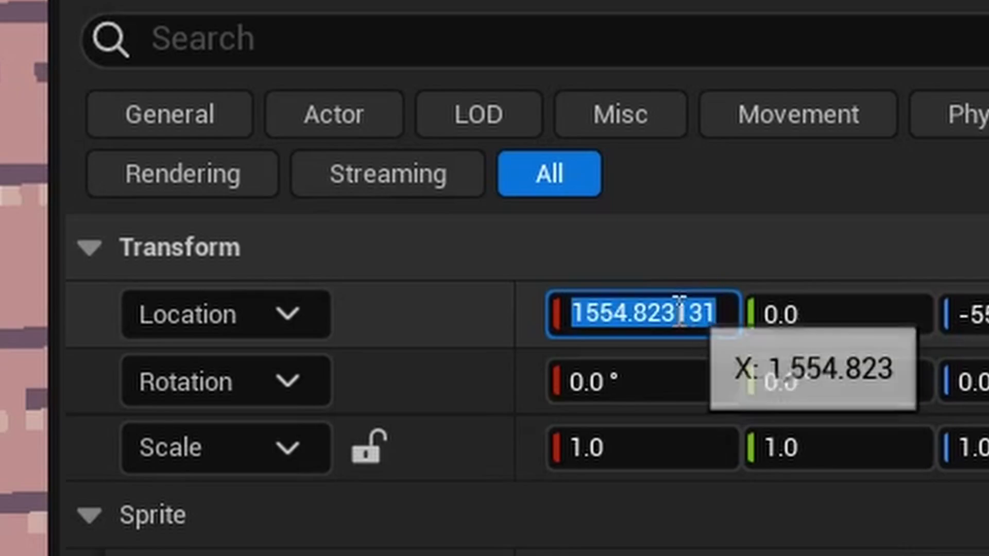
text(3)
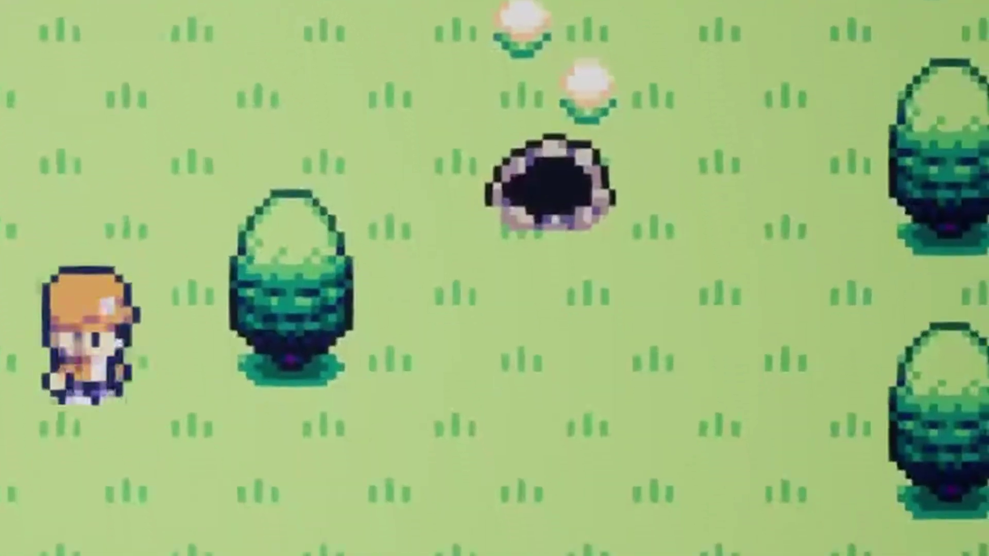
key(Left)
key(Down)
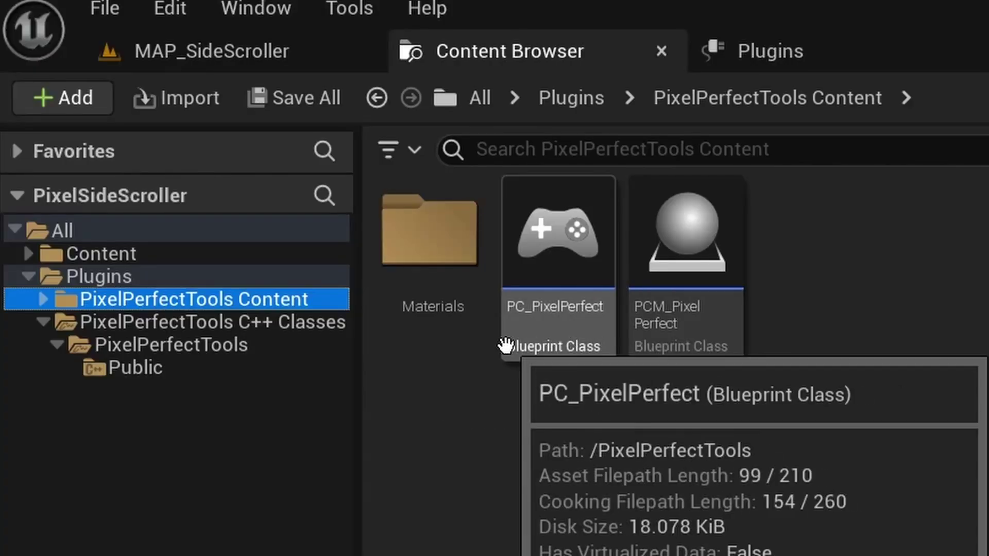
Step: Browse the SideView and TopDownView material folders inside the PixelPerfectTools plugin content
click(411, 309)
double_click(411, 310)
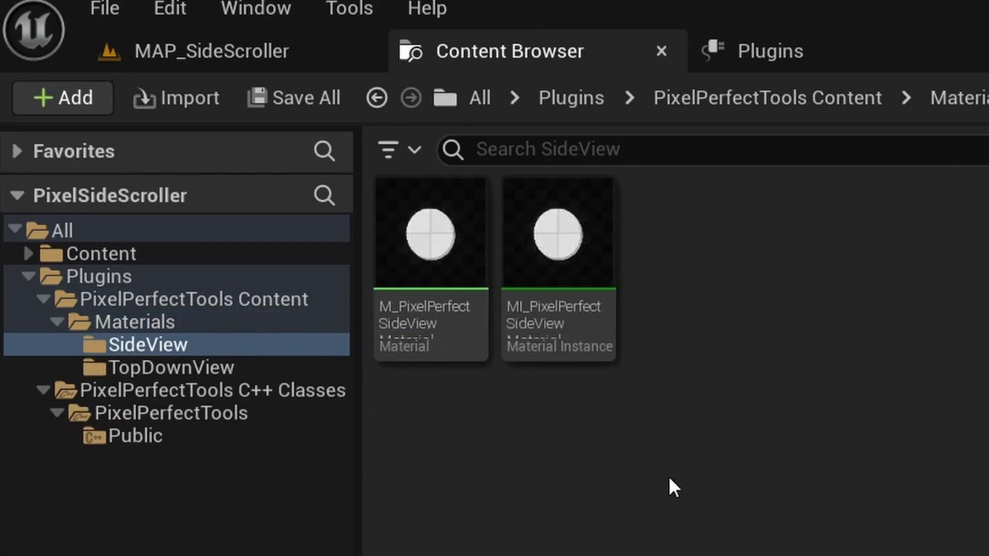
key(alt+Left)
double_click(555, 330)
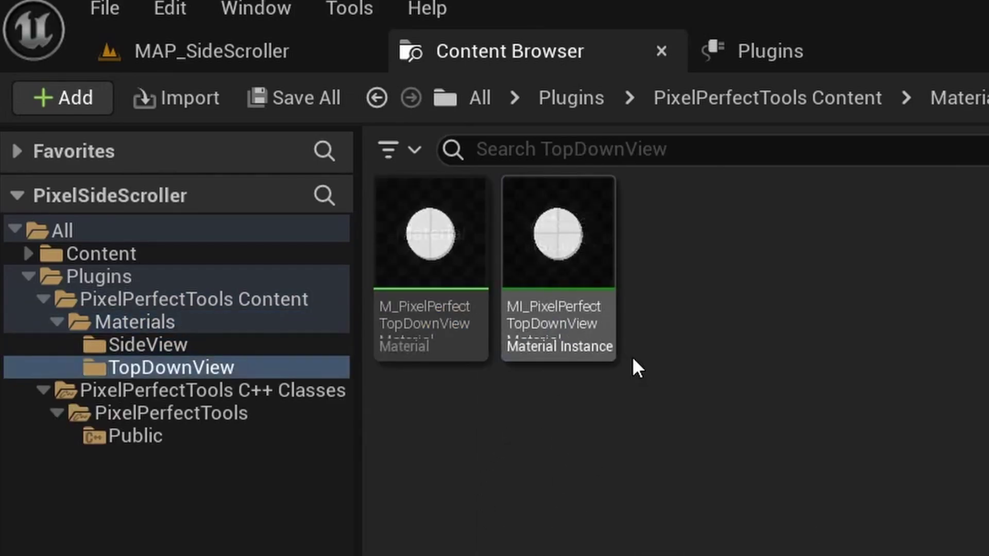
key(alt+Left)
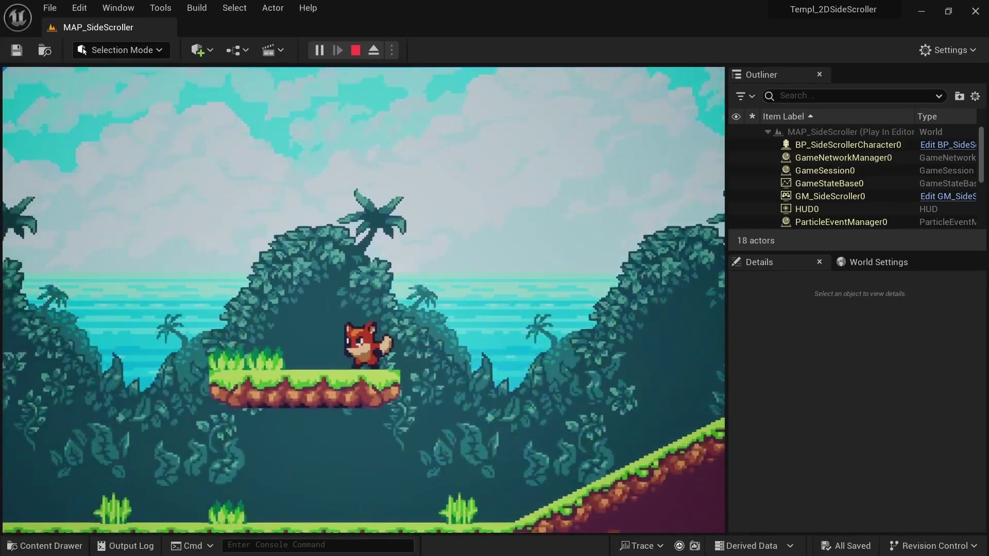
Step: Play-test the side-scrolling levels by running the characters both ways and jumping the fox between platforms
key(space)
key(a)
key(space)
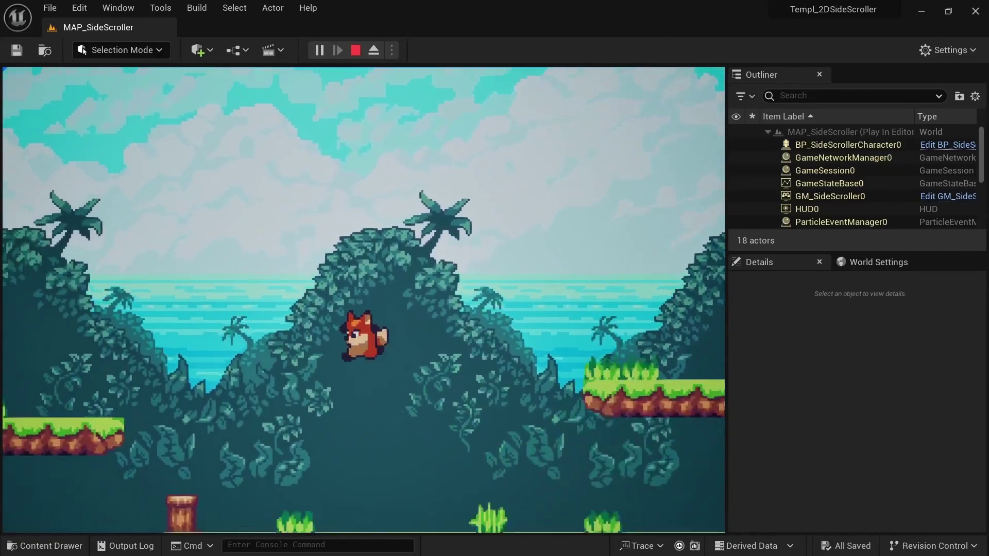
key(a)
key(space)
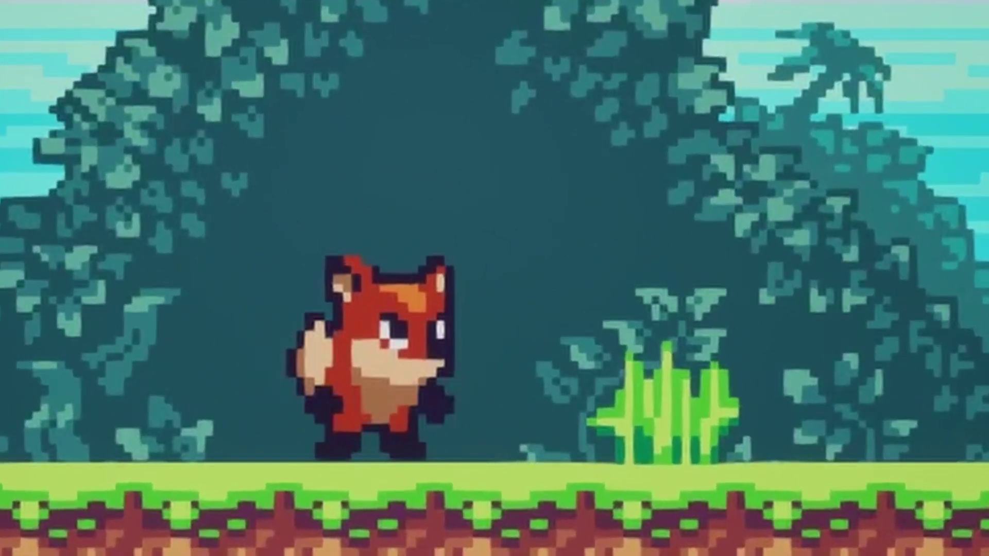
key(d)
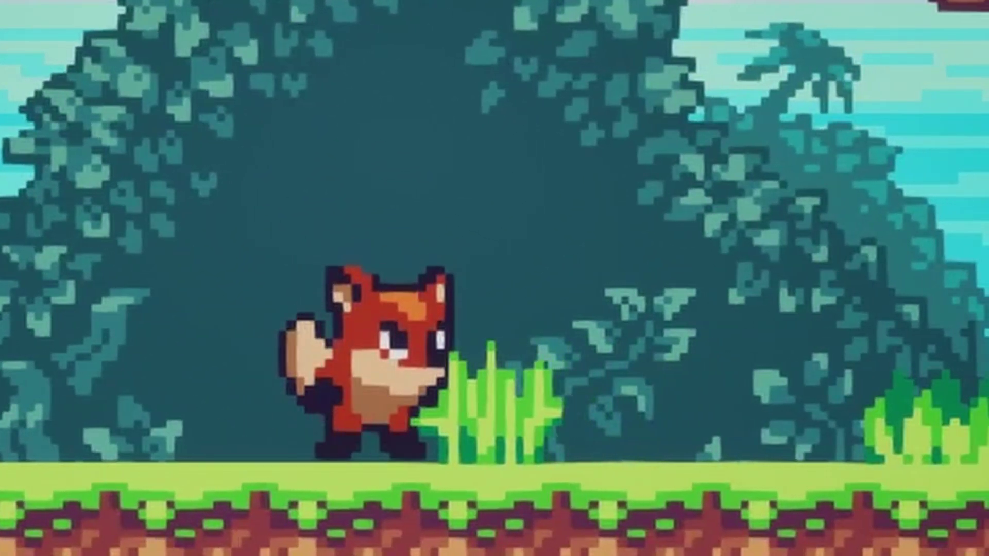
key(a)
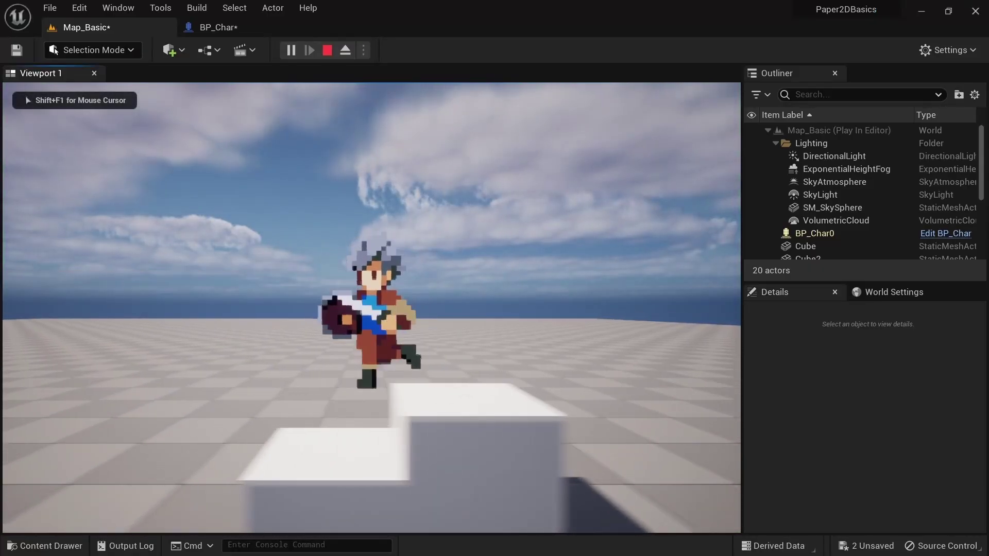
key(d)
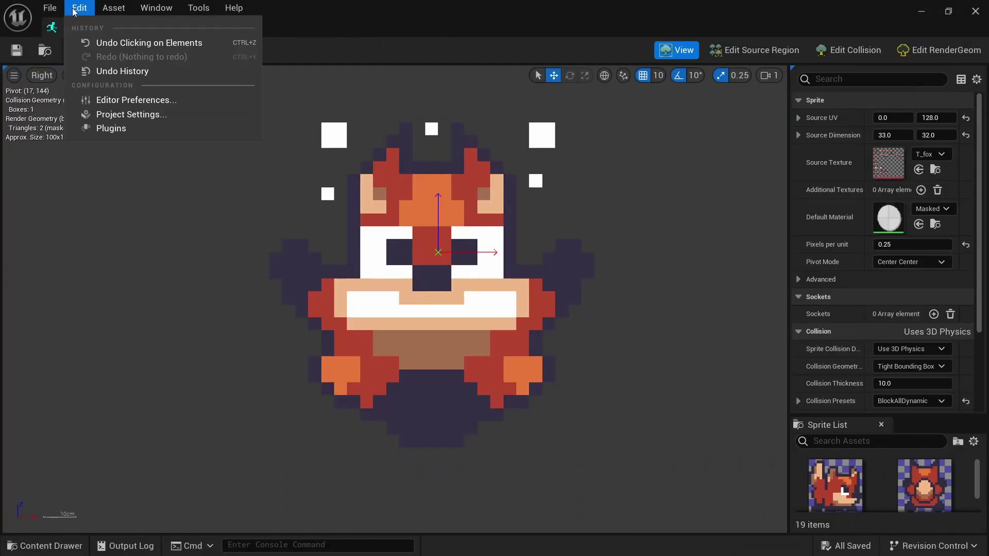
Step: Open the project settings from the fox sprite editor
click(116, 110)
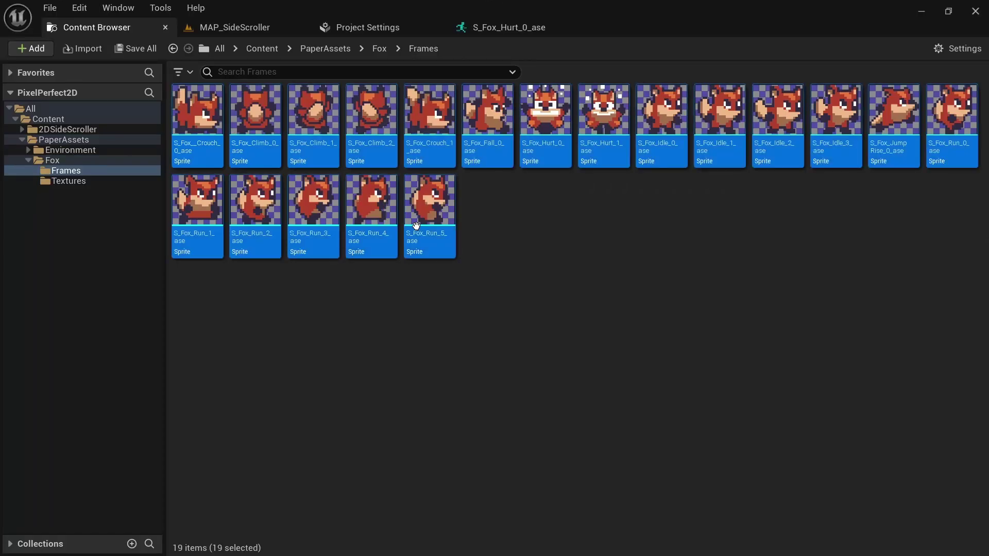
Step: Open all the selected fox sprites in the Property Matrix and select every sprite row there
right_click(440, 219)
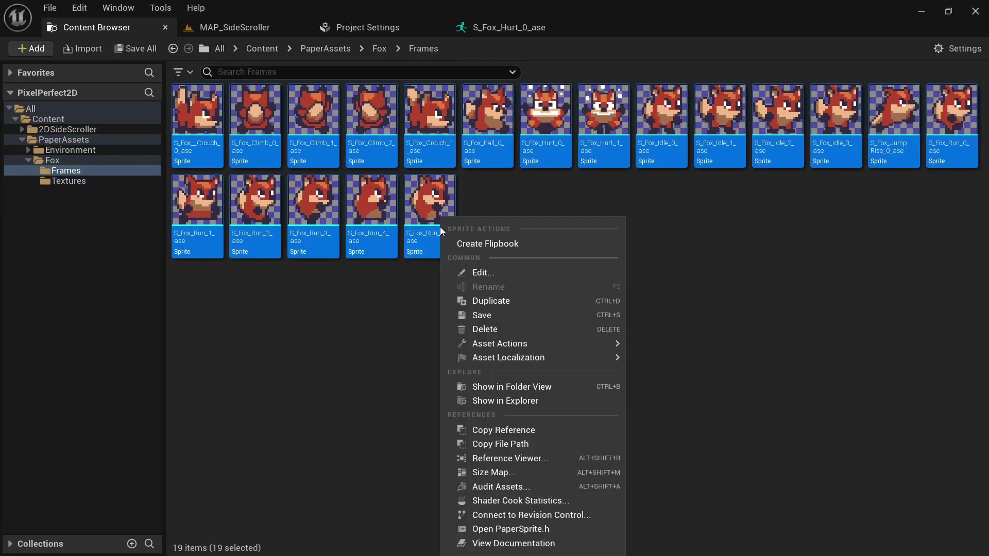
mouse_move(547, 349)
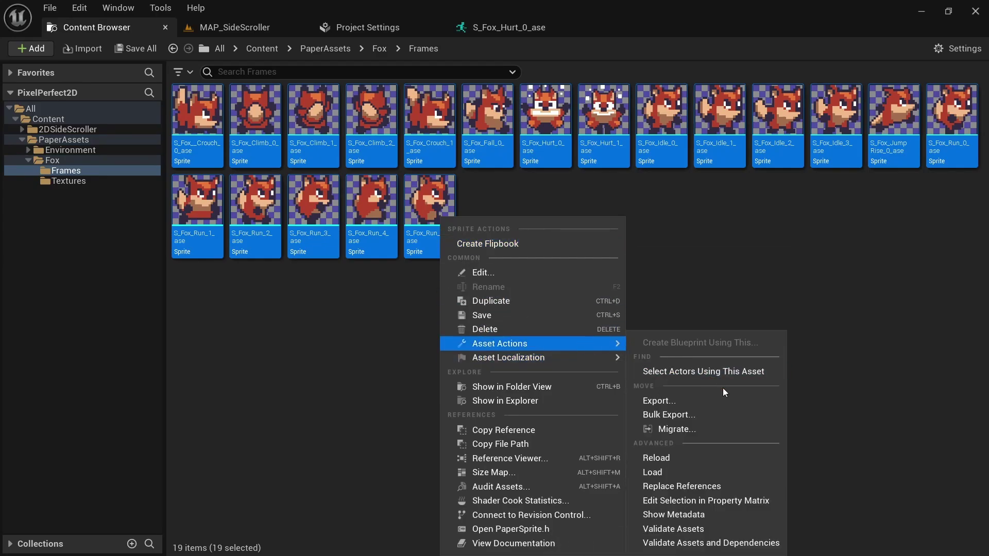
click(748, 503)
click(427, 292)
key(ctrl+a)
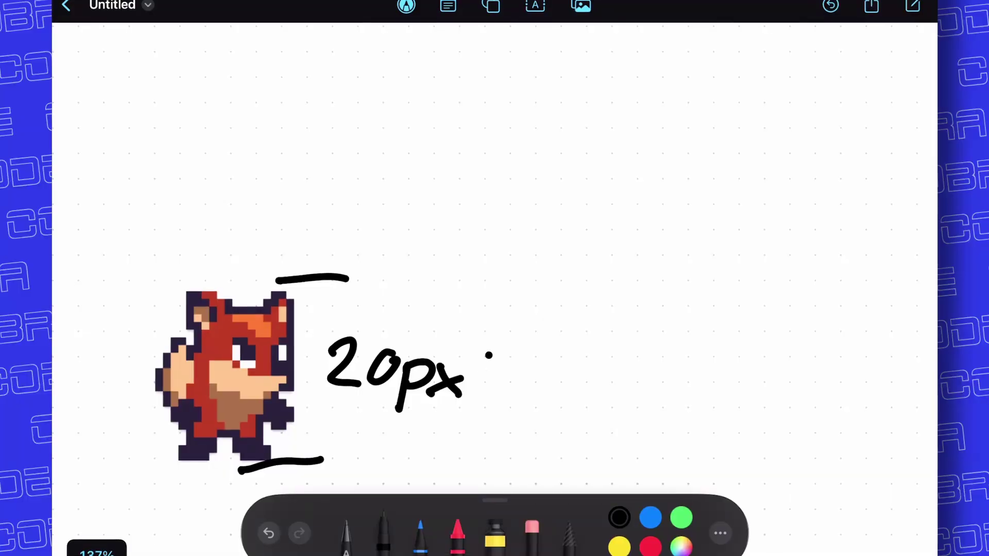
Step: Handwrite the rest of the size calculation after the 20px height note beside the fox drawing
mouse_move(482, 335)
mouse_down()
mouse_move(507, 355)
mouse_move(494, 363)
mouse_up()
mouse_move(528, 420)
mouse_down()
mouse_move(546, 384)
mouse_move(571, 392)
mouse_move(607, 363)
mouse_move(630, 365)
mouse_up()
drag(644, 384, 639, 405)
drag(647, 360, 673, 389)
mouse_move(699, 355)
mouse_down()
mouse_move(676, 392)
mouse_move(746, 352)
mouse_up()
drag(711, 381, 742, 384)
drag(805, 338, 832, 354)
drag(866, 381, 871, 407)
drag(876, 391, 905, 411)
click(226, 371)
drag(363, 215, 734, 23)
scroll(566, 294, down, 3)
drag(469, 329, 221, 338)
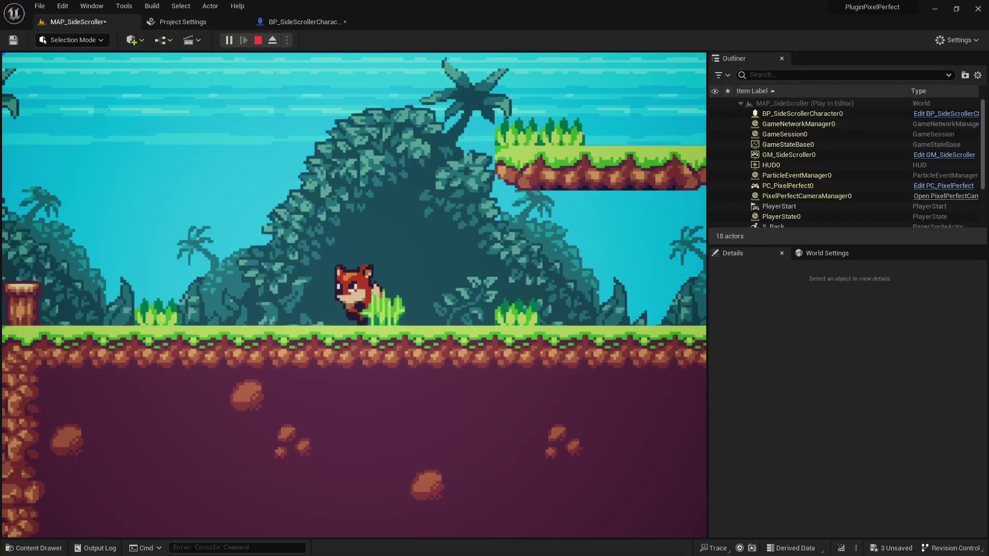
Step: Play-test MAP_SideScroller with the pixel-perfect camera manager, running the fox back and forth and jumping repeatedly
key(d)
key(a)
key(d)
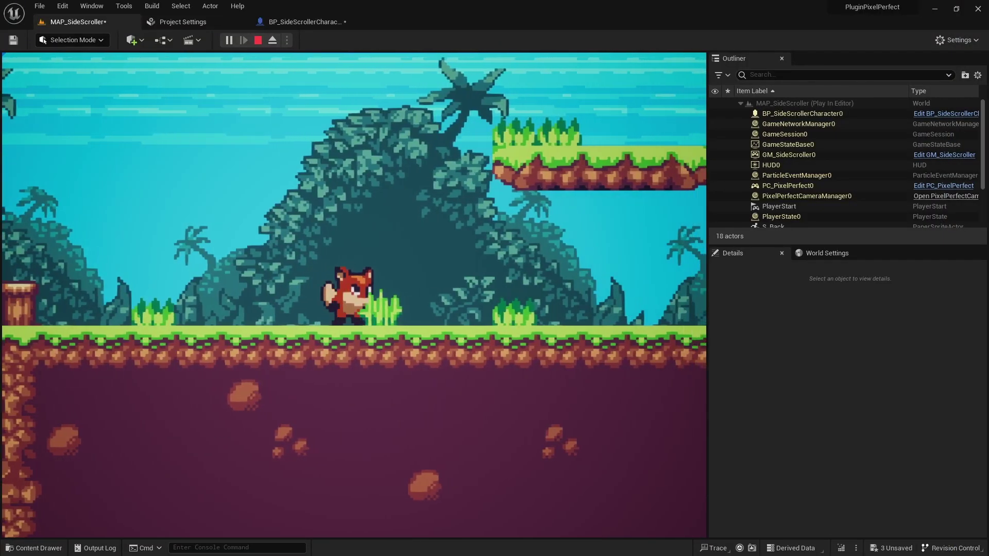
key(d)
key(d)
key(d)
key(d)
key(a)
key(space)
key(space)
key(space)
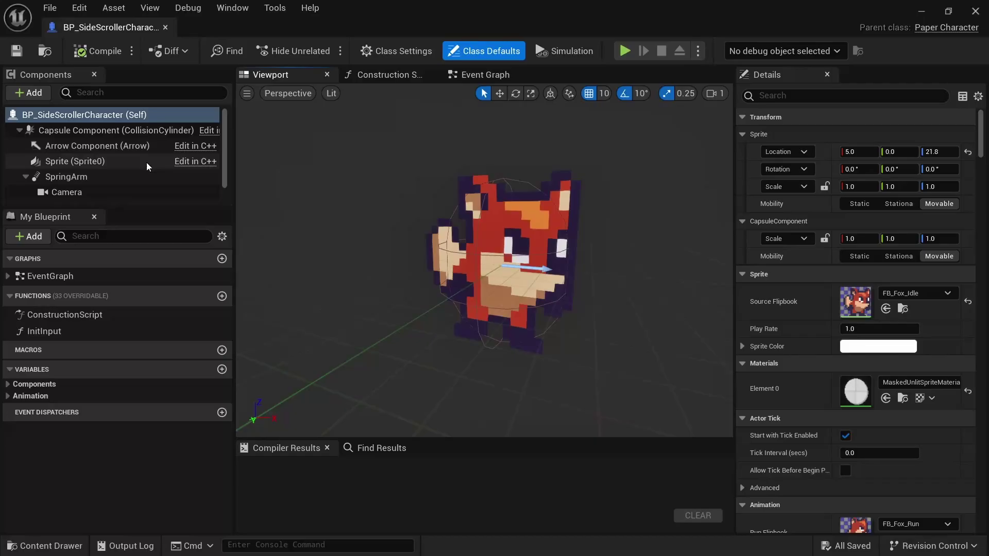
Step: Select the Sprite component of BP_SideScrollerCharacter and locate its Element 0 material in the Paper2D content
click(147, 163)
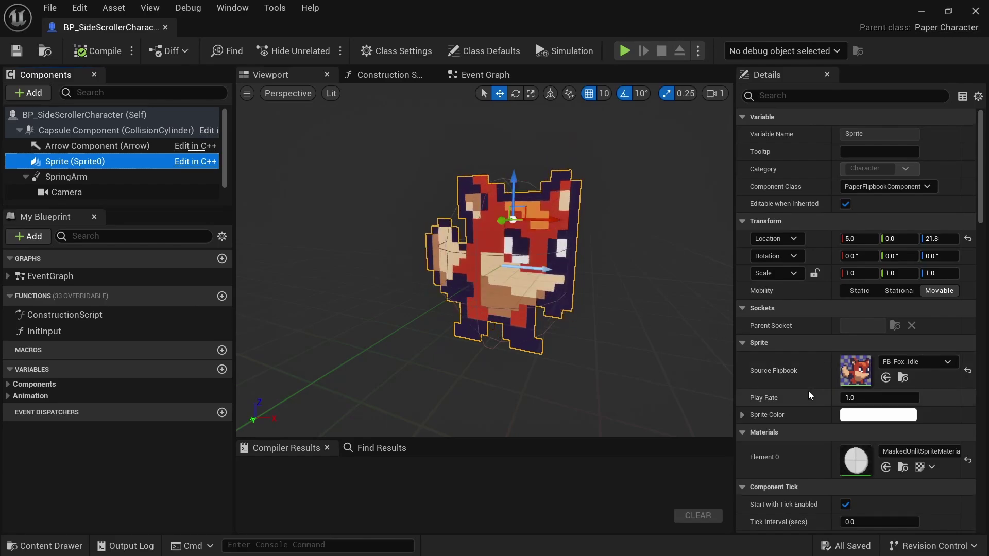
scroll(747, 356, down, 1)
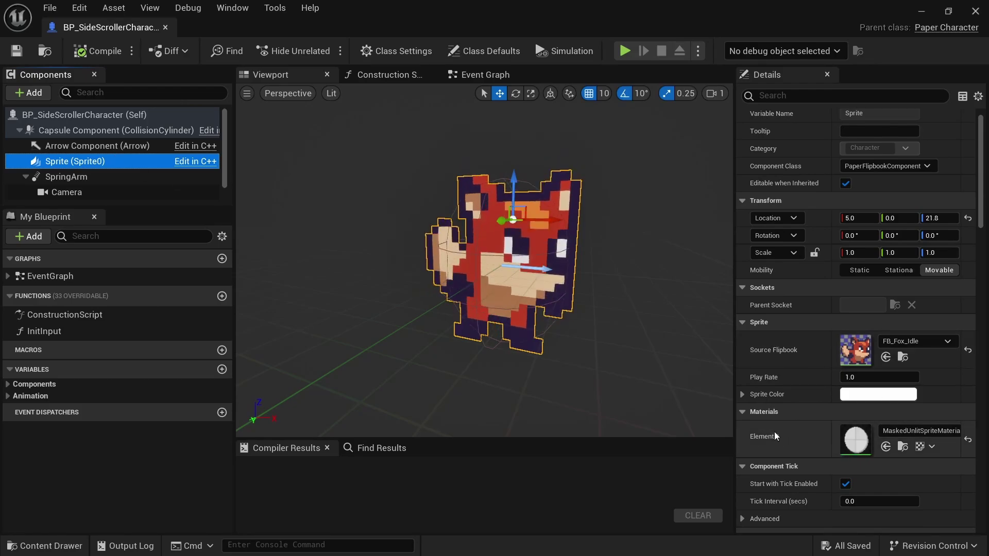
click(904, 449)
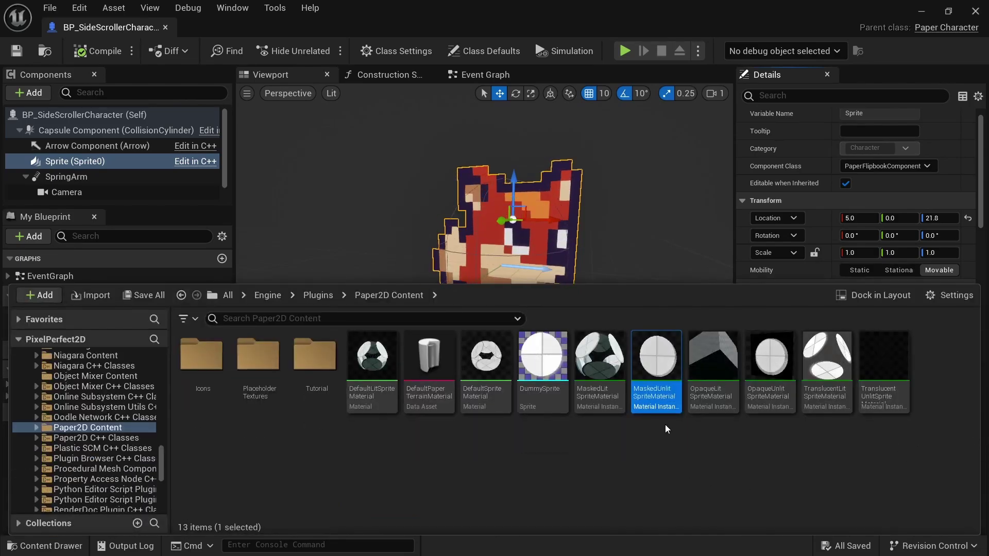
mouse_move(666, 390)
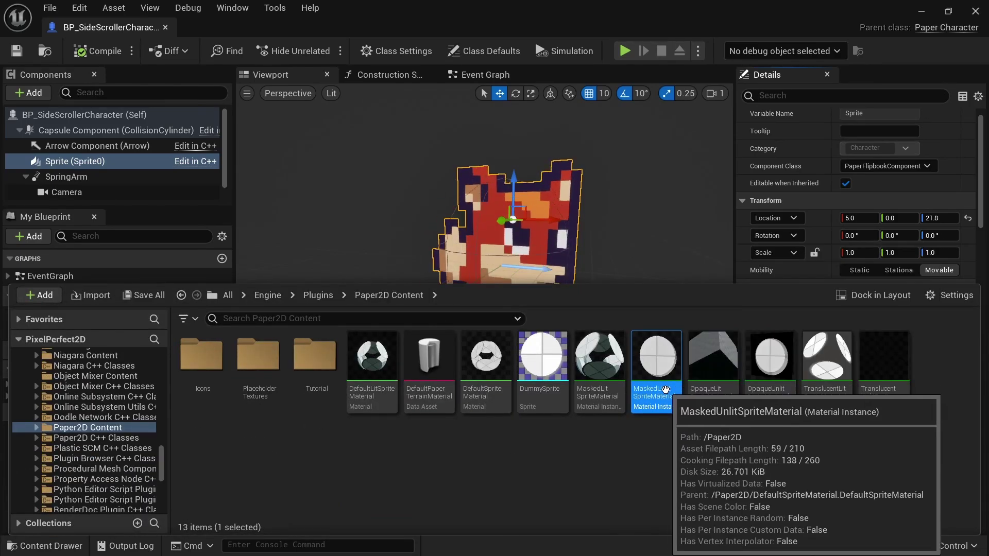
Step: Duplicate DefaultSpriteMaterial in the Paper2D content and name the copy M_UnlitPixelPerfectMaterial
mouse_move(493, 400)
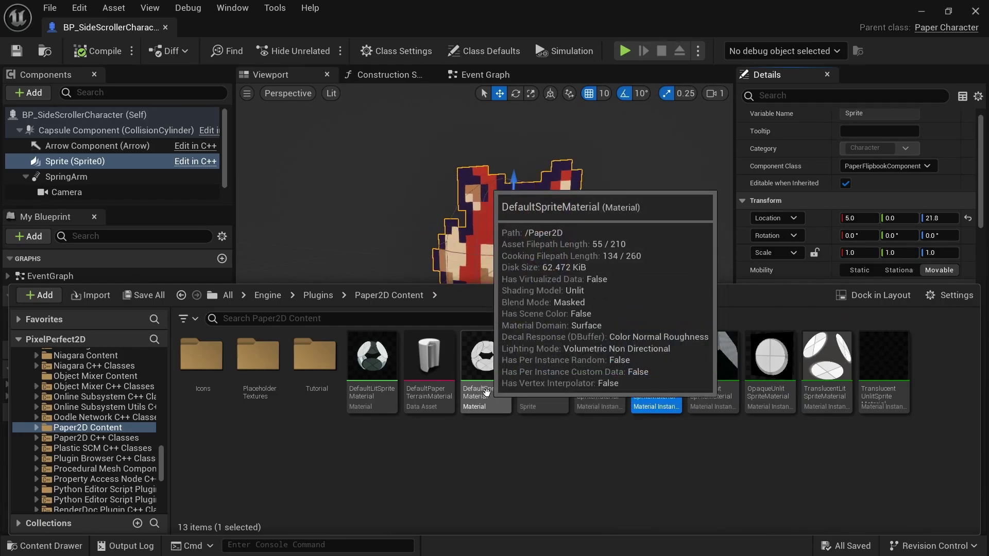
right_click(486, 393)
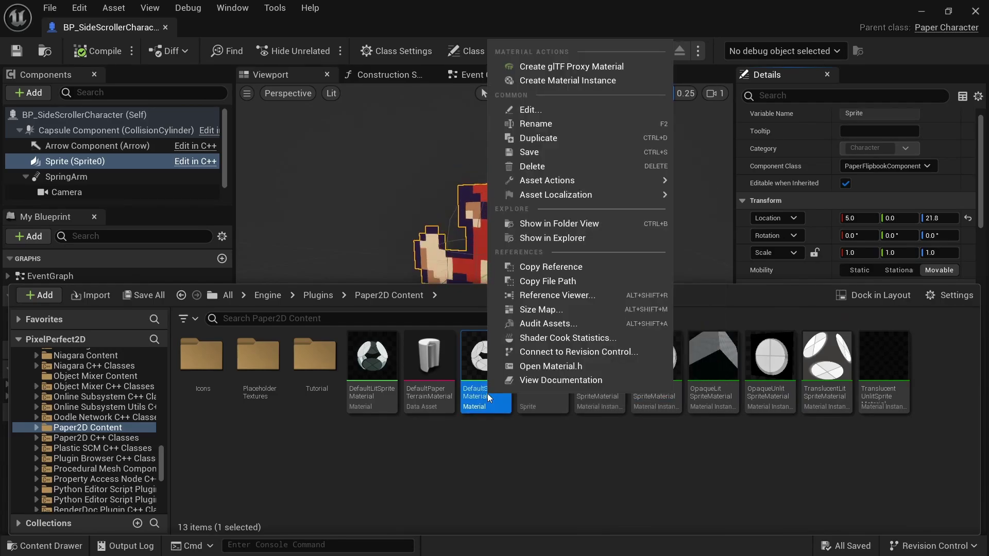
click(538, 138)
key(BackSpace)
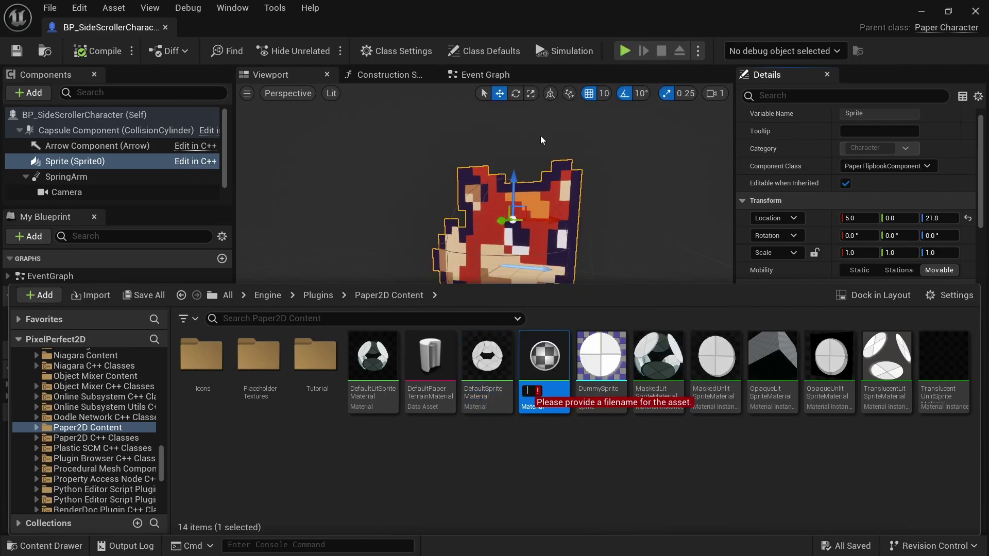
text(M_Un)
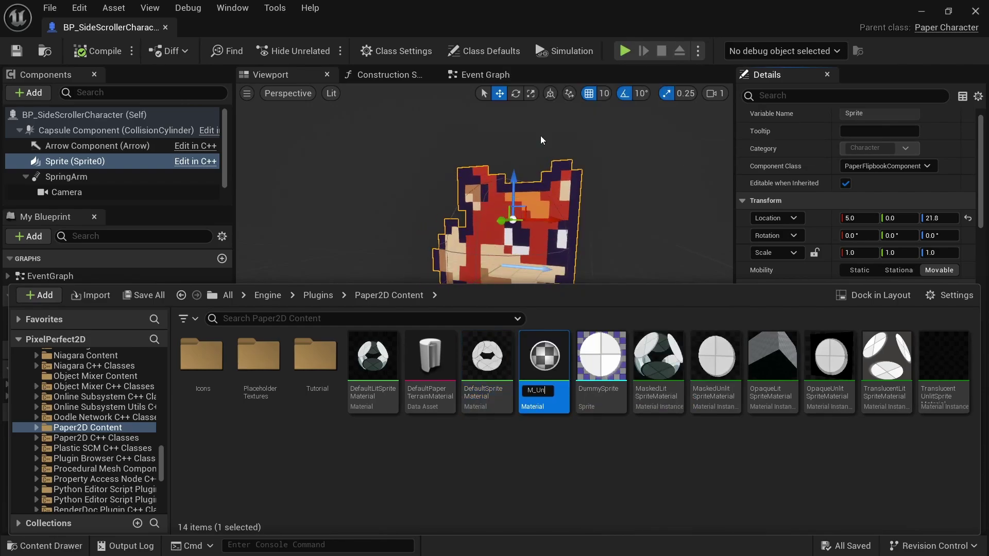
text(litPixelPerfectMaterial)
key(Return)
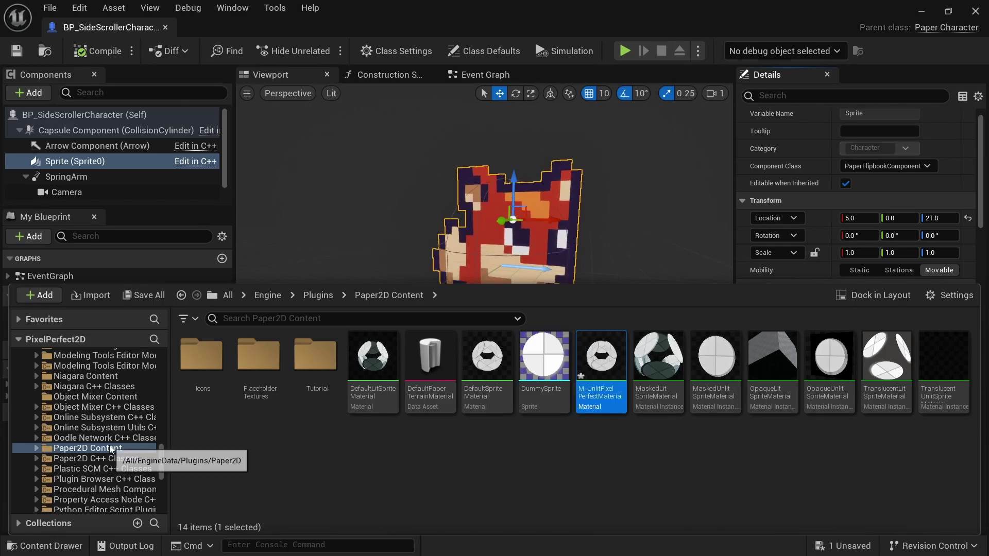
Step: Move M_UnlitPixelPerfectMaterial from the Paper2D content into the project's Content folder and open it for editing
scroll(102, 461, up, 5)
scroll(101, 461, up, 20)
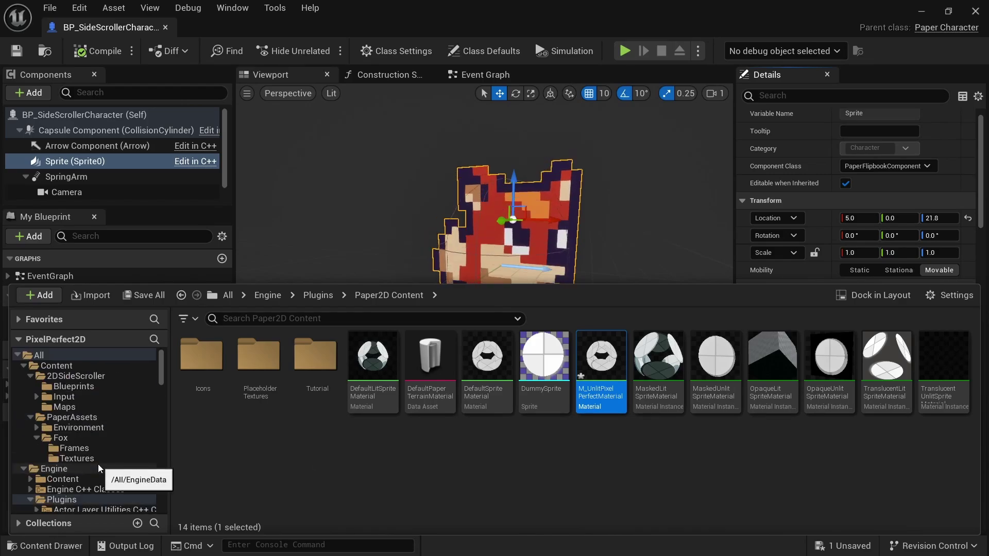
drag(601, 361, 72, 378)
click(113, 399)
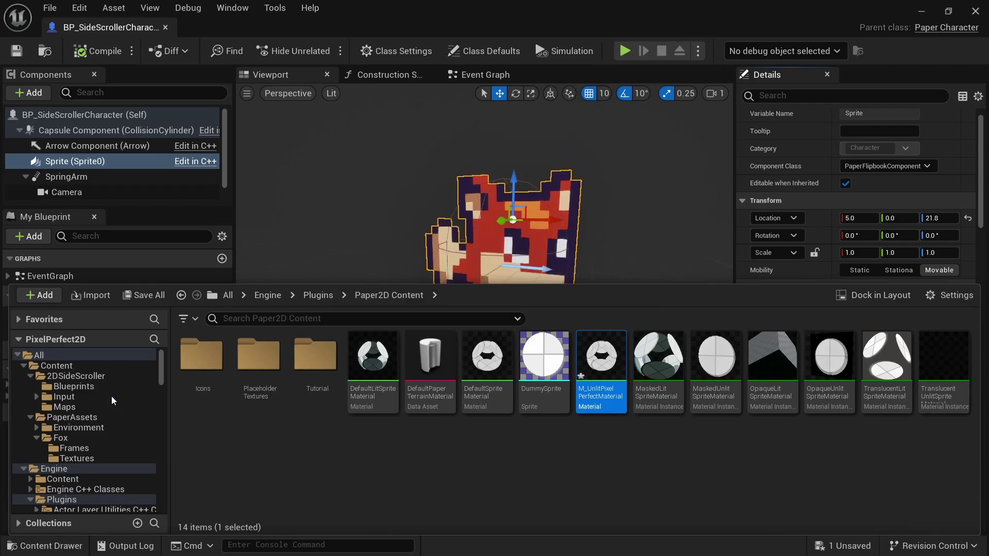
click(76, 376)
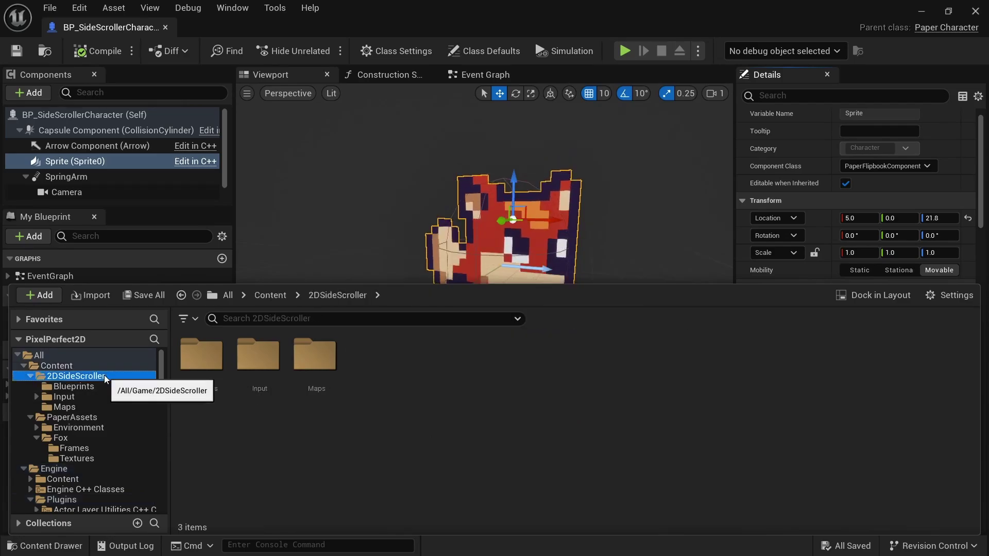
click(58, 366)
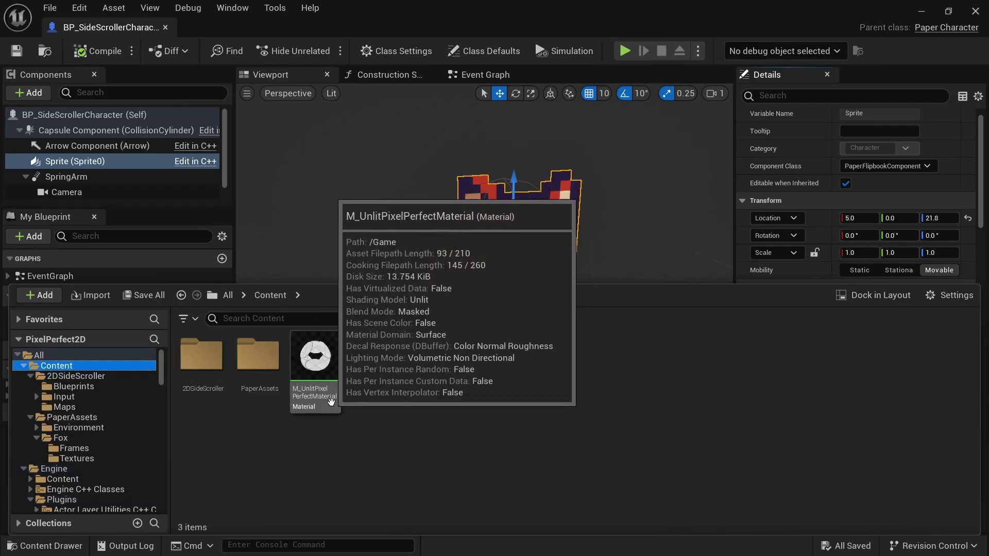
double_click(330, 401)
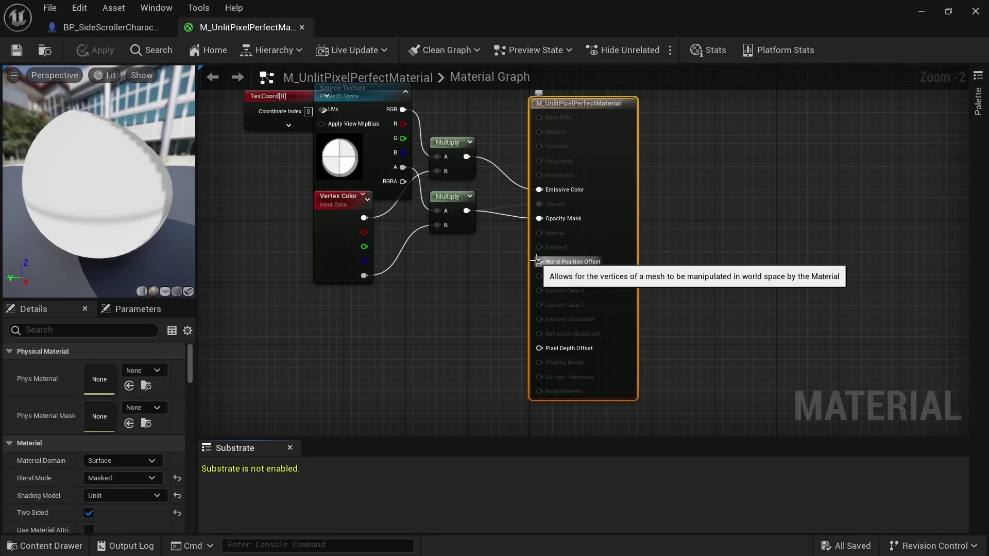
Step: Add a Constant node with value 0.25 in the empty graph area below the Vertex Color node
right_drag(423, 325, 532, 273)
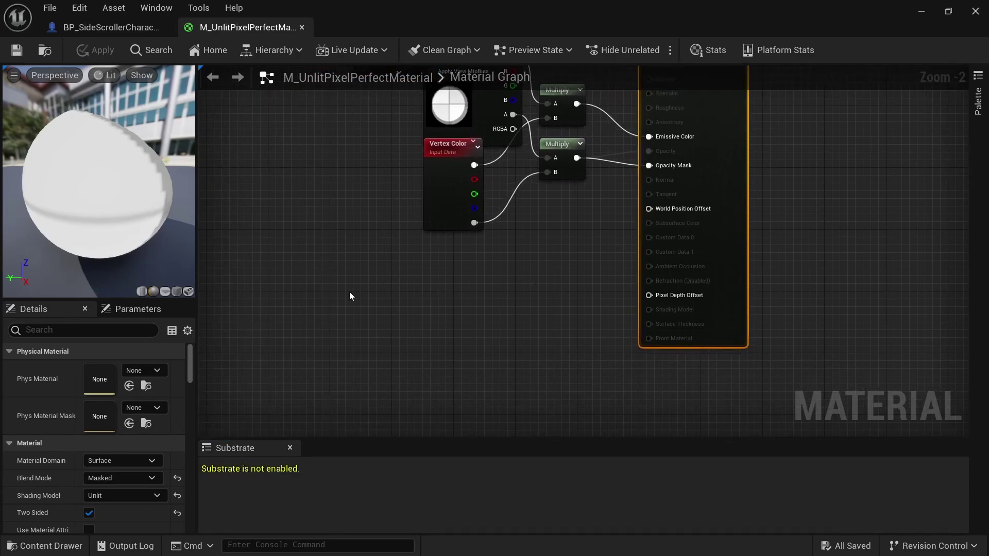
click(321, 285)
scroll(359, 295, up, 2)
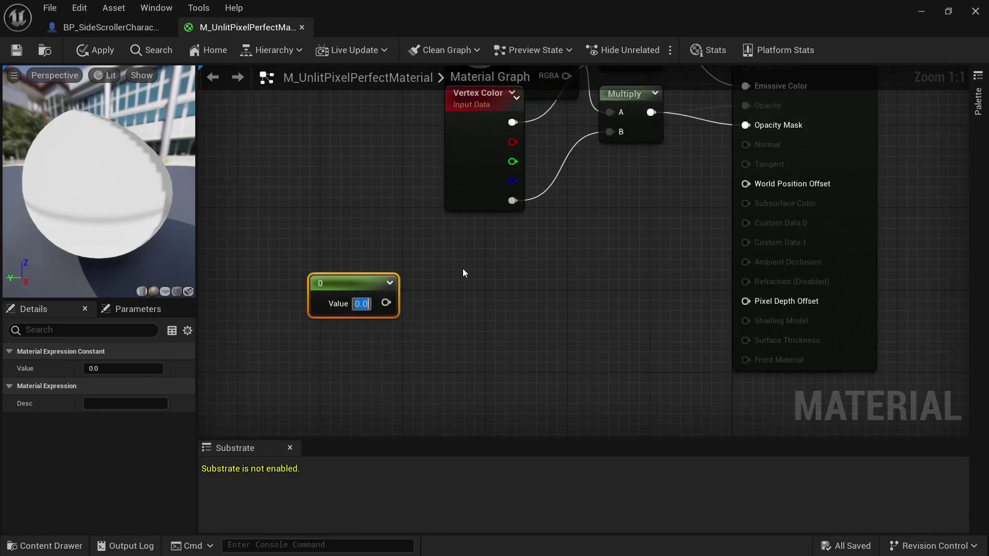
text(0.25)
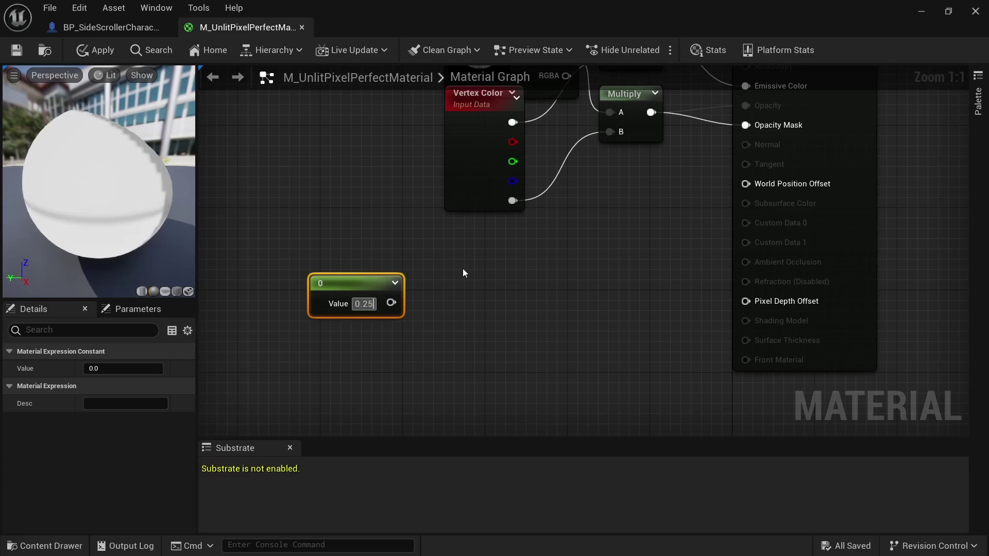
key(Return)
Step: Wrap the 0.25 constant in a comment titled "Pixel Per Unit" and shrink the comment box to fit
click(555, 263)
click(364, 283)
text(c)
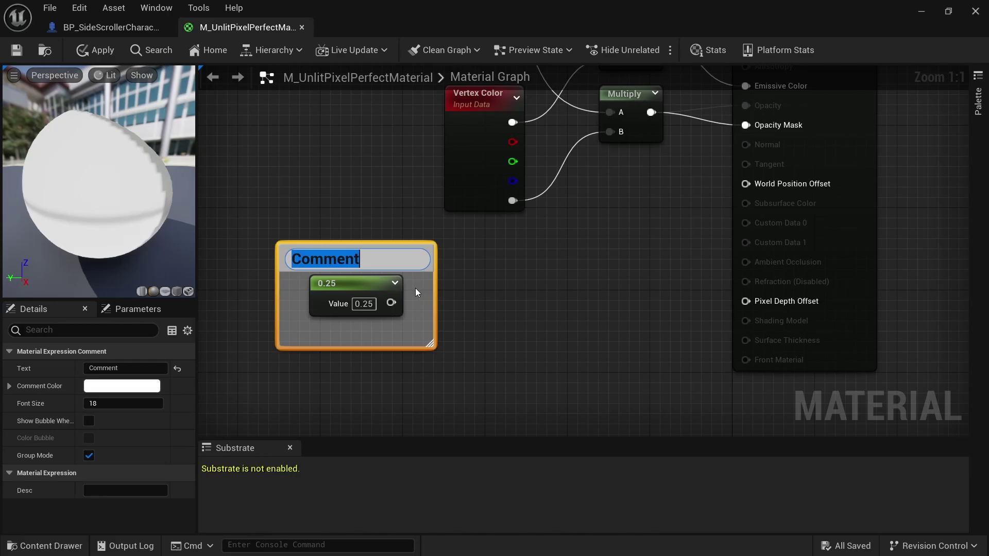
text(Pixel Per Unit)
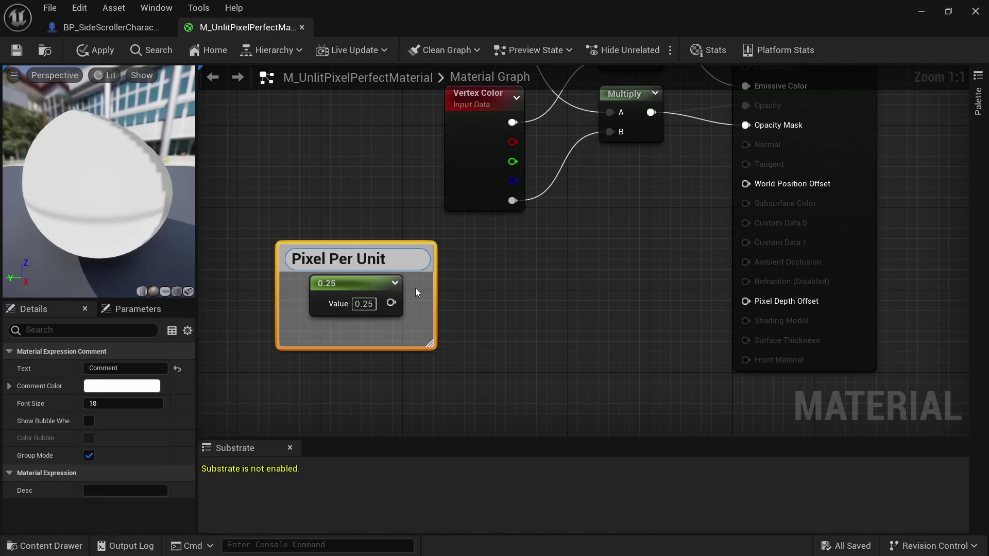
click(451, 312)
drag(377, 348, 363, 324)
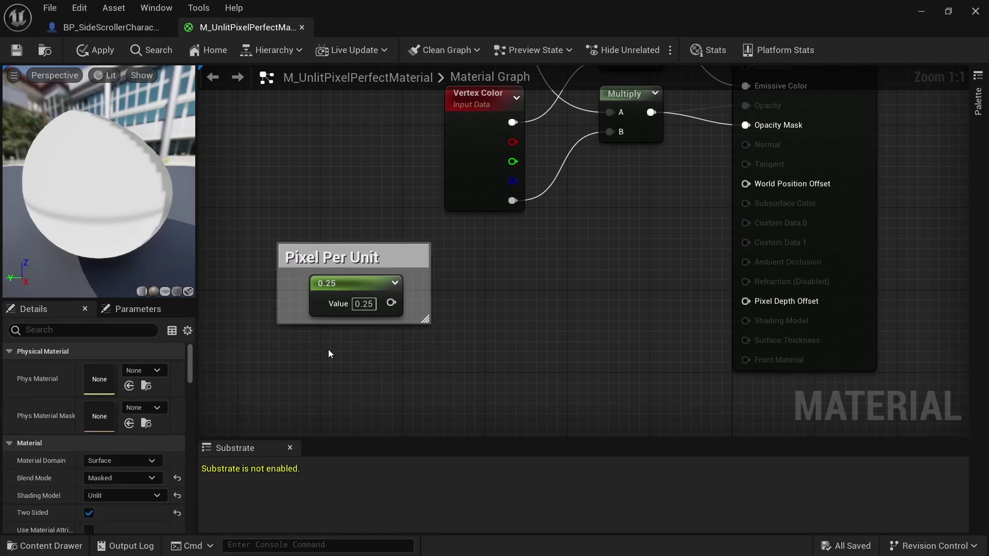
Step: Add an Absolute World Position node and place it just below the Pixel Per Unit comment
right_click(283, 375)
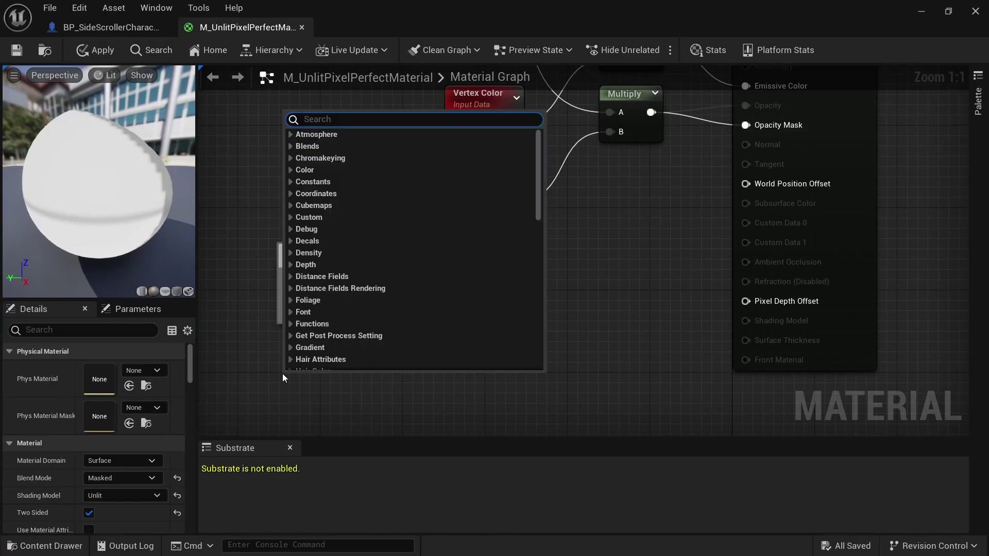
text(world p)
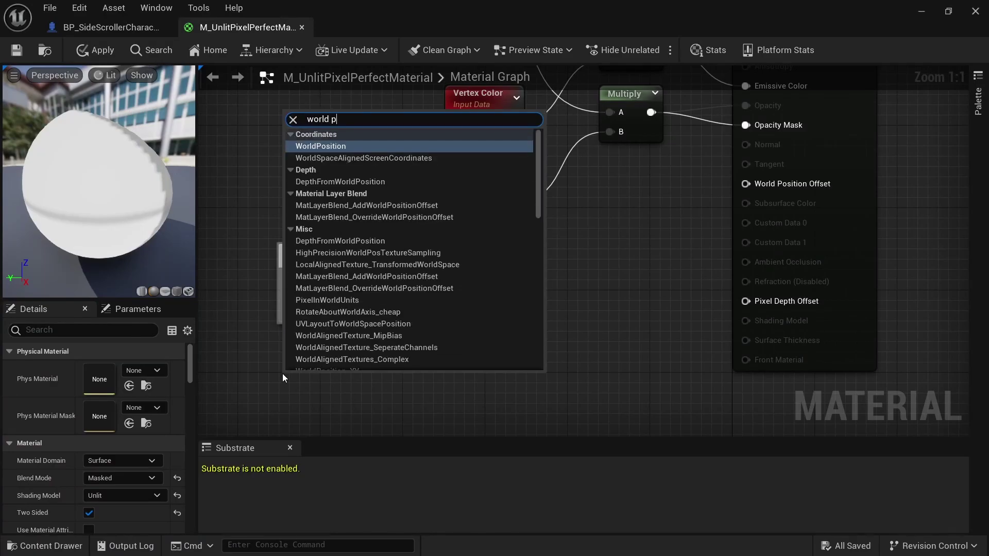
key(Return)
right_drag(305, 368, 309, 250)
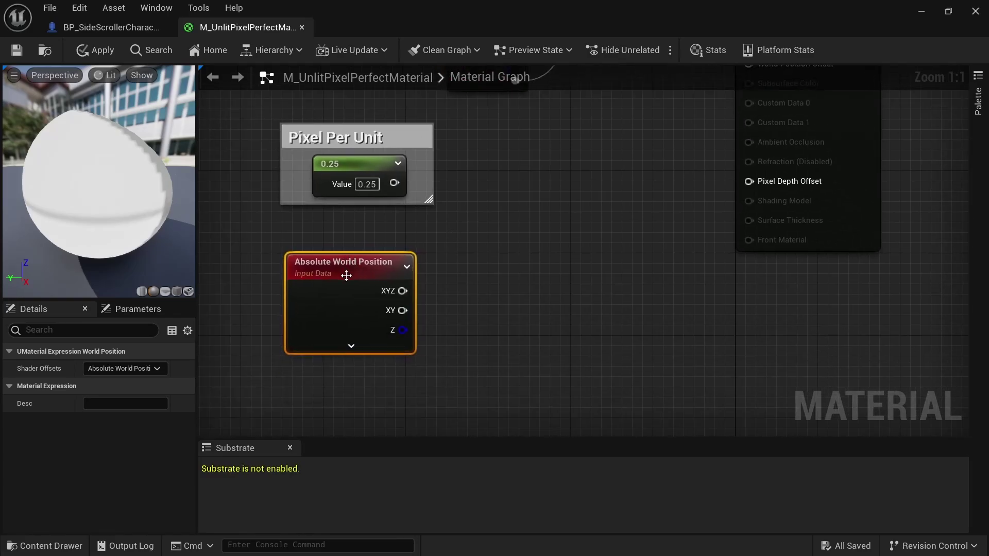
drag(343, 276, 369, 255)
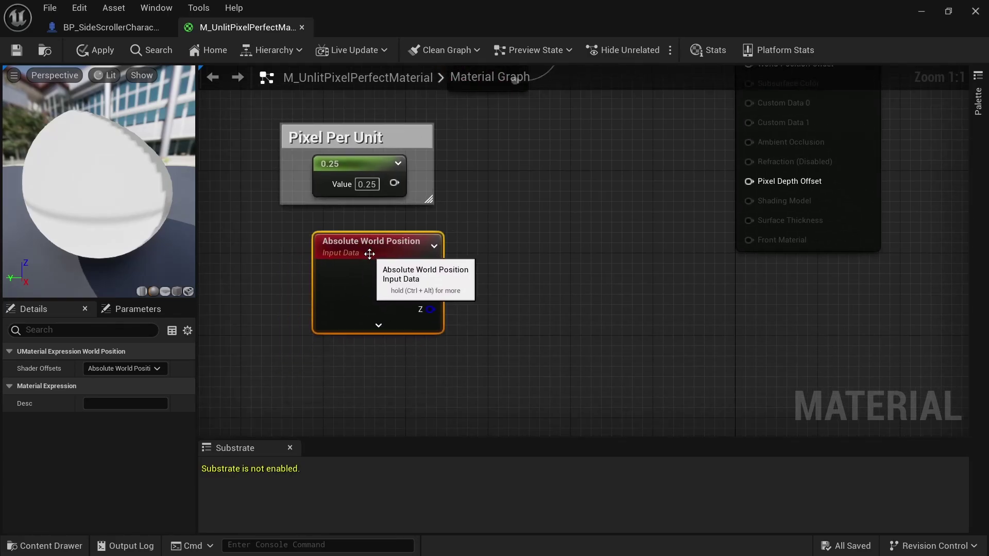
Step: Multiply the 0.25 constant by the XYZ output of Absolute World Position using a new Multiply node
drag(394, 183, 497, 232)
text(multiply)
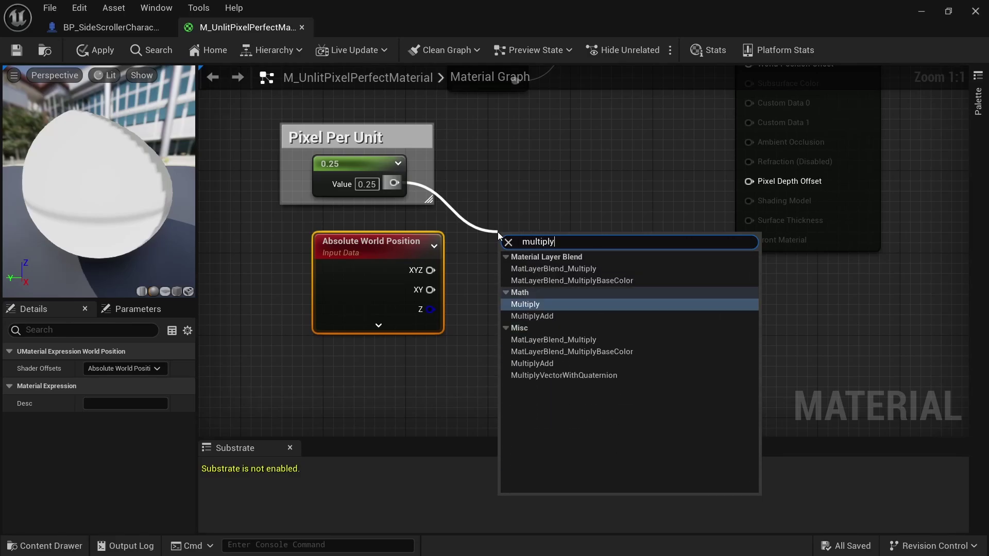
key(Return)
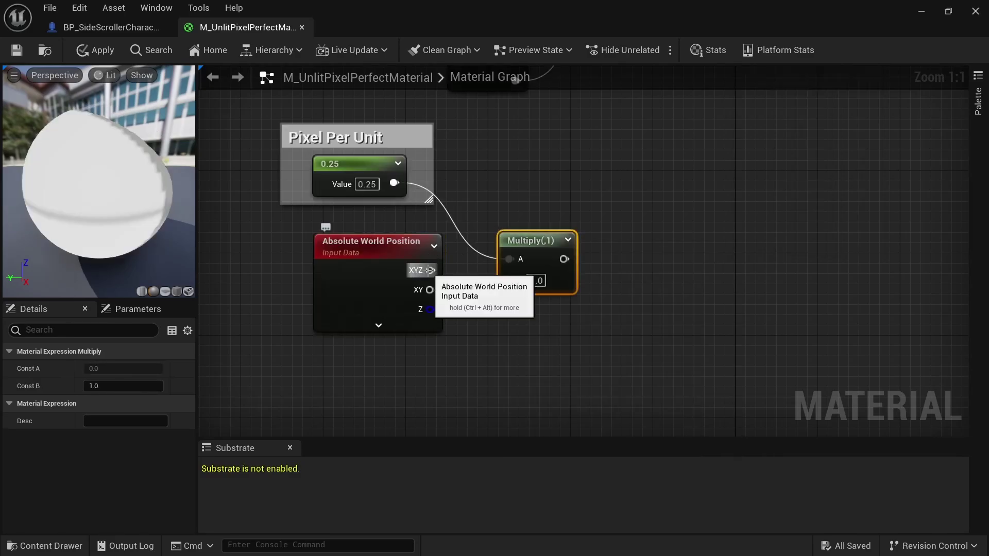
drag(430, 270, 500, 237)
Step: Feed the Multiply result into a new Add node with B set to 0.5 and align it with the chain
drag(541, 209, 594, 190)
text(add\)
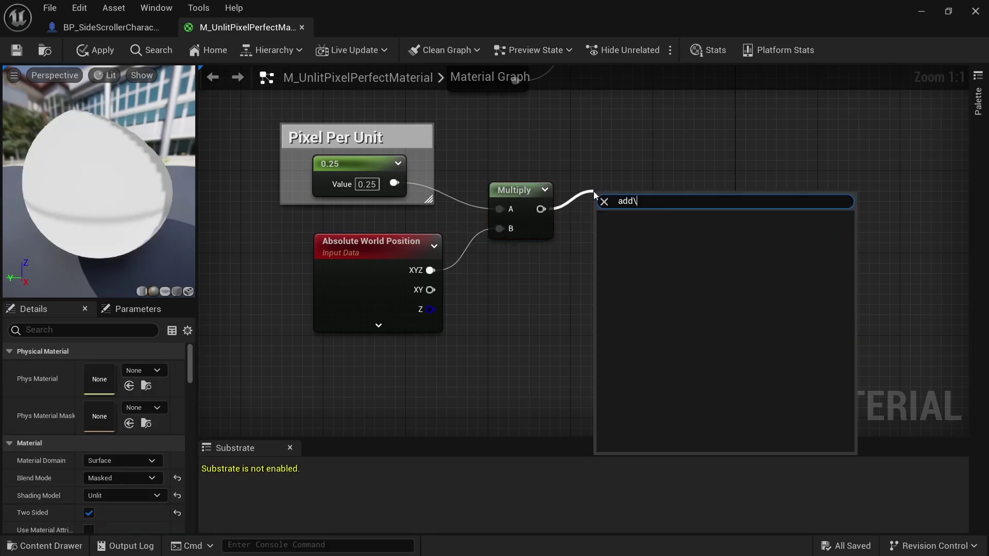
key(Return)
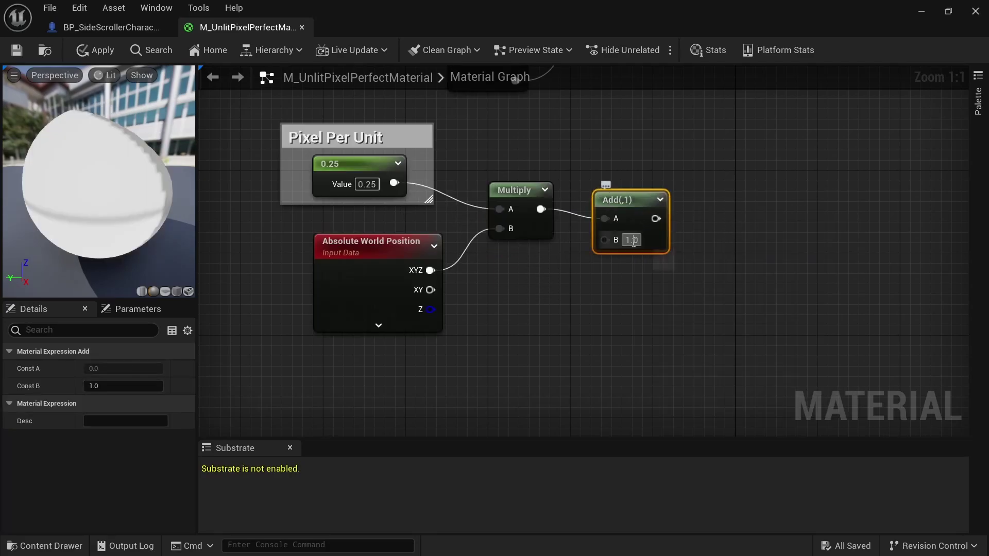
text(0.5)
key(Return)
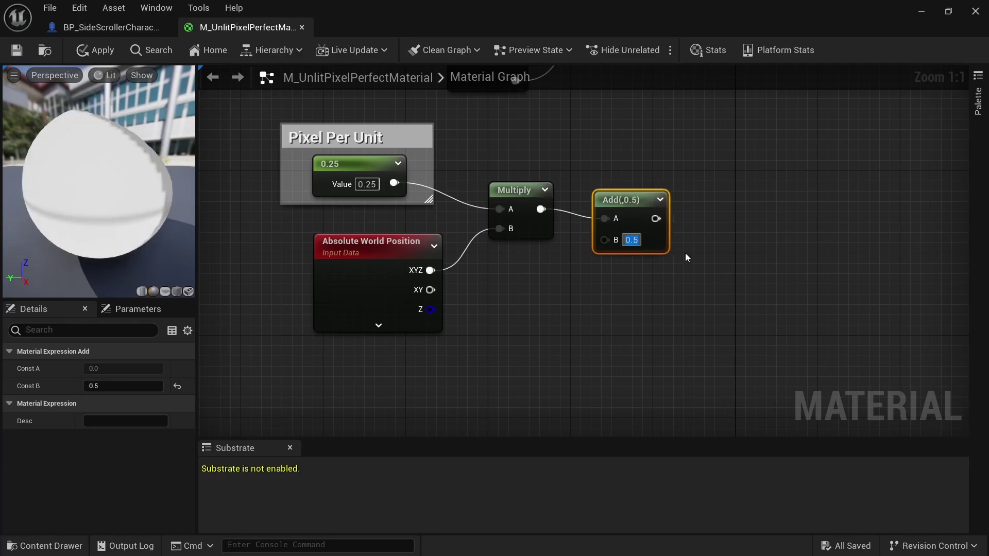
drag(644, 199, 642, 190)
Step: Extend the chain from the Add node with a Floor node followed by a Divide node, aligned in one row
drag(654, 208, 713, 207)
text(flor)
key(Return)
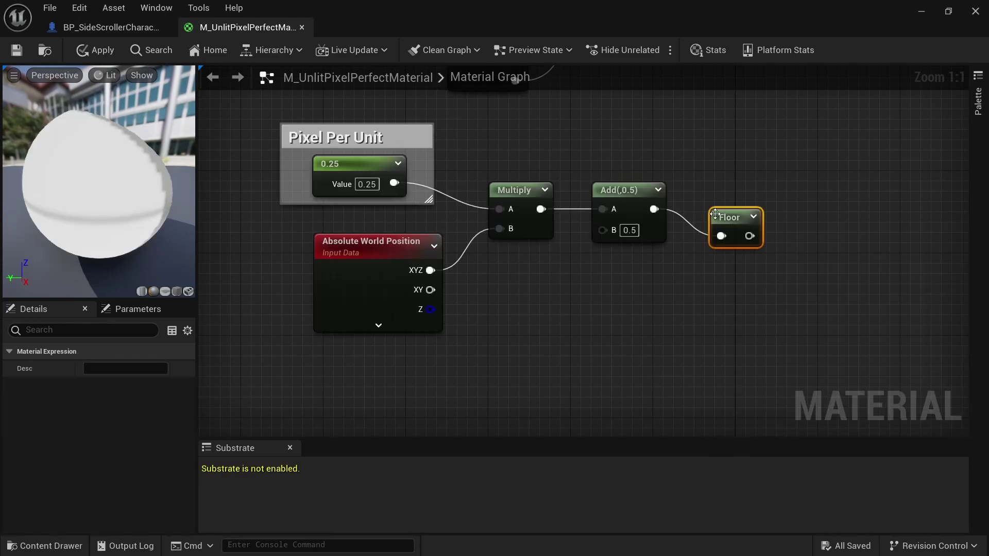
drag(717, 200, 794, 208)
text(divide)
key(Return)
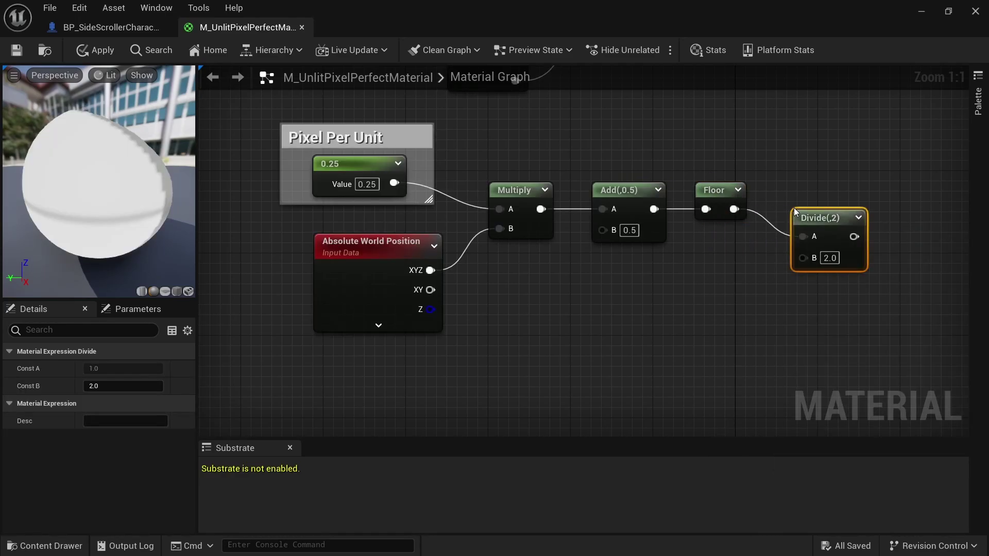
drag(809, 213, 804, 185)
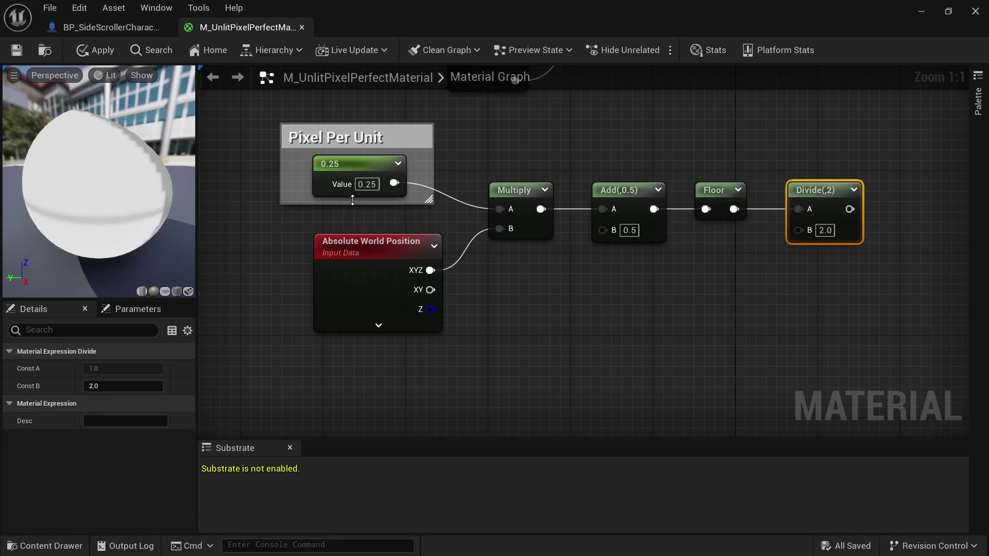
Step: Connect the 0.25 constant to the Divide node's B input and route the wire below the chain through two reroute points
drag(392, 185, 800, 232)
double_click(694, 221)
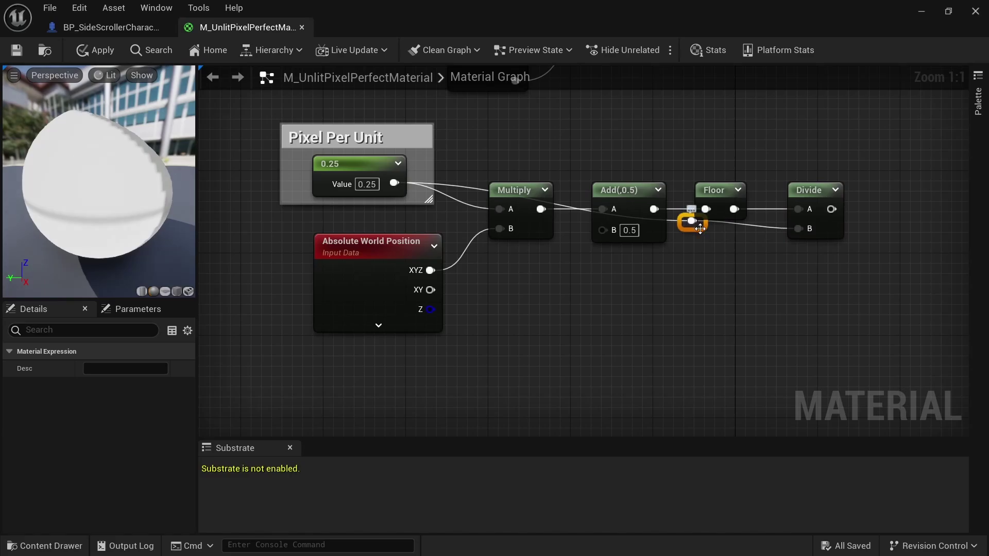
drag(698, 227, 722, 275)
double_click(662, 275)
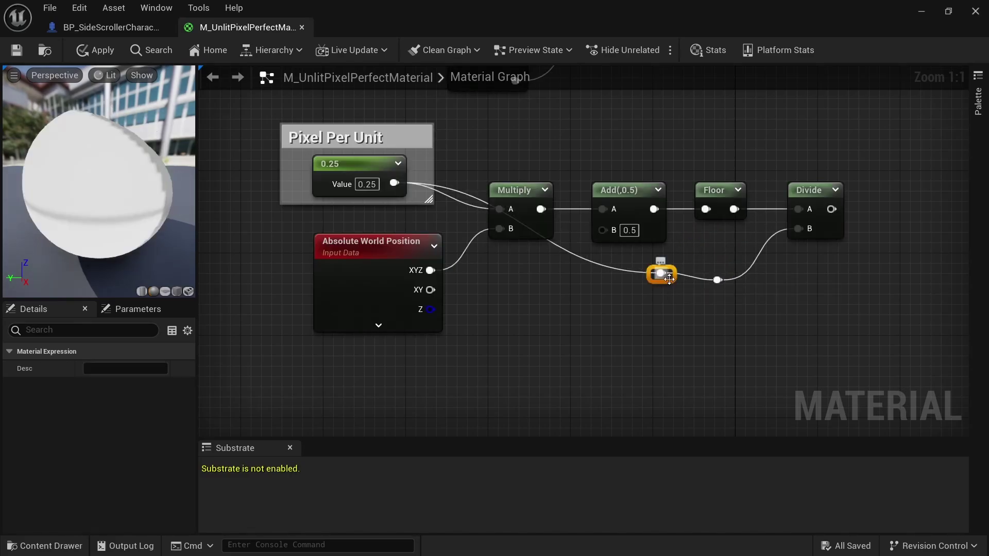
Step: Move Absolute World Position lower and align the Pixel Per Unit constant and its comment with the Multiply node
drag(399, 278, 358, 350)
click(364, 258)
drag(365, 164, 368, 191)
drag(377, 138, 379, 156)
click(459, 148)
Step: Feed the Divide result into input A of a new Subtract node and align it with the chain
right_drag(728, 235, 589, 205)
drag(692, 179, 724, 204)
text(subst)
key(BackSpace)
key(BackSpace)
text(tra)
key(Return)
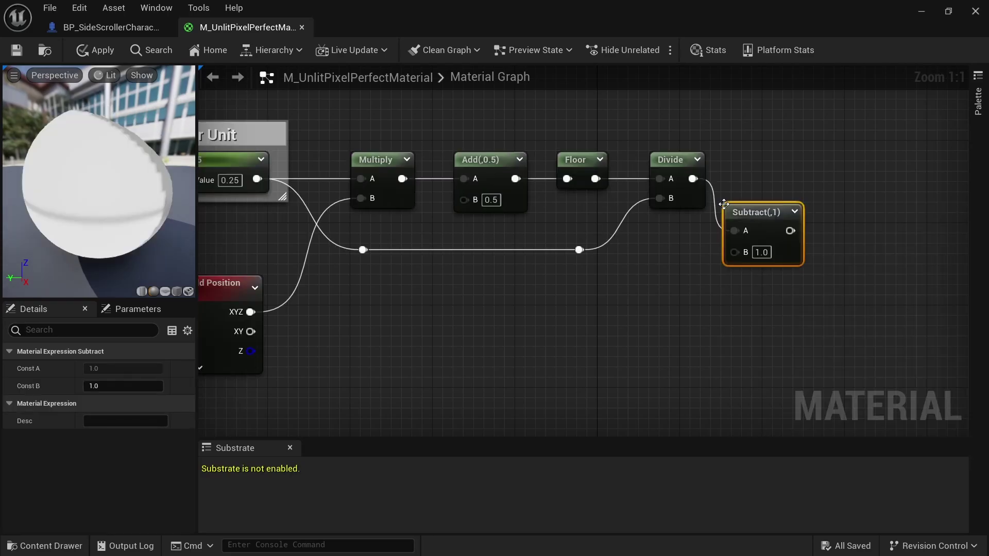
drag(757, 224, 797, 170)
Step: Connect Absolute World Position XYZ to the Subtract node's B input, routing the wire beneath the other nodes through a reroute point
right_drag(534, 304, 642, 258)
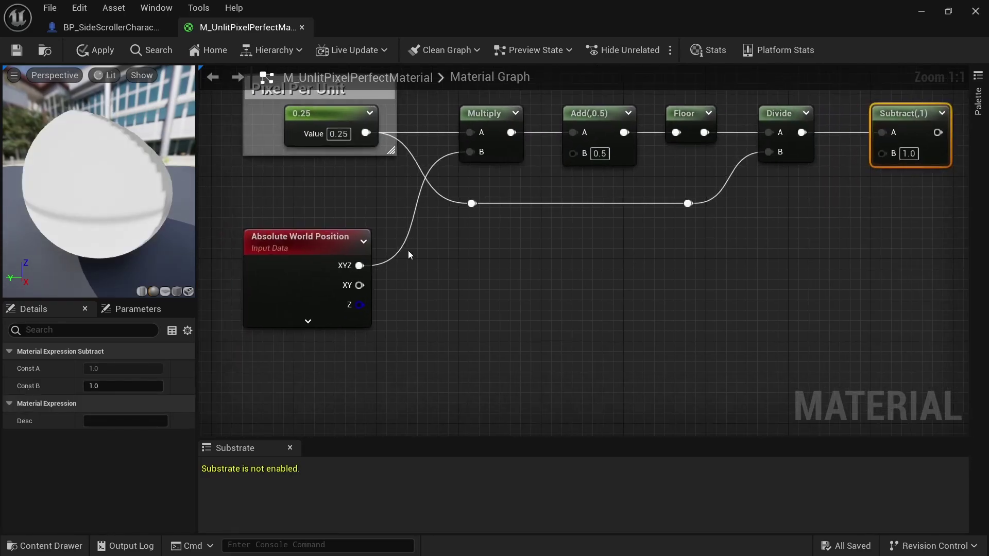
drag(359, 265, 877, 149)
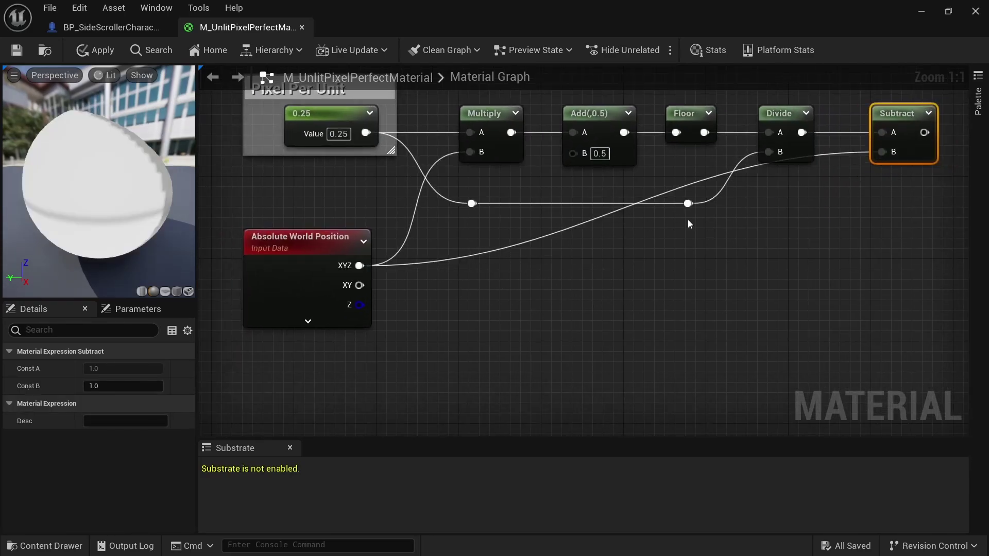
double_click(547, 236)
drag(550, 238, 804, 272)
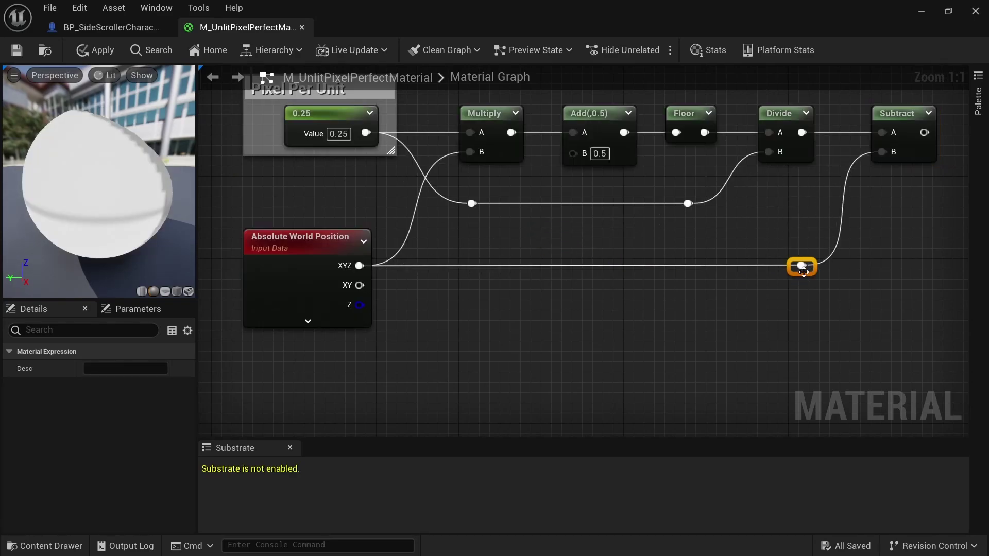
Step: Feed the Subtract result into a new Component Mask node with only the R channel enabled
right_drag(801, 253, 563, 252)
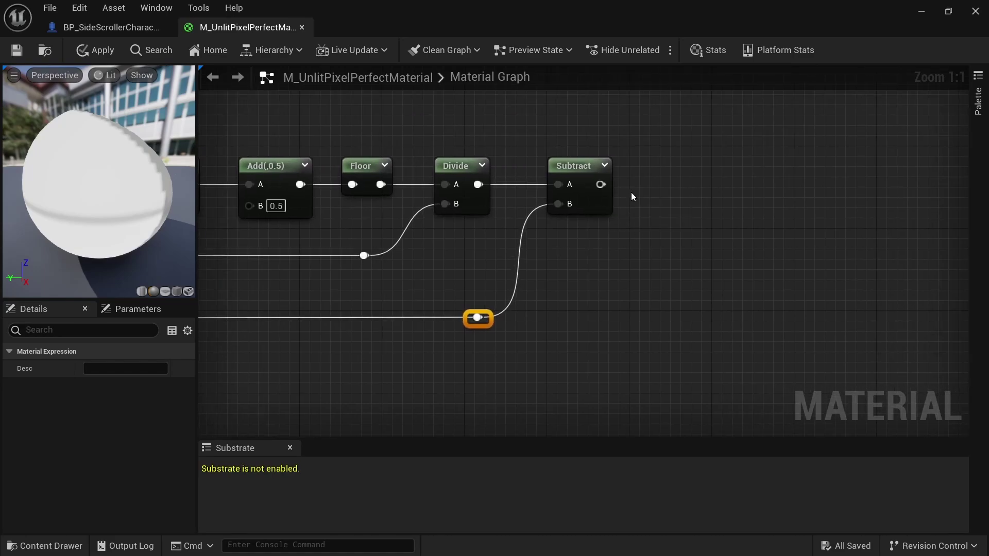
drag(601, 184, 655, 179)
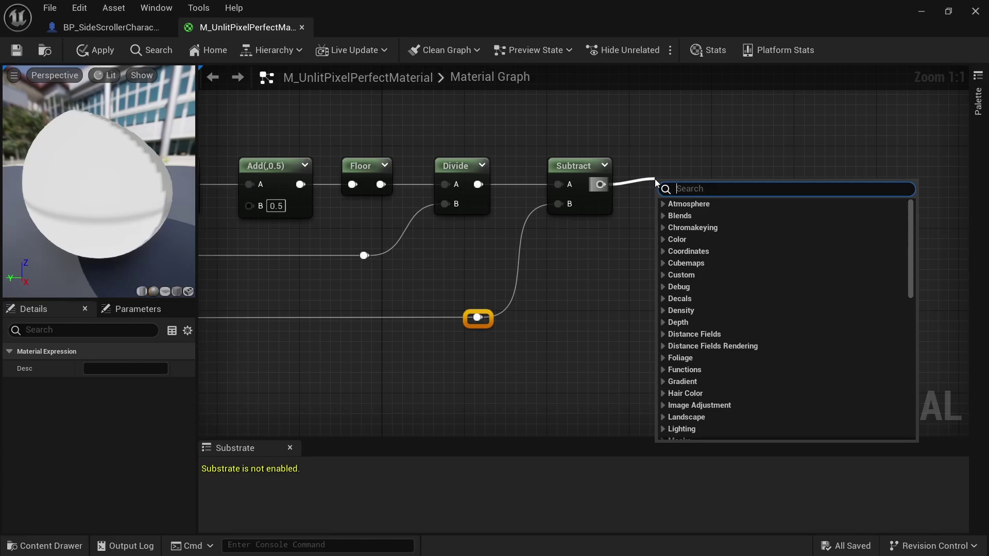
text(mask)
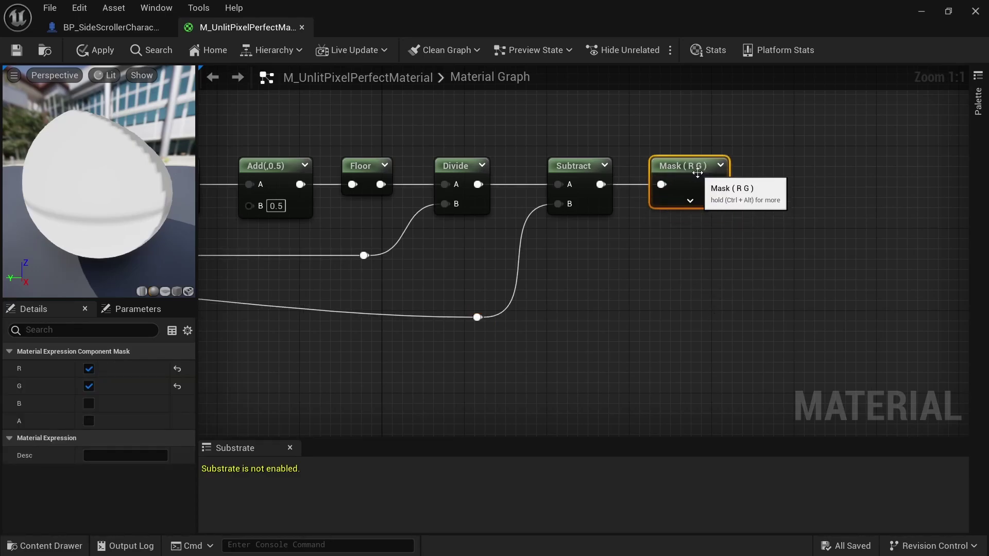
click(89, 387)
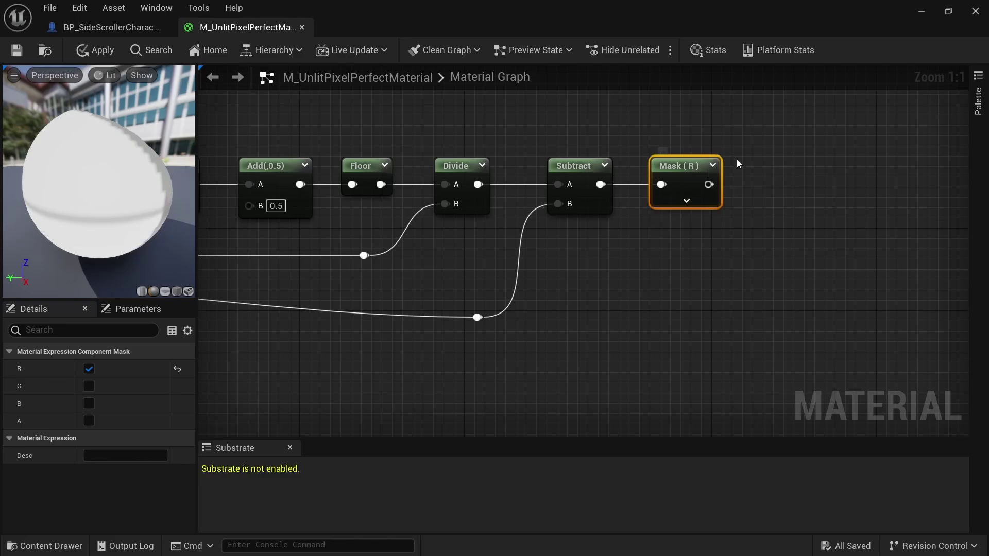
Step: Duplicate the Mask (R) node and place the copy directly below the original
scroll(763, 165, down, 1)
right_drag(779, 174, 711, 191)
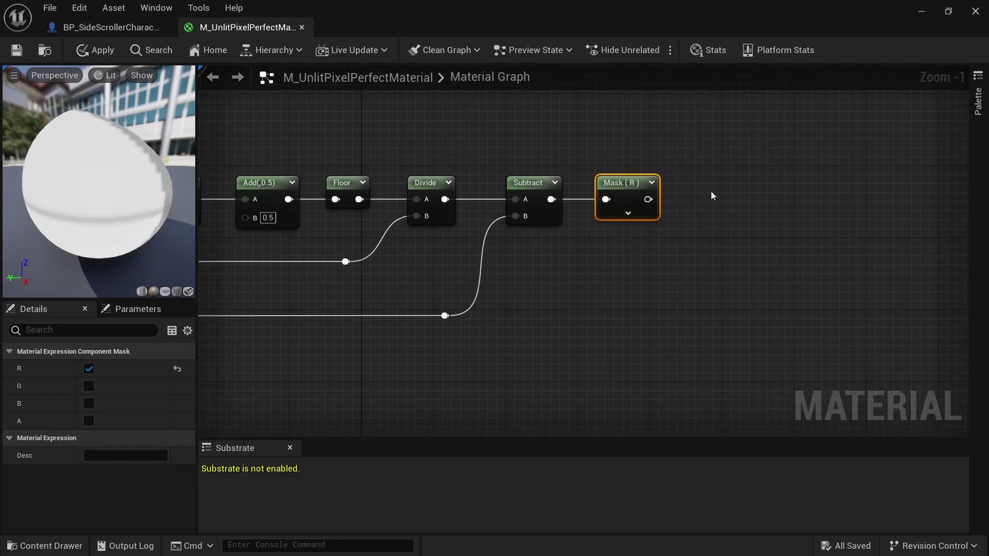
click(711, 191)
click(622, 190)
key(ctrl+d)
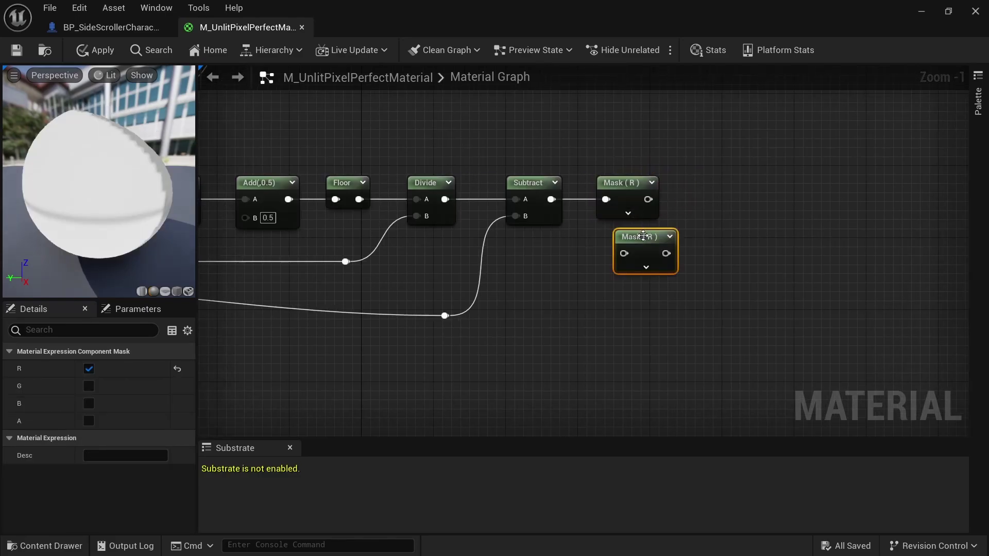
Step: Feed the Subtract result into the lower duplicated Mask node and enable only its B channel
drag(551, 200, 606, 253)
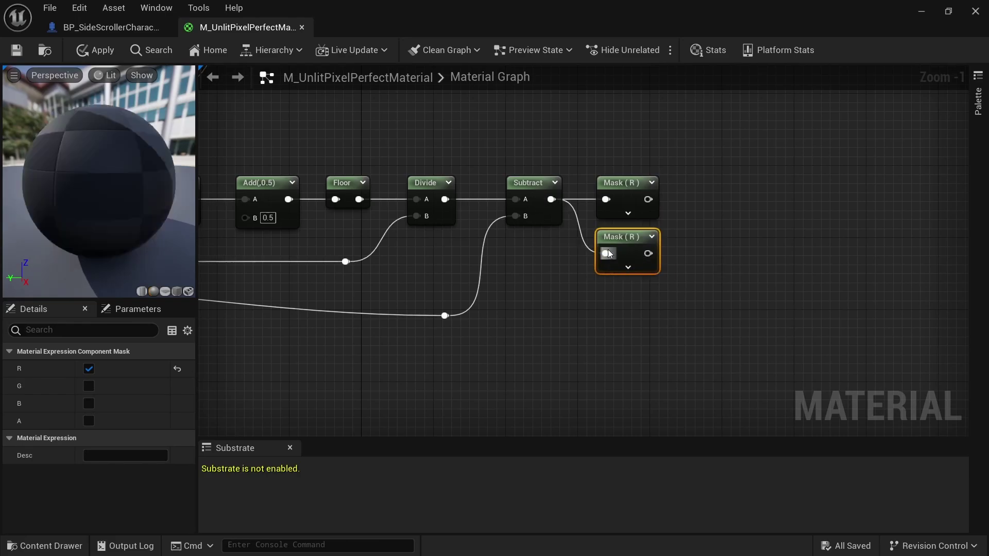
click(90, 405)
click(89, 370)
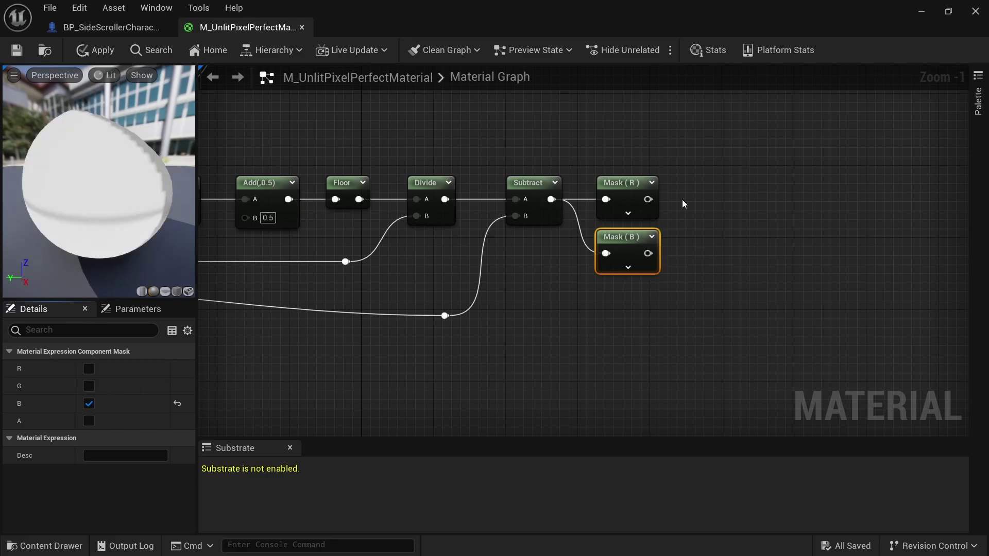
Step: Add a MakeFloat3 node fed by Mask (R) into X and Mask (B) into Z
right_drag(682, 200, 623, 193)
drag(589, 192, 633, 184)
text(float3)
key(Return)
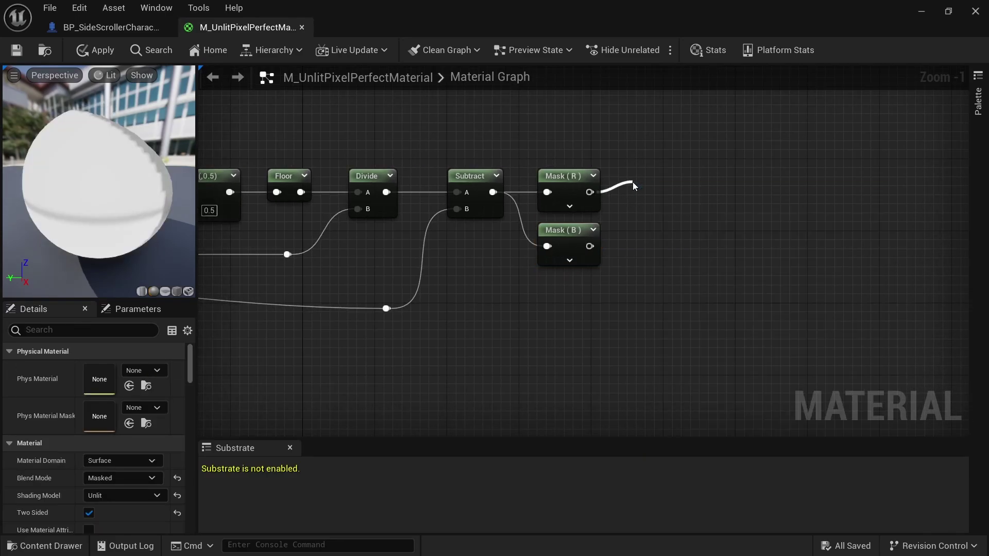
drag(602, 251, 656, 237)
Step: Move the pixel-snapping node chain beside the material's output node and connect the MakeFloat3 Result to World Position Offset
scroll(674, 224, down, 5)
drag(768, 175, 506, 223)
drag(541, 163, 420, 150)
scroll(608, 160, up, 6)
drag(662, 187, 743, 144)
click(650, 329)
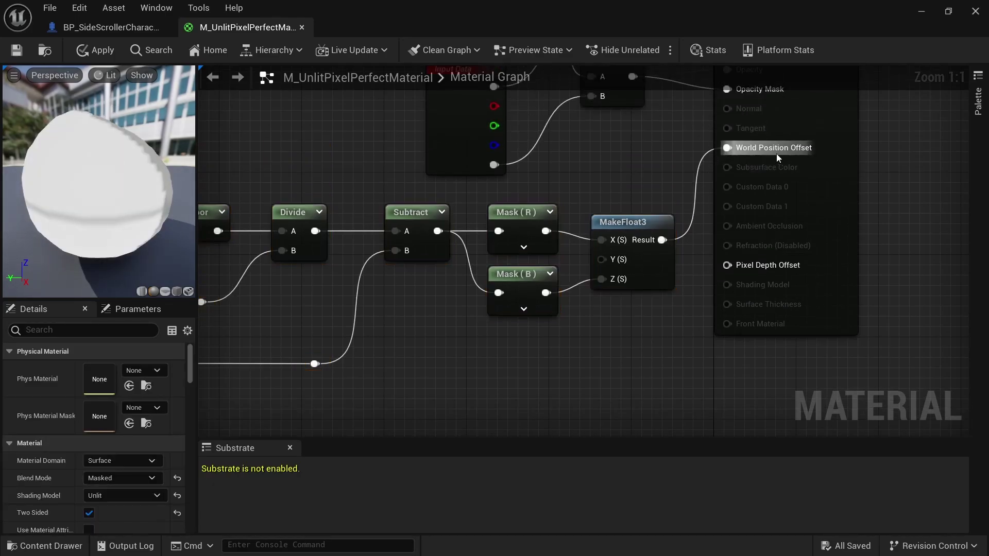
Step: Review the finished snapping chain from Pixel Per Unit to World Position Offset, and apply and save the material
right_drag(594, 347, 641, 299)
click(567, 239)
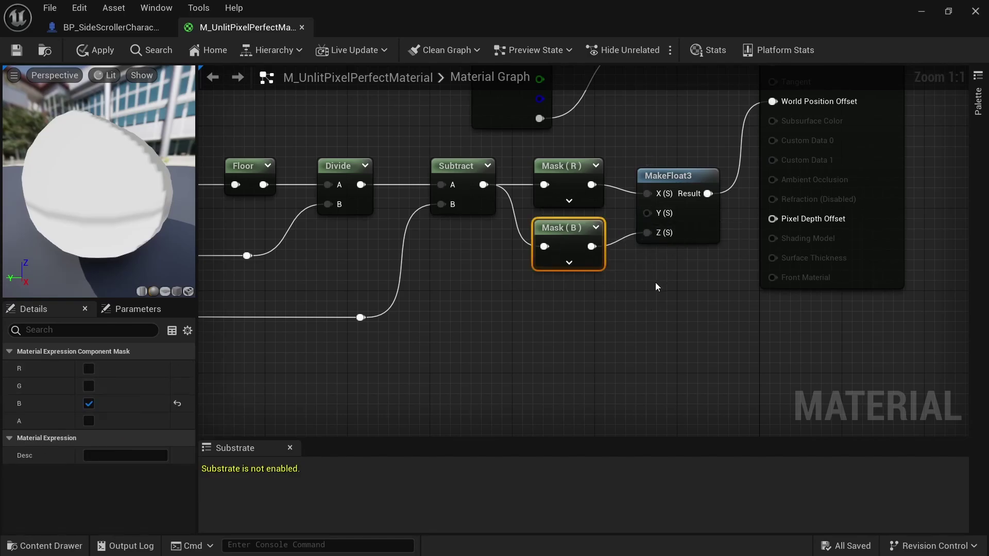
scroll(503, 233, down, 2)
right_drag(498, 249, 683, 208)
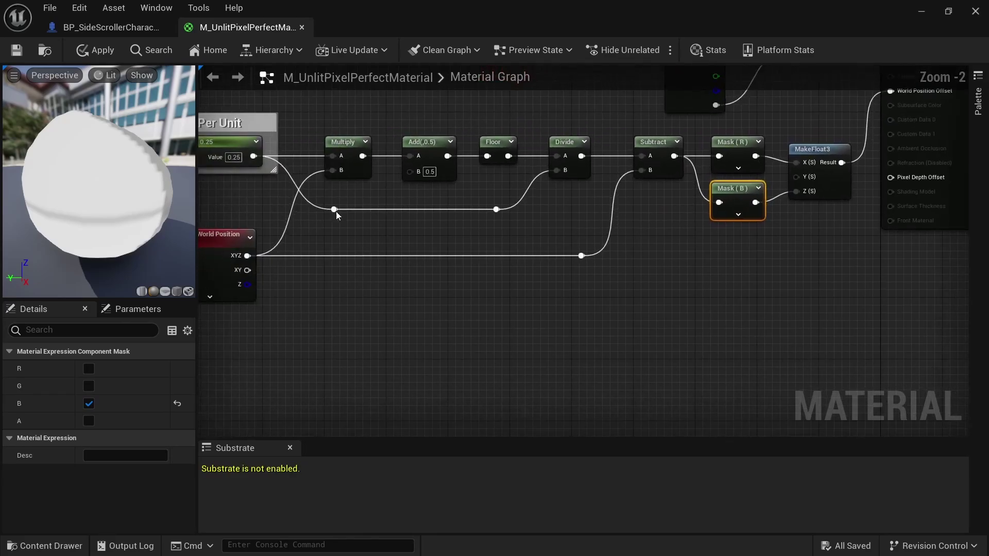
right_drag(425, 199, 531, 200)
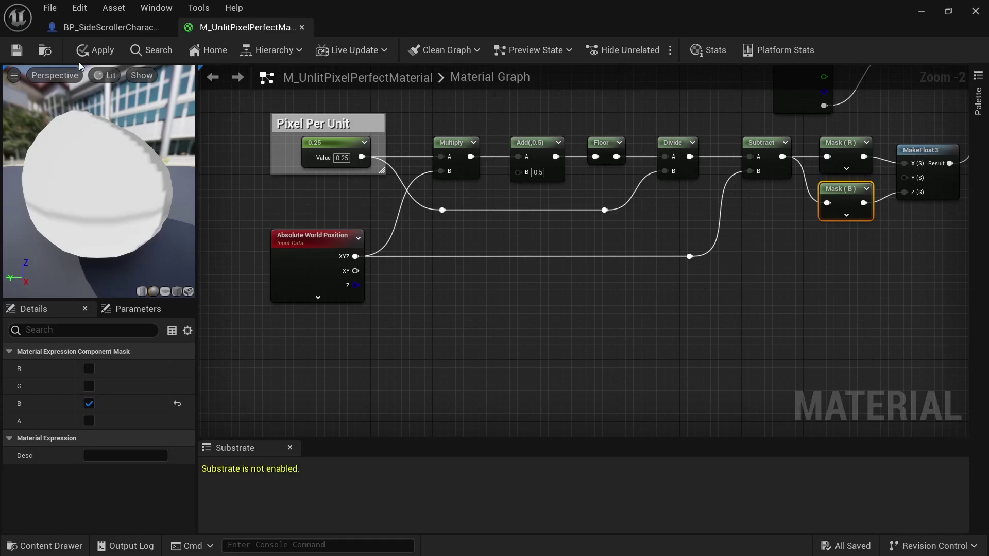
click(98, 50)
click(16, 50)
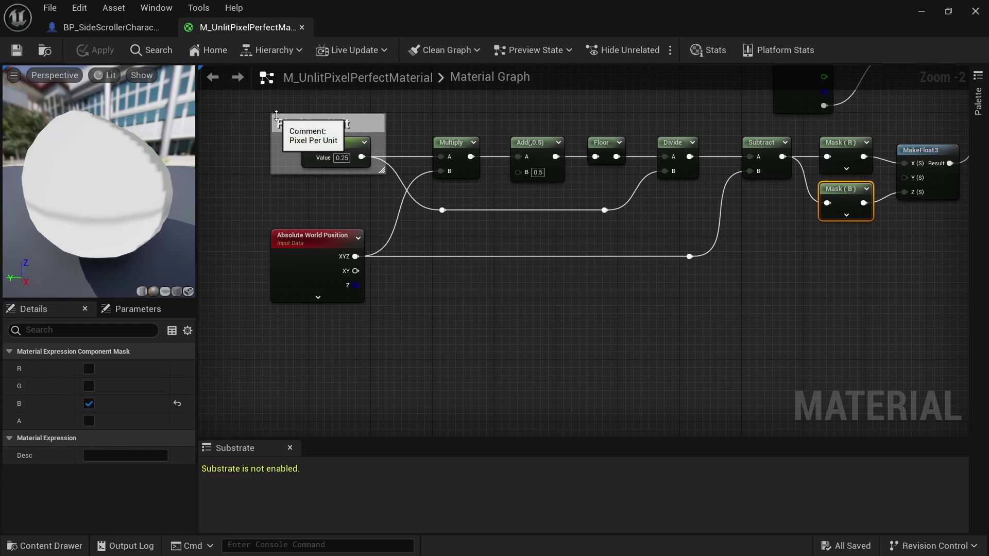
Step: Create a material instance of M_UnlitPixelPerfectMaterial in the Content folder and name it MI_UnlitPixelPerfectMaterial
click(249, 212)
key(ctrl+space)
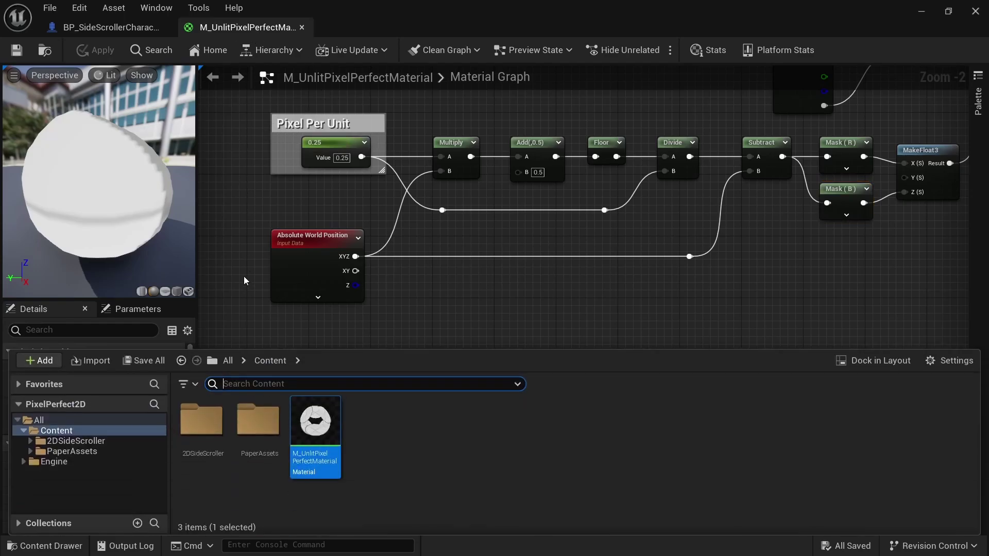
right_click(342, 432)
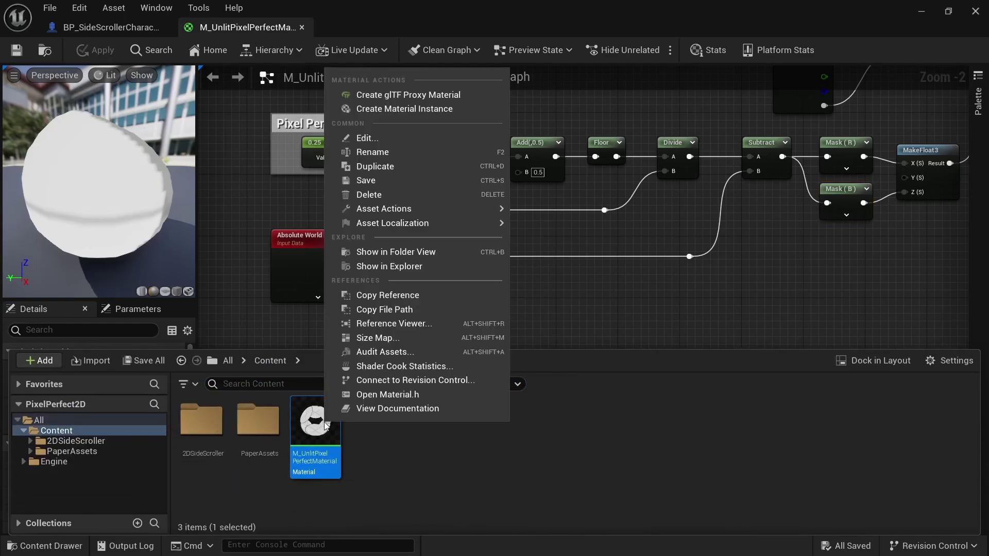
click(424, 109)
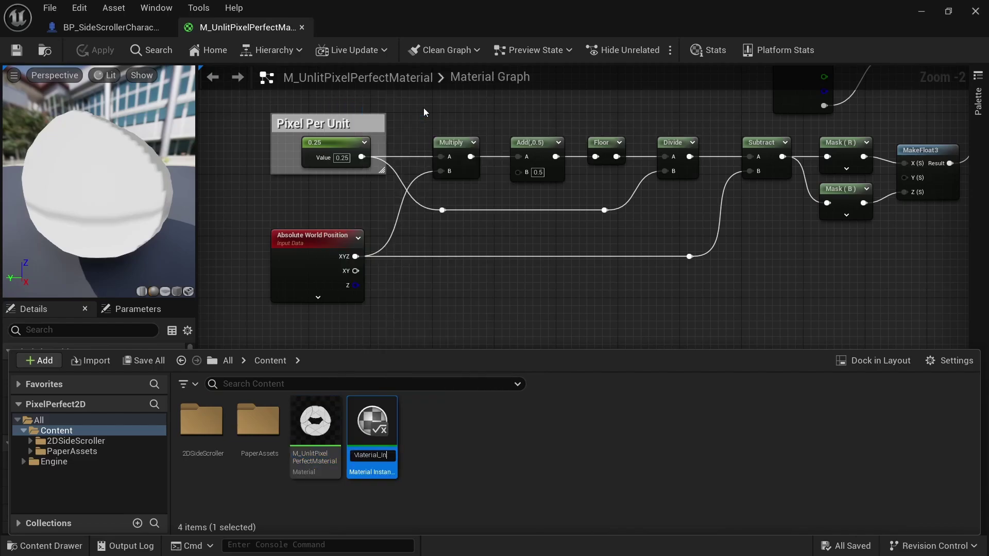
key(BackSpace)
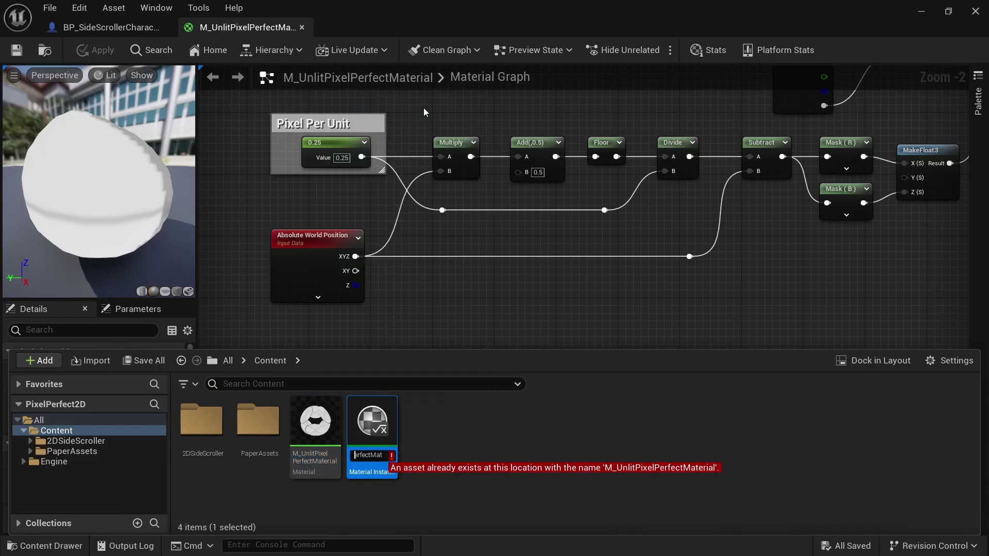
key(Left)
key(Left)
key(Left)
key(Left)
key(Left)
key(Left)
key(Left)
key(Left)
key(Left)
key(Left)
key(Left)
key(Left)
key(Left)
text(I)
key(Return)
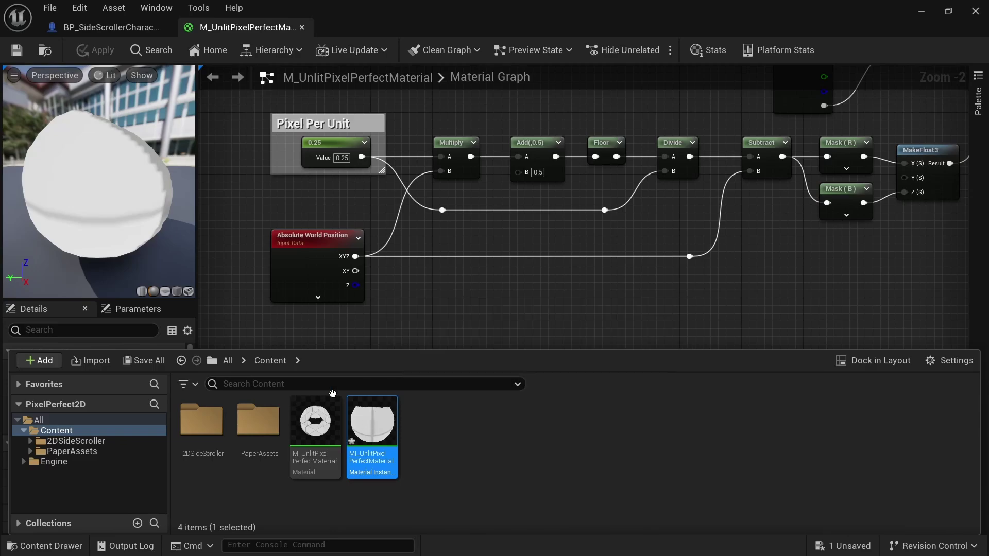
Step: Assign MI_UnlitPixelPerfectMaterial to material Element 0 of the Sprite component in BP_SideScrollerCharacter
click(87, 29)
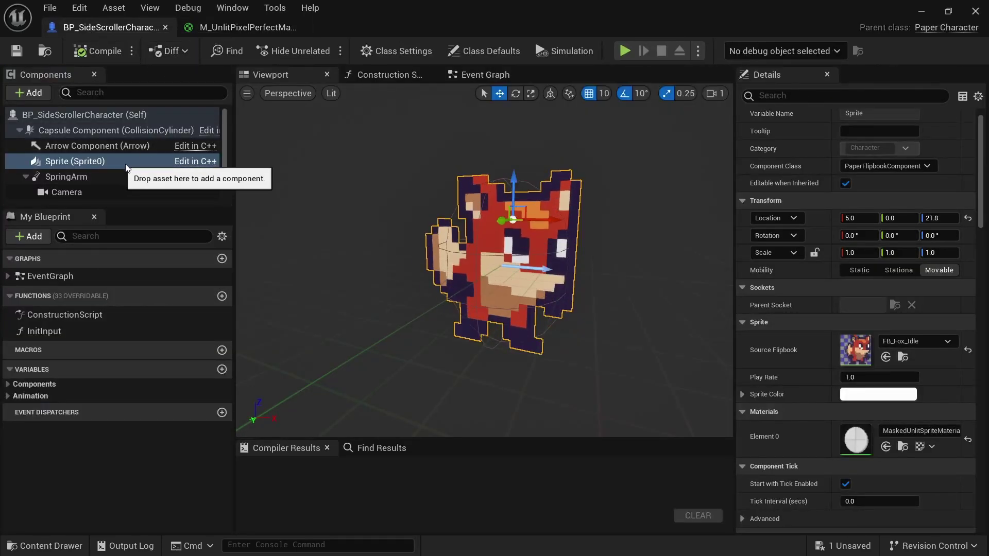
click(910, 436)
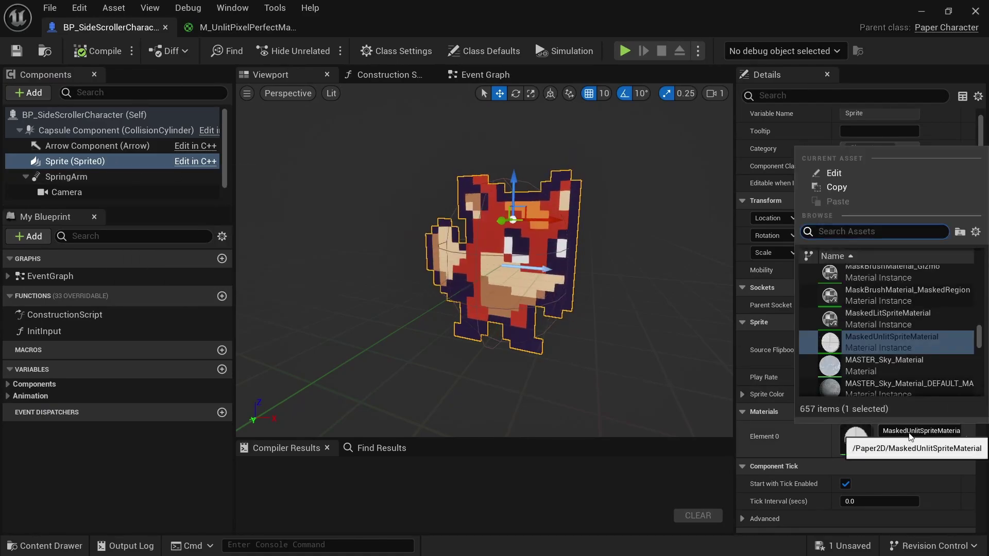
text(MI_Unl)
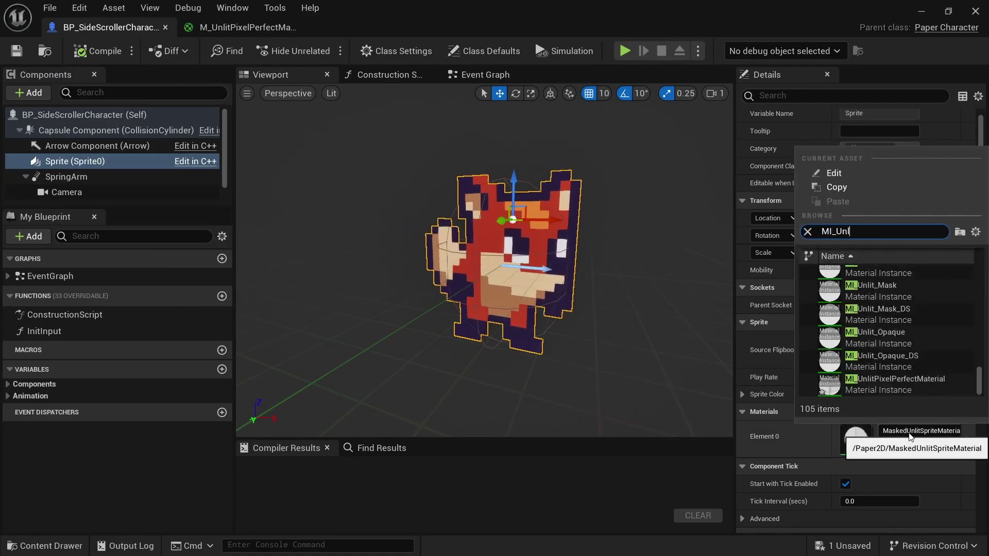
text(itPixel)
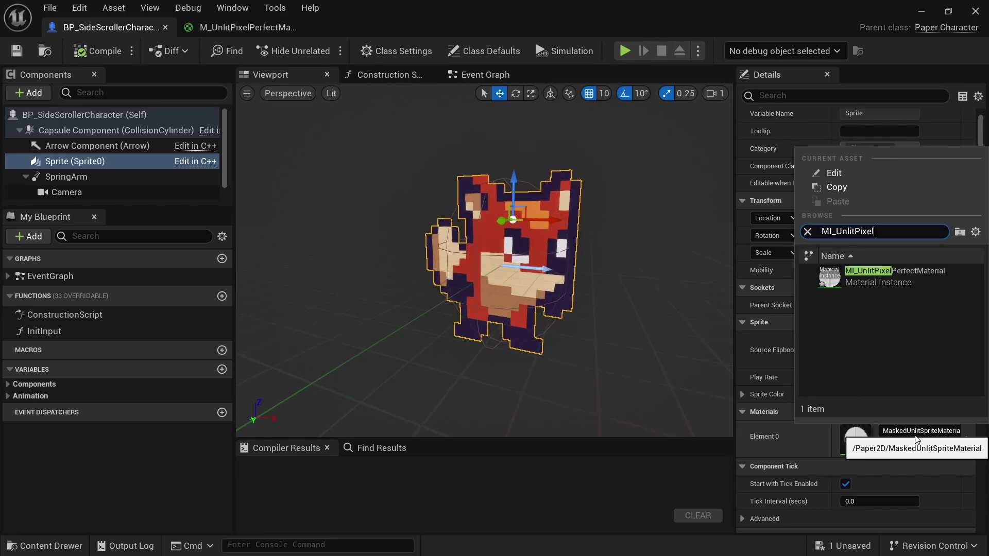
key(Return)
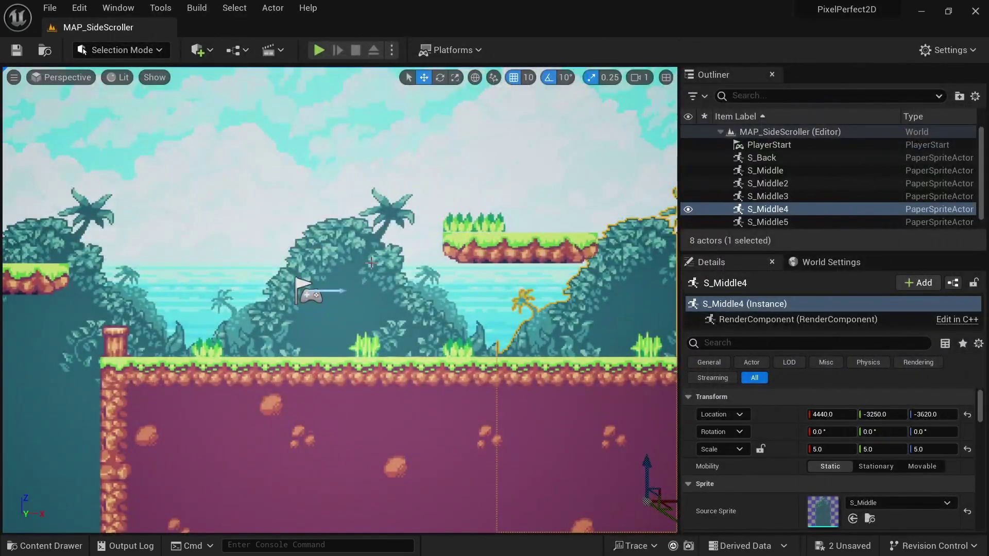
Step: Select the TM_Stage tile map in MAP_SideScroller and set its material Element 0 to MI_UnlitPixelPerfectMaterial
right_drag(371, 262, 390, 330)
click(390, 332)
right_drag(380, 259, 413, 261)
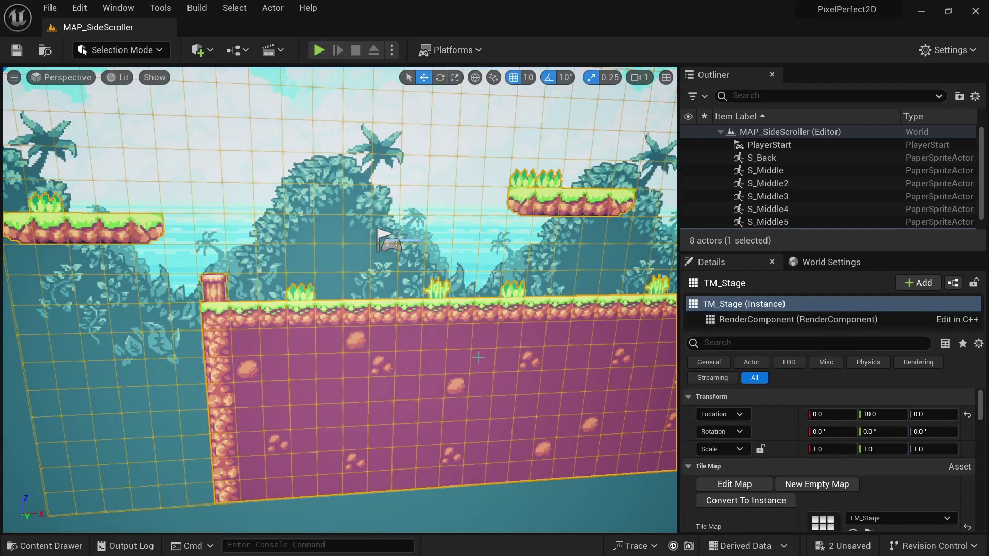
scroll(826, 392, down, 5)
click(875, 449)
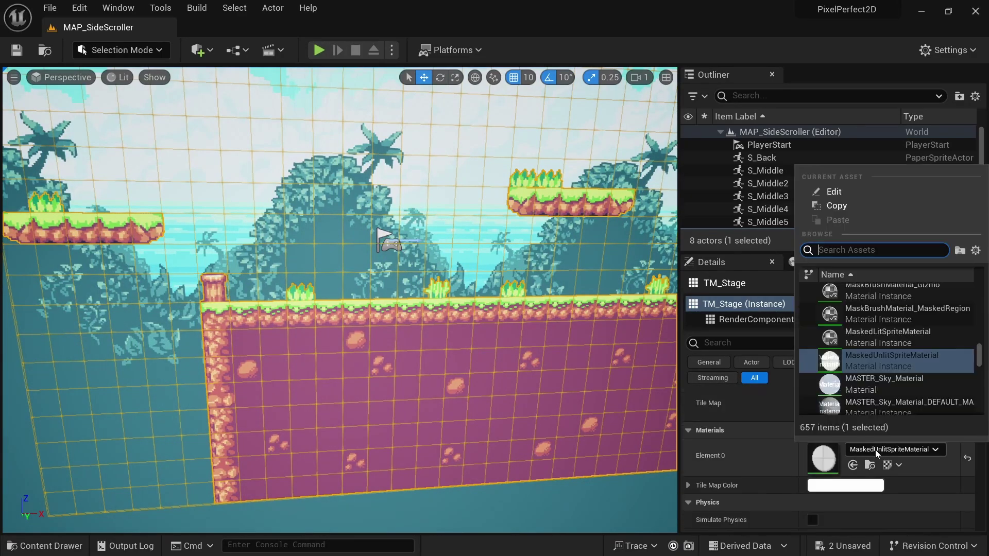
text(MI_unli)
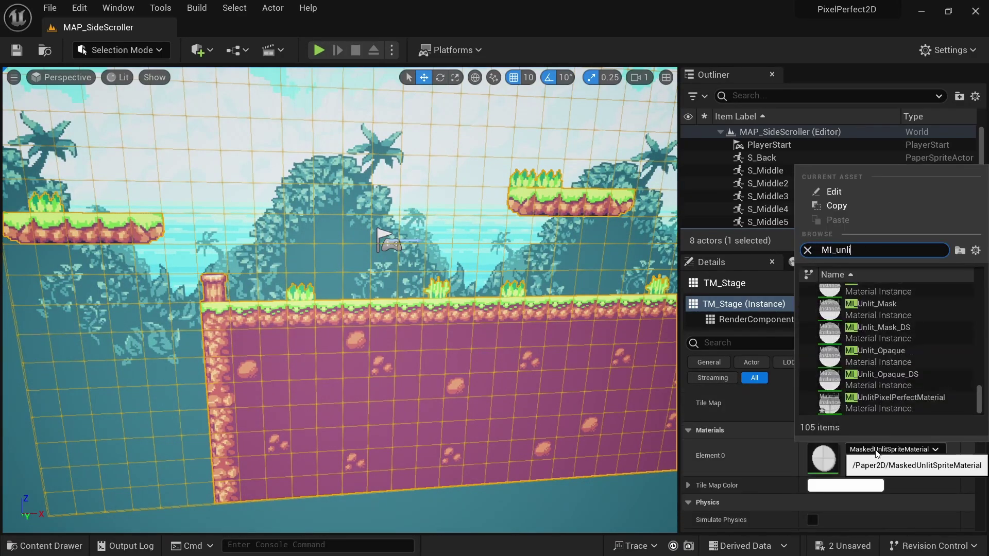
text(tpixel)
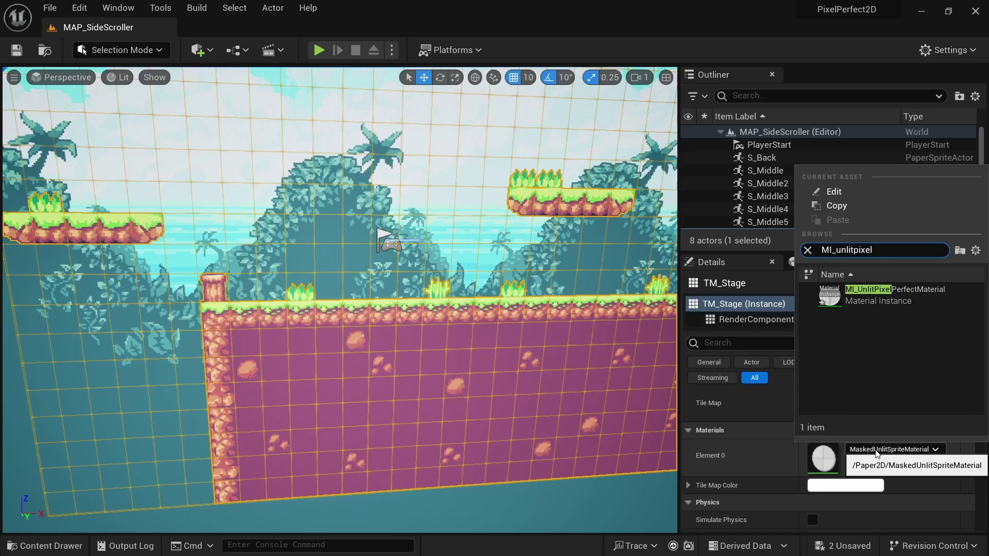
click(918, 299)
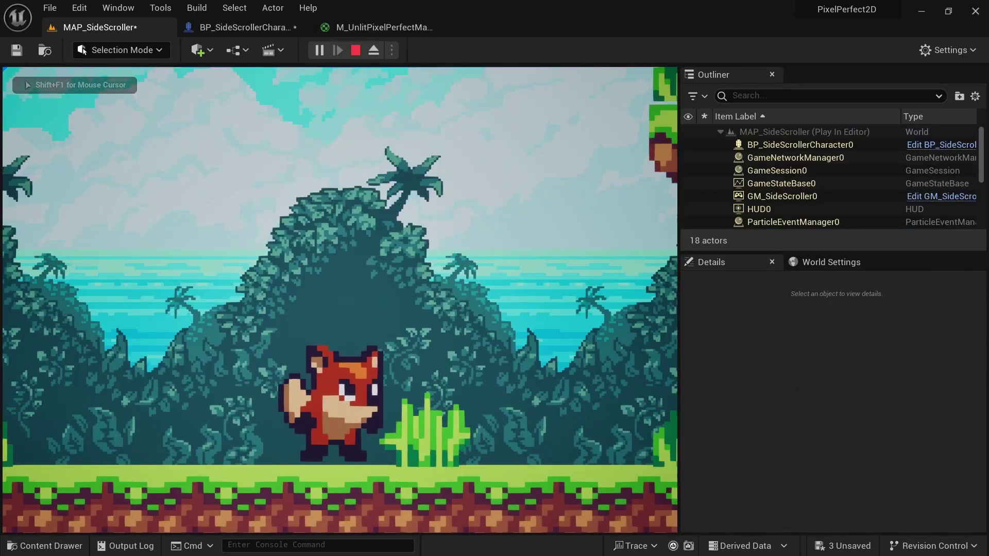
Step: Play-test the level by walking the fox in short steps past the grass to check its pixel alignment with the tiles
key(d)
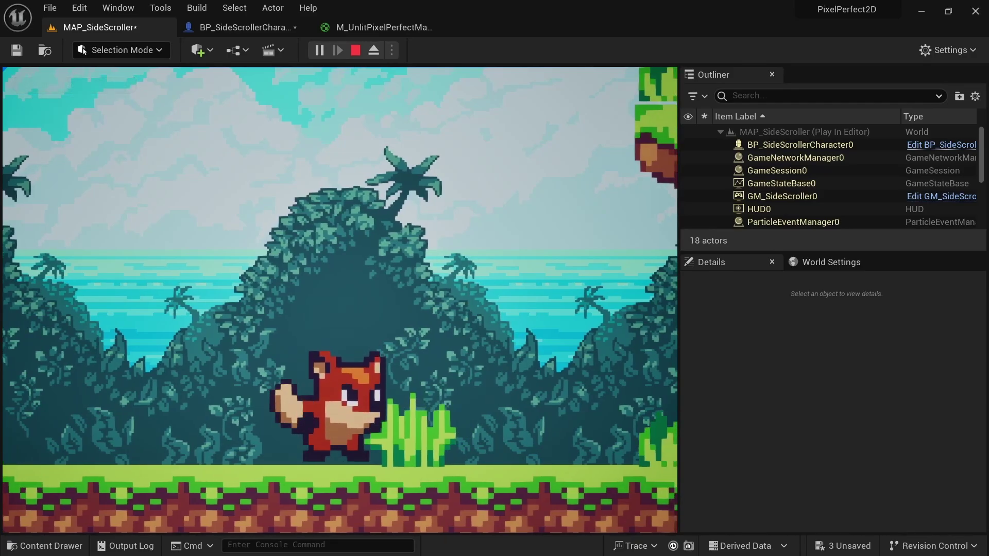
key(d)
key(d)
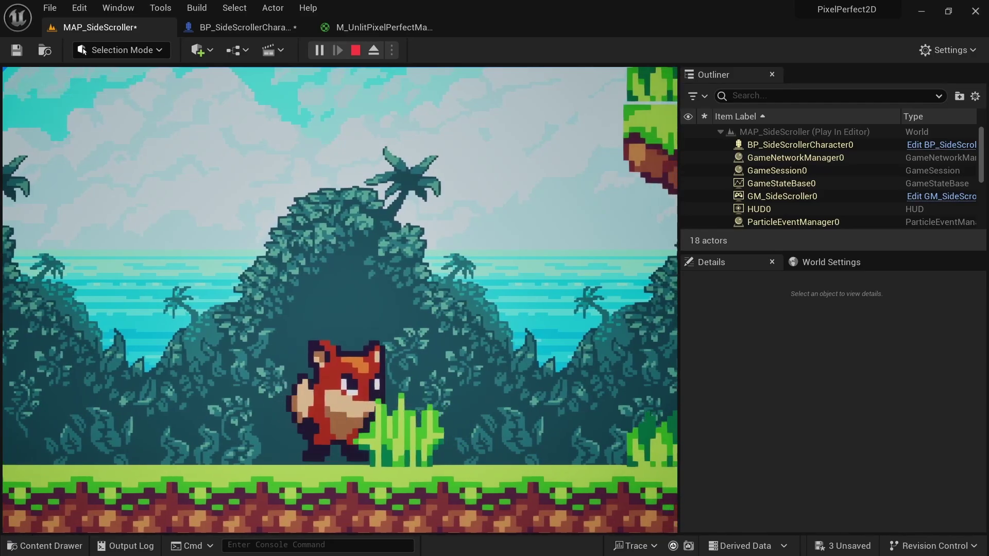
key(d)
key(a)
key(d)
key(d)
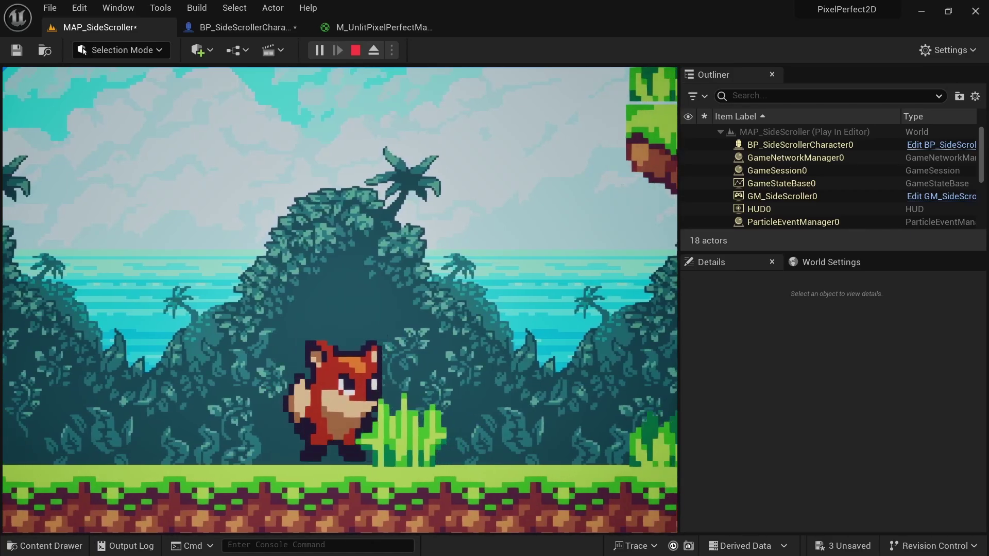
key(d)
key(d)
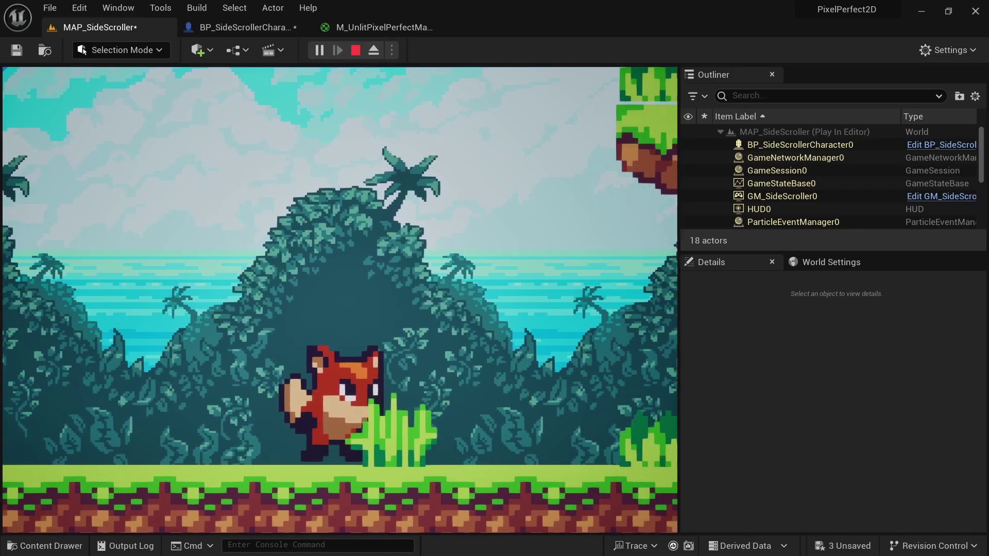
key(d)
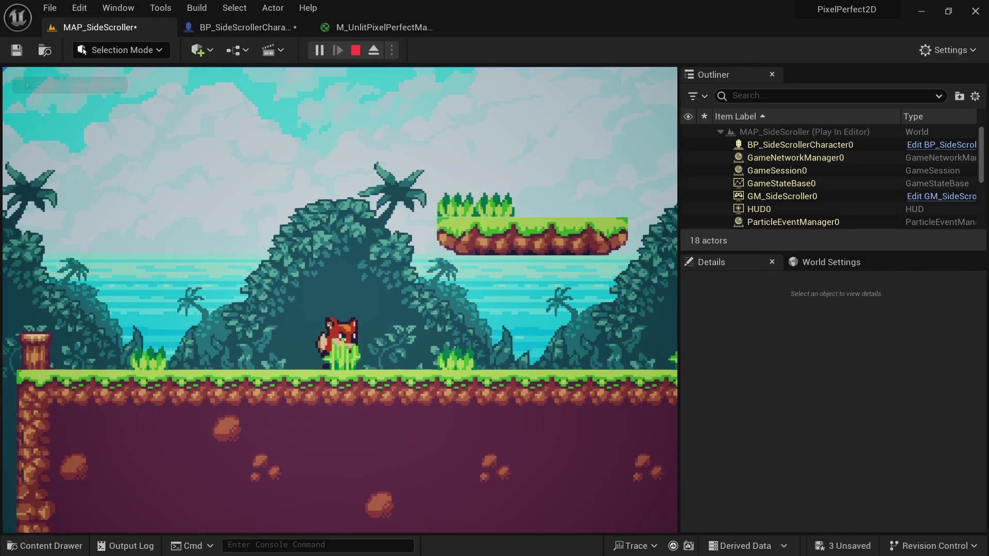
Step: Run and jump the fox across the slope, floating platforms and wooden post to check the pixel snapping in motion
key(a)
key(d)
key(space)
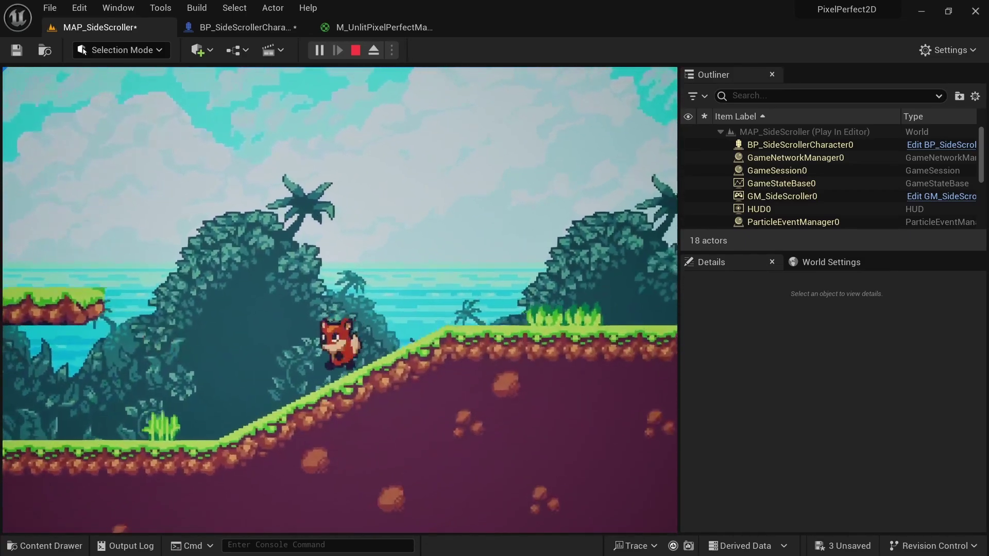
key(a)
key(space)
key(space)
key(d)
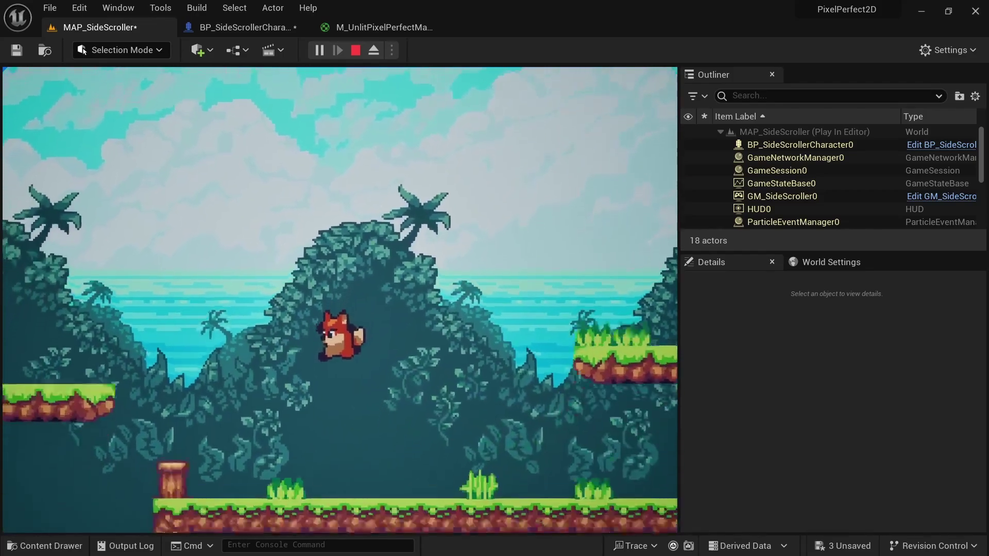
key(space)
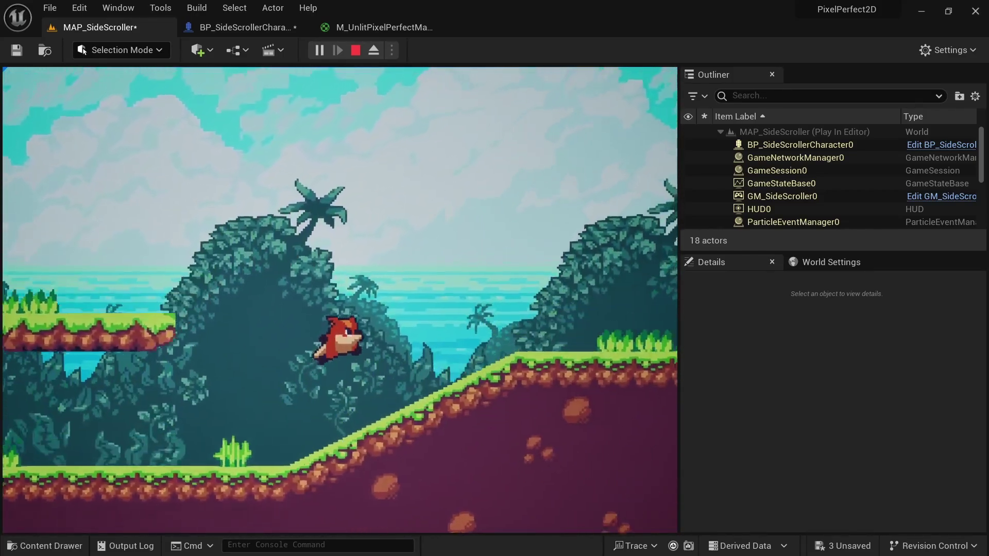
key(a)
key(space)
key(space)
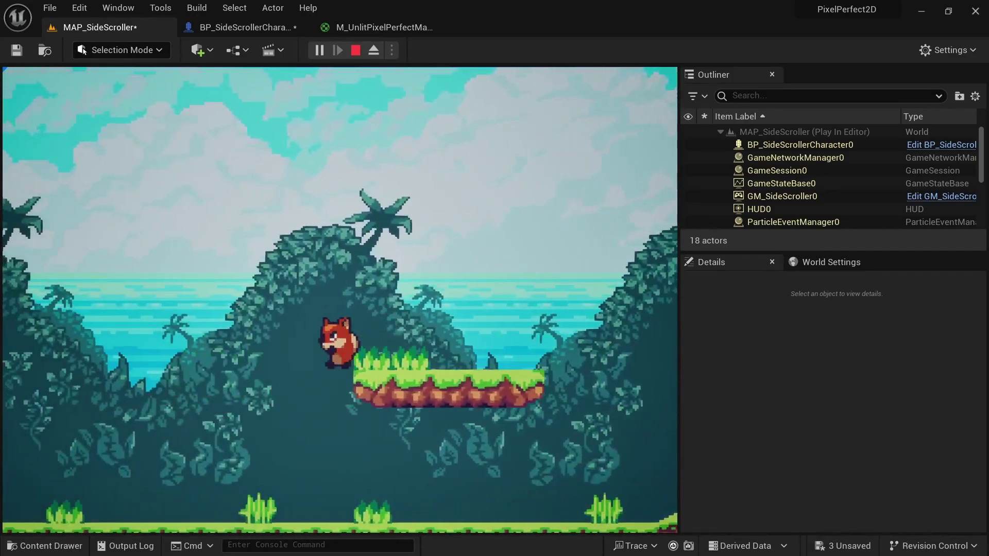
key(a)
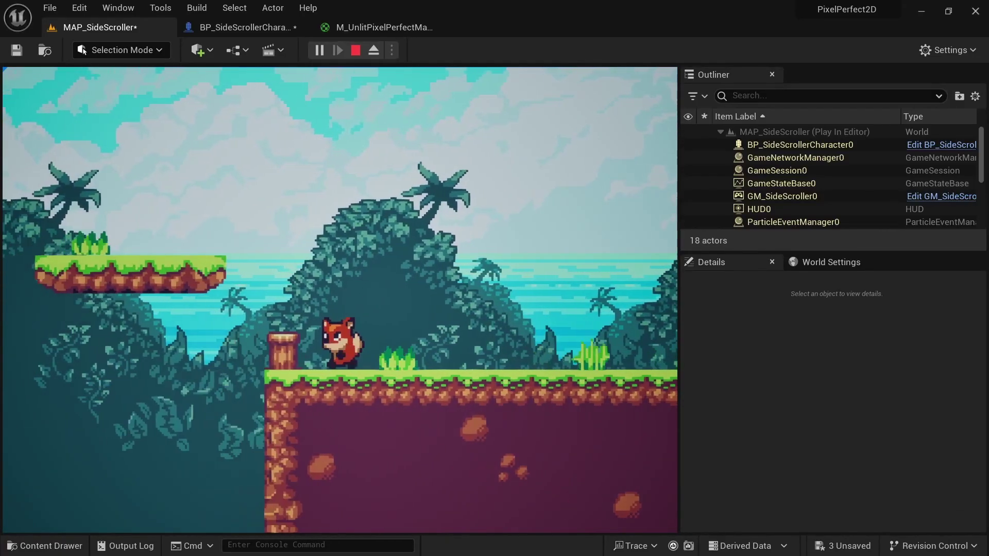
key(space)
key(d)
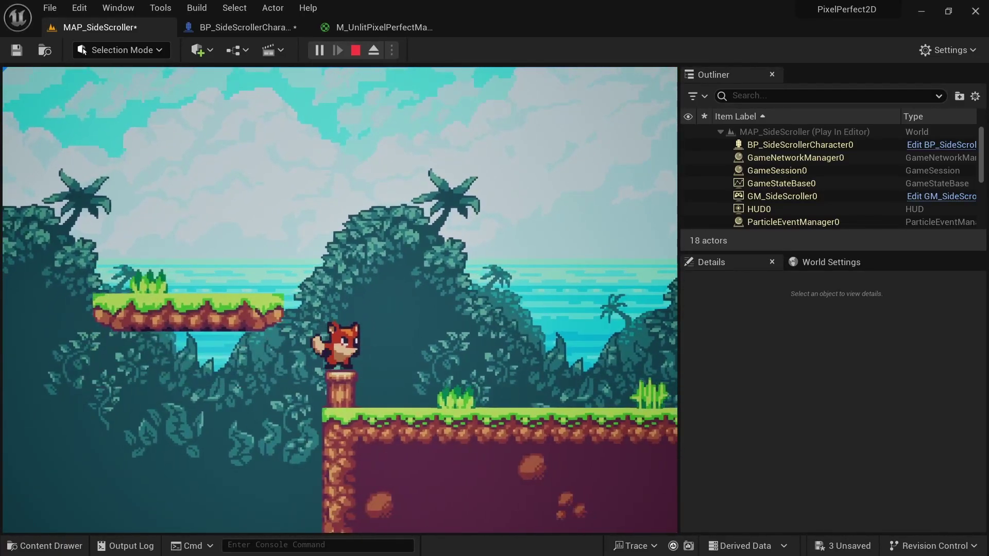
key(space)
key(a)
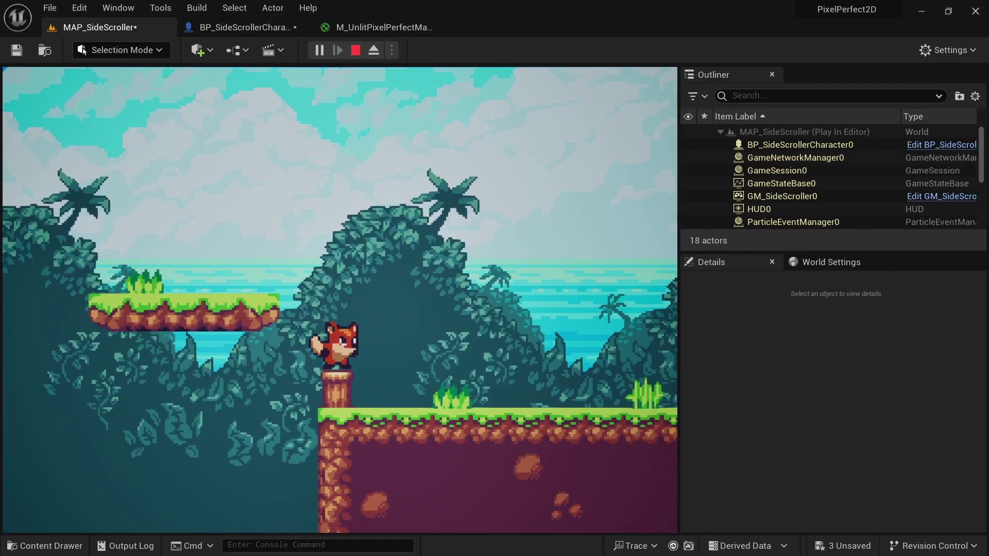
Step: Stop the play-test and set the Camera component's Projection Mode to Orthographic in BP_SideScrollerCharacter
key(Escape)
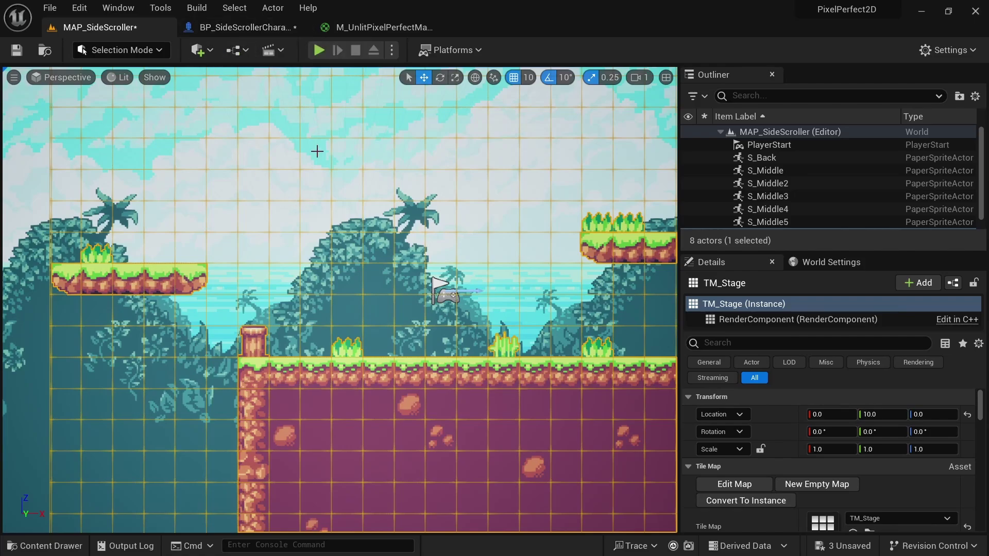
click(255, 30)
click(88, 192)
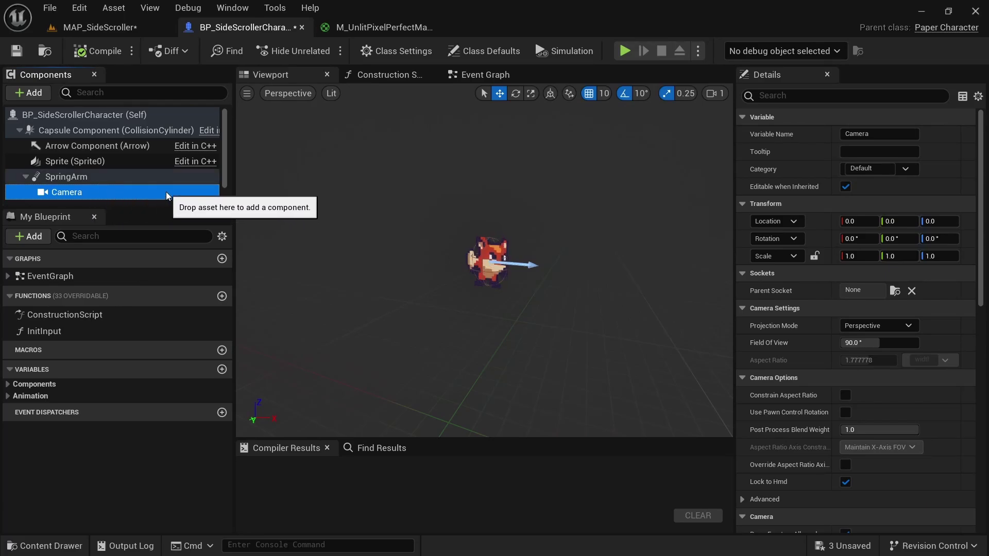
click(865, 325)
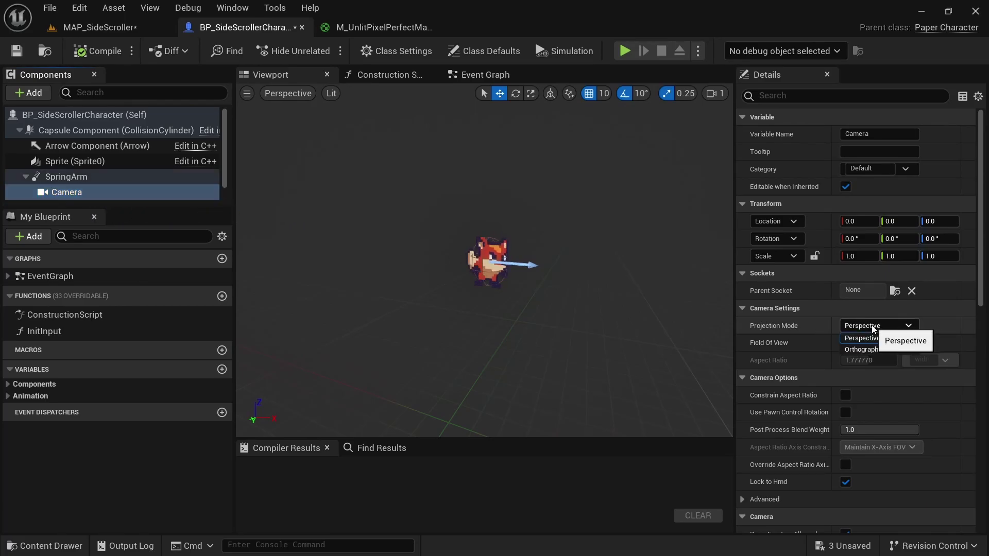
click(892, 352)
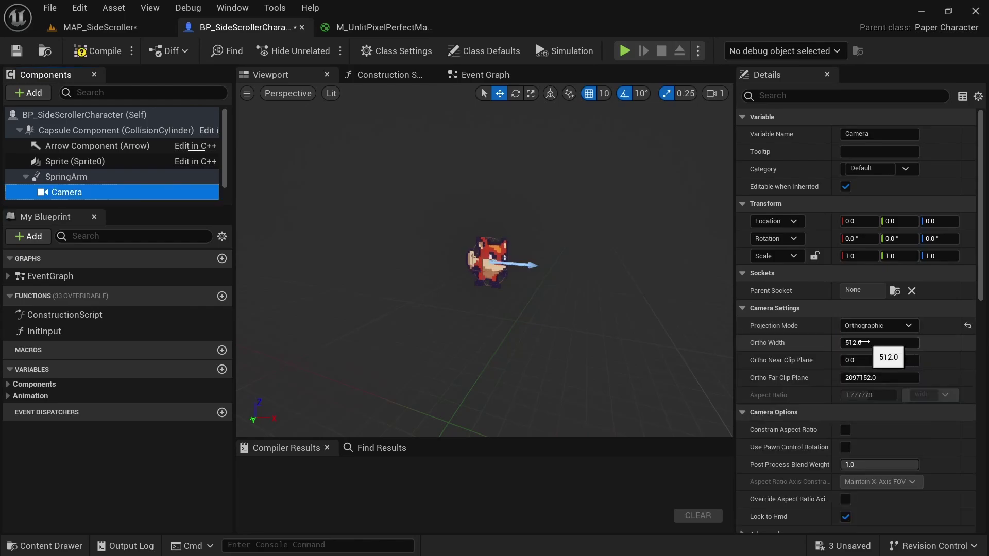
Step: Run a brief play-test of MAP_SideScroller to check the framing of the orthographic camera
click(122, 27)
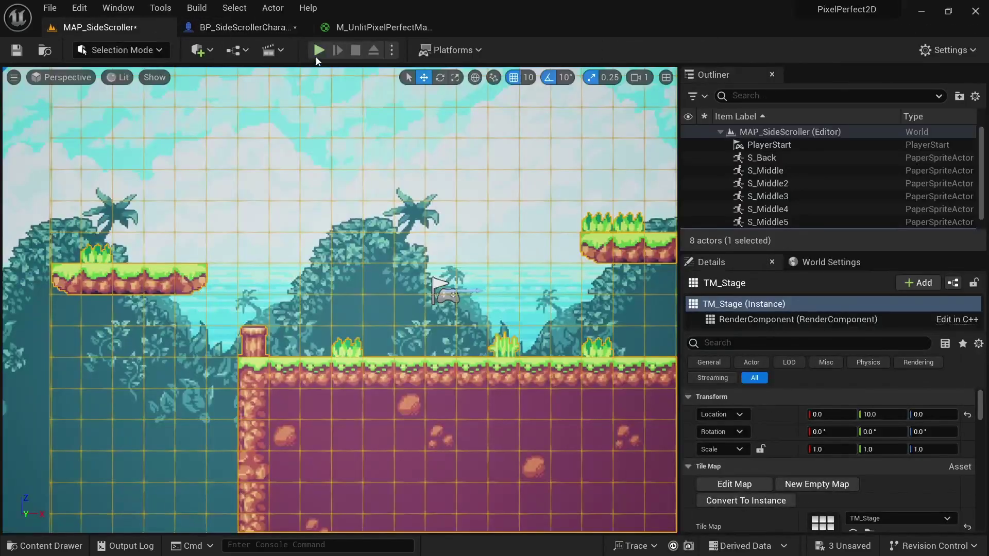
click(319, 50)
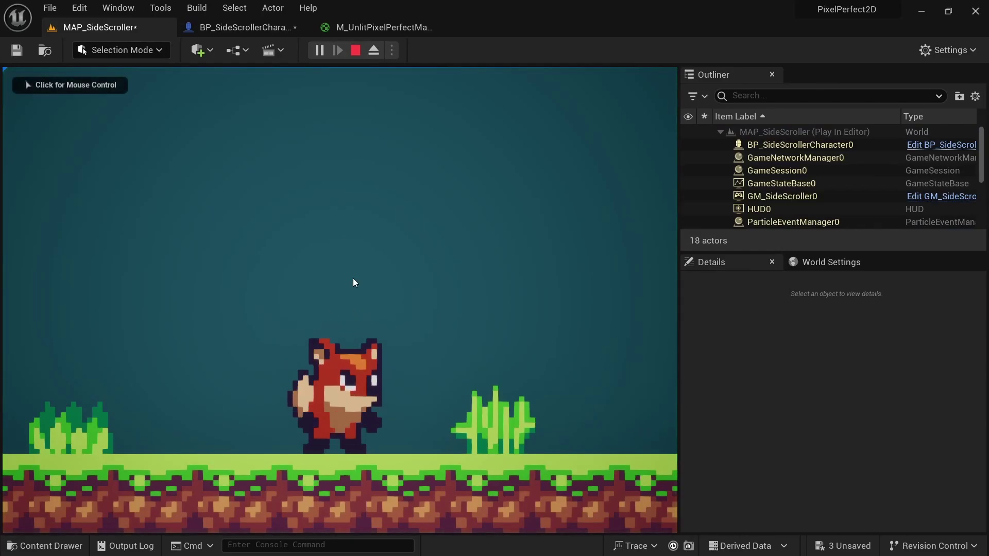
key(Escape)
click(361, 295)
Step: Set the Camera component's Ortho Width to 1024 in BP_SideScrollerCharacter
click(240, 27)
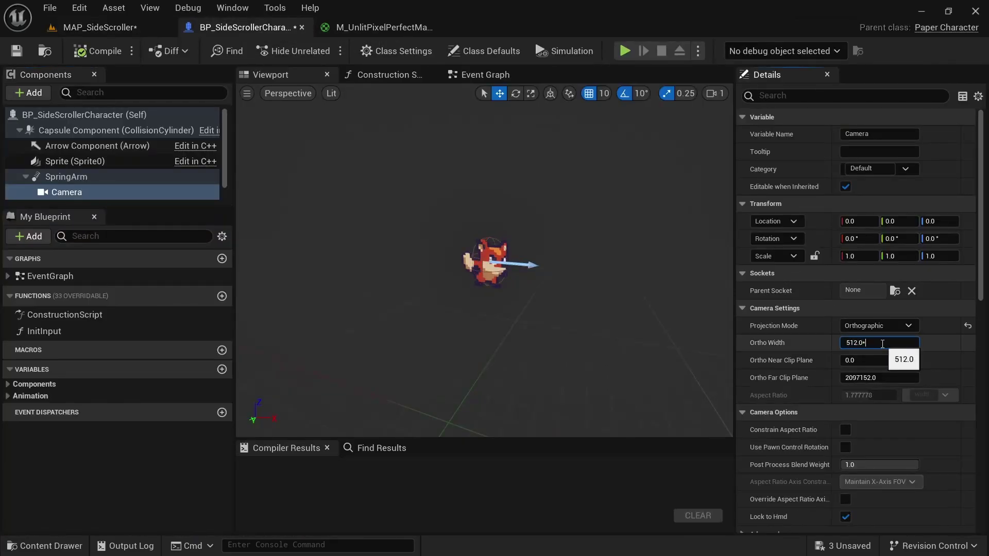
key(Return)
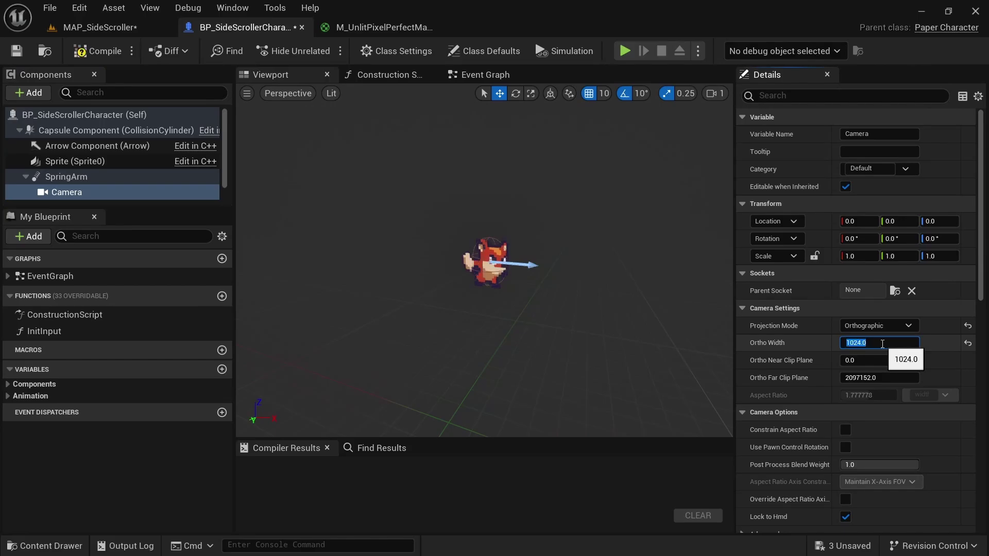
Step: Play-test MAP_SideScroller by jumping the fox onto the wooden post and walking it past the grass to check the pixels in orthographic view
click(121, 32)
click(318, 50)
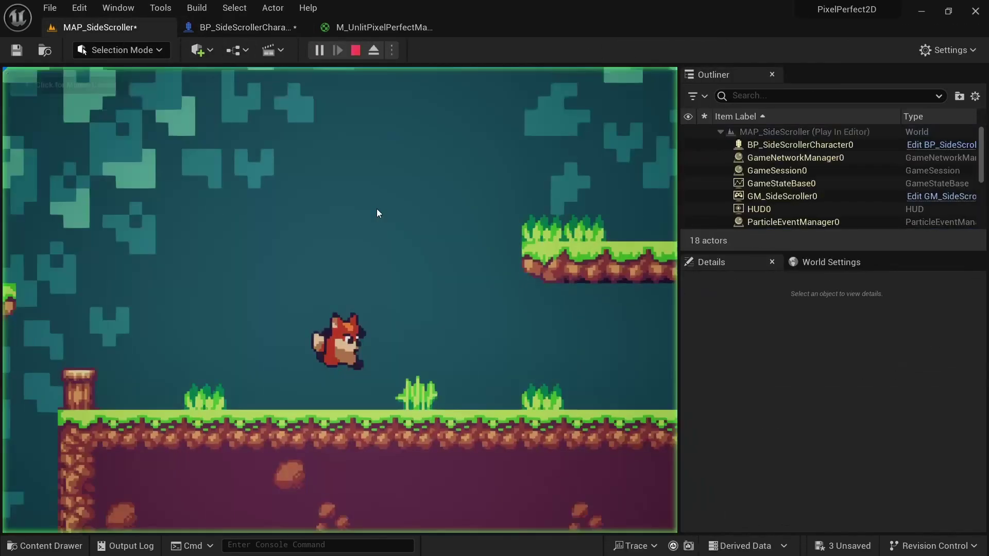
click(379, 217)
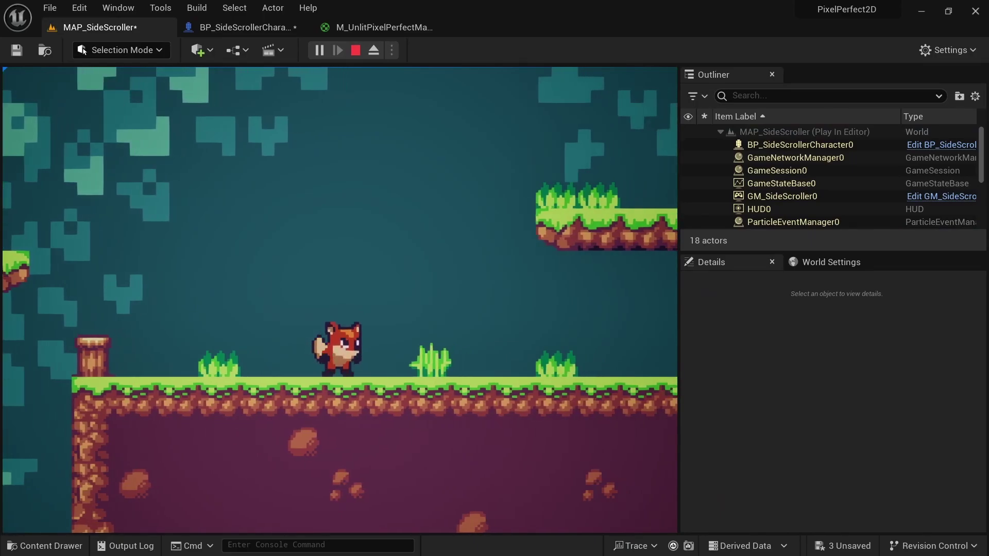
key(a)
key(space)
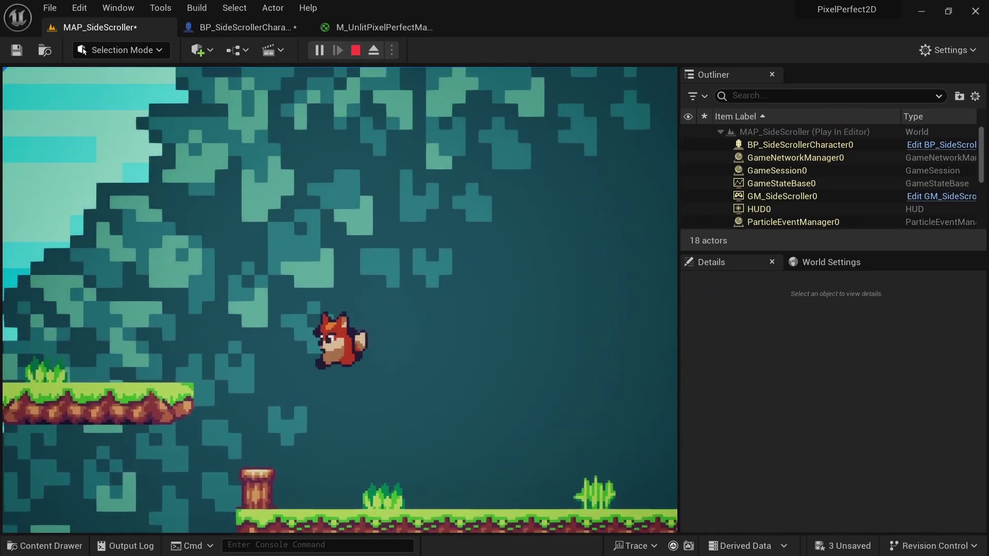
key(space)
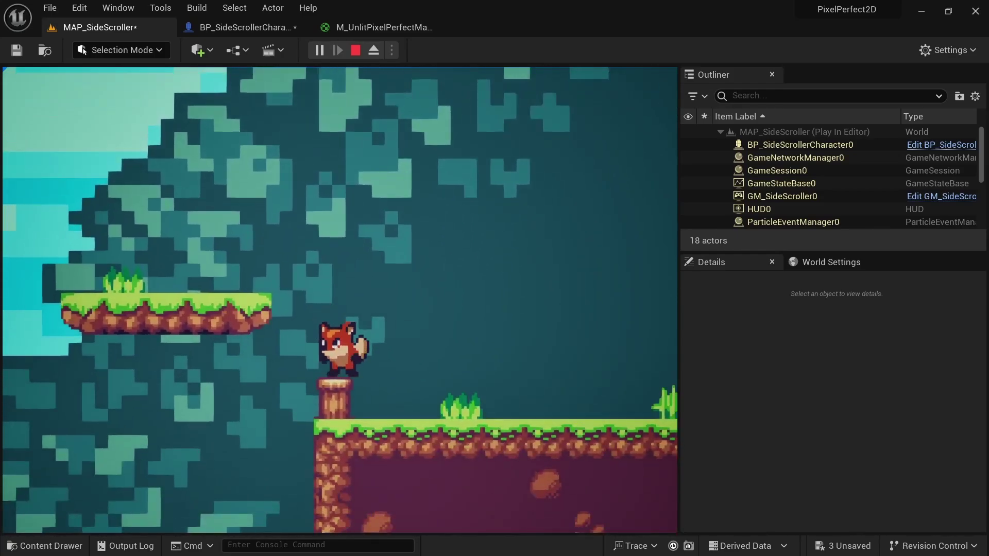
key(d)
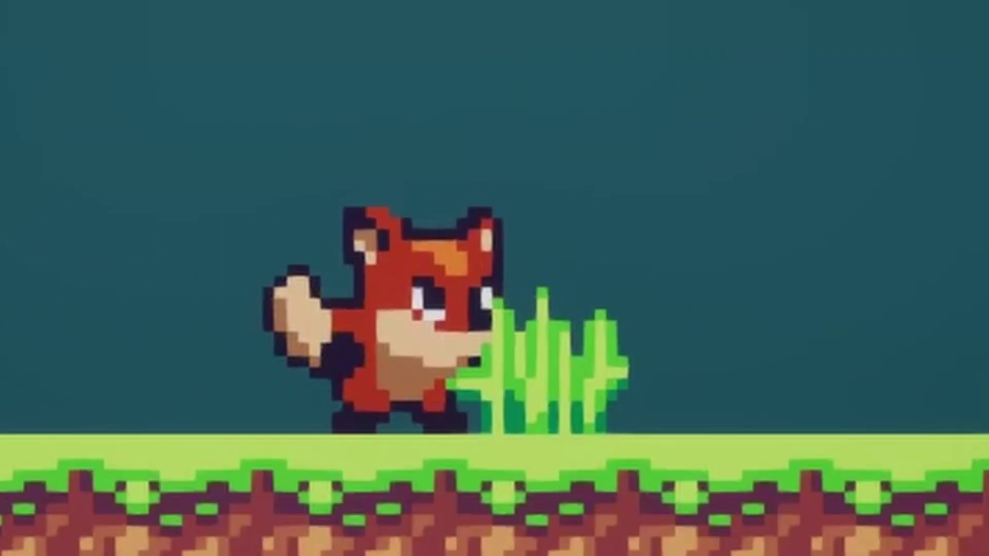
key(a)
key(d)
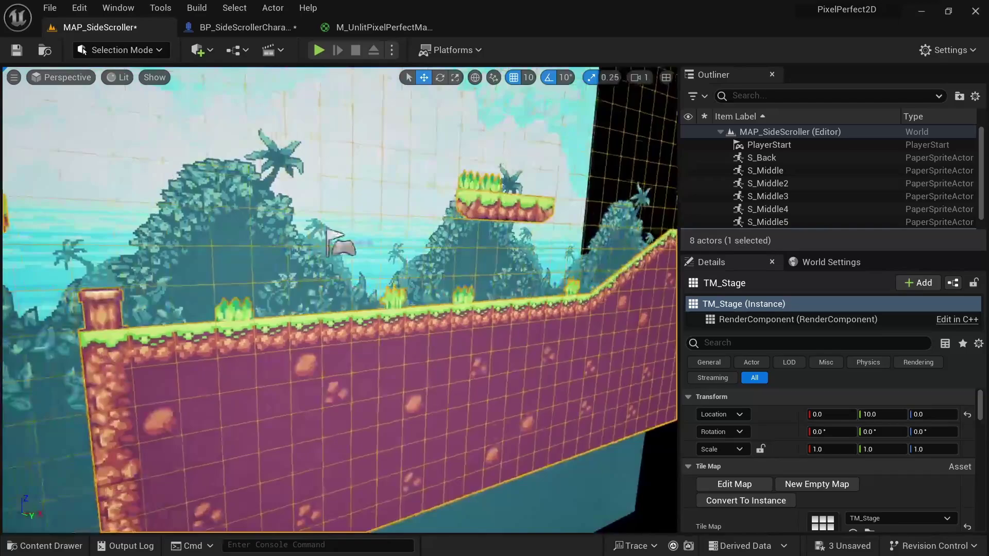
Step: Delete the S_Middle and S_Middle2 mountain sprites from the background of MAP_SideScroller
right_drag(505, 242, 536, 232)
right_drag(392, 232, 304, 219)
click(322, 228)
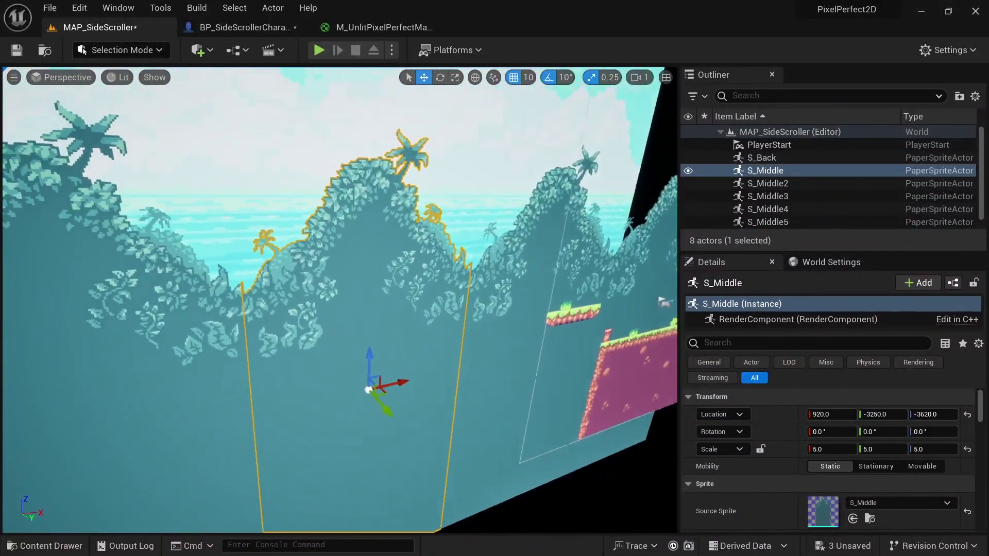
right_drag(343, 247, 334, 240)
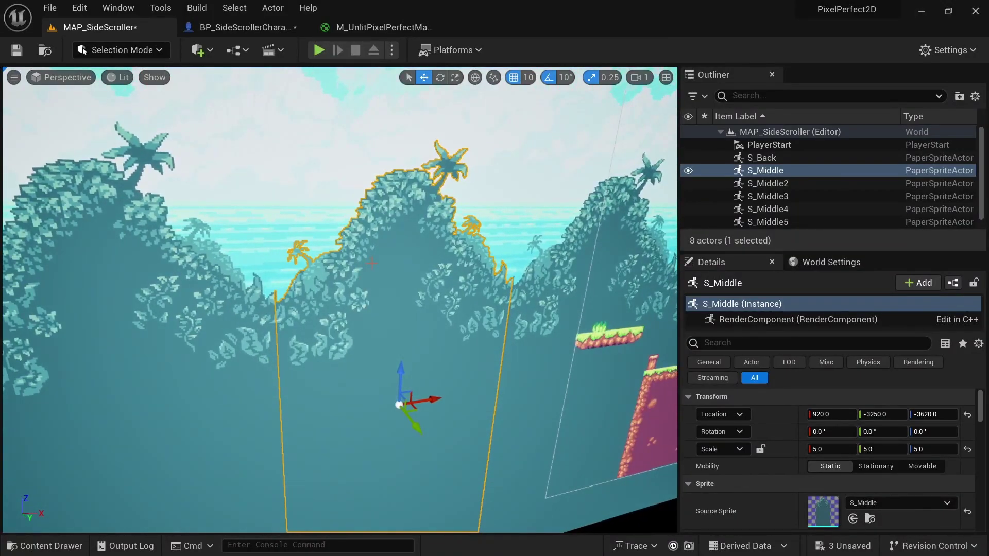
key(Delete)
click(199, 295)
key(Delete)
Step: Delete the mountain sprites S_Middle3, S_Middle4 and S_Middle5, keeping only the S_Back backdrop
right_drag(443, 256, 379, 256)
click(250, 314)
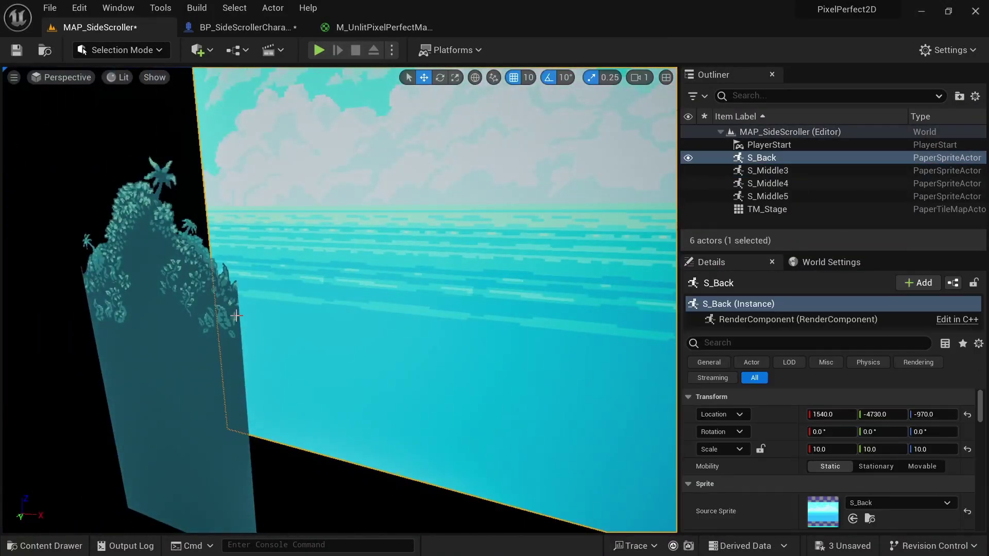
click(196, 319)
key(Delete)
right_drag(337, 410, 472, 407)
click(280, 270)
key(Delete)
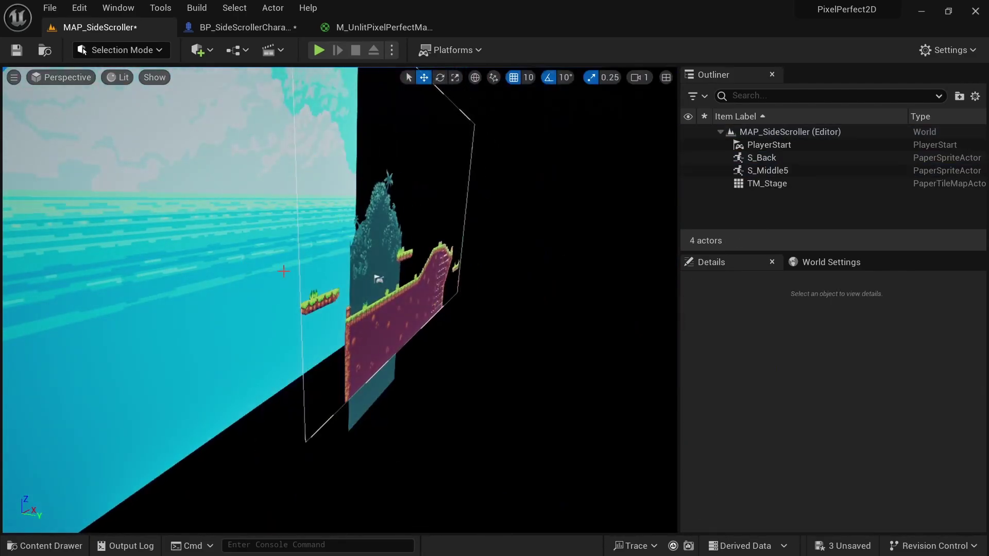
right_drag(296, 272, 180, 278)
click(273, 278)
key(Delete)
Step: Set the scale of the S_Back backdrop sprite to 1.0 on all three axes
click(252, 280)
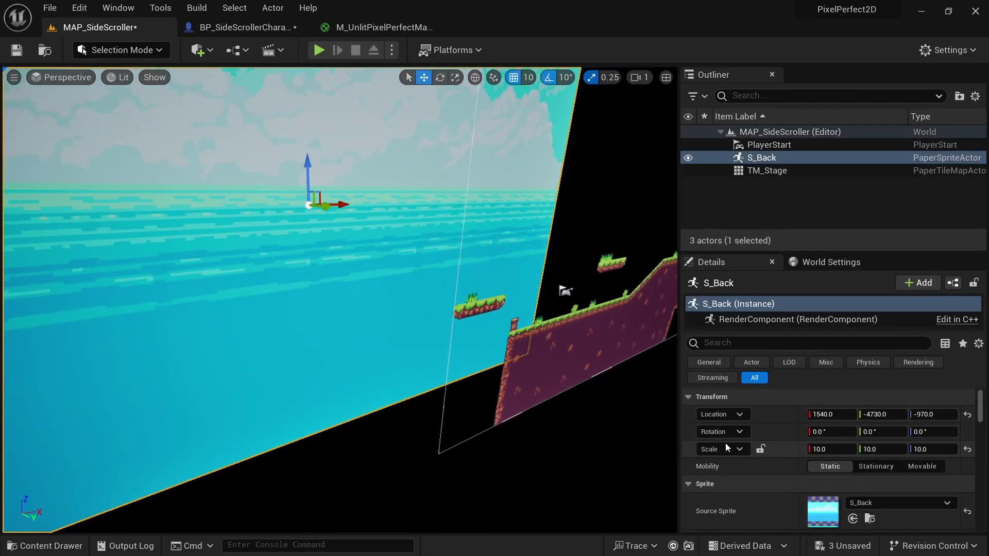
click(871, 449)
text(1)
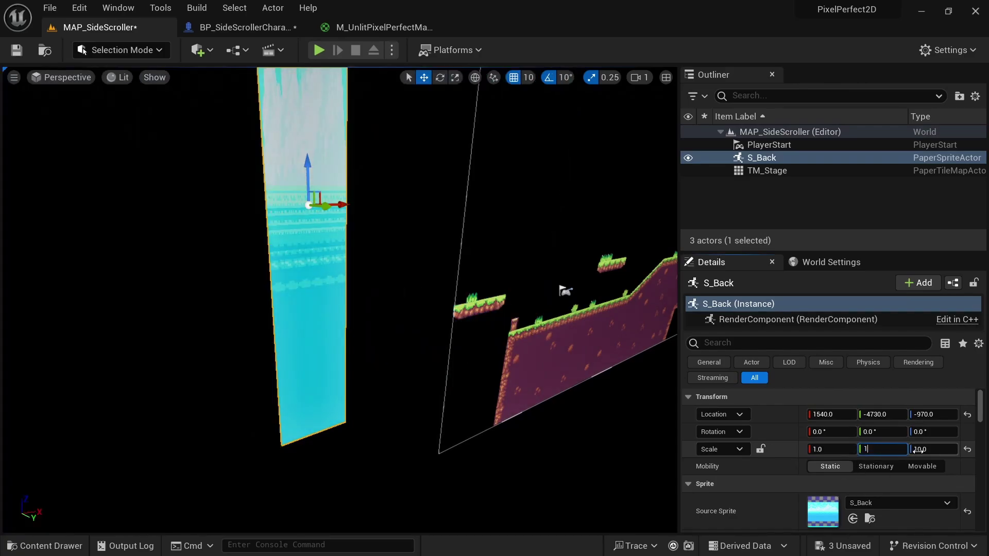
key(Return)
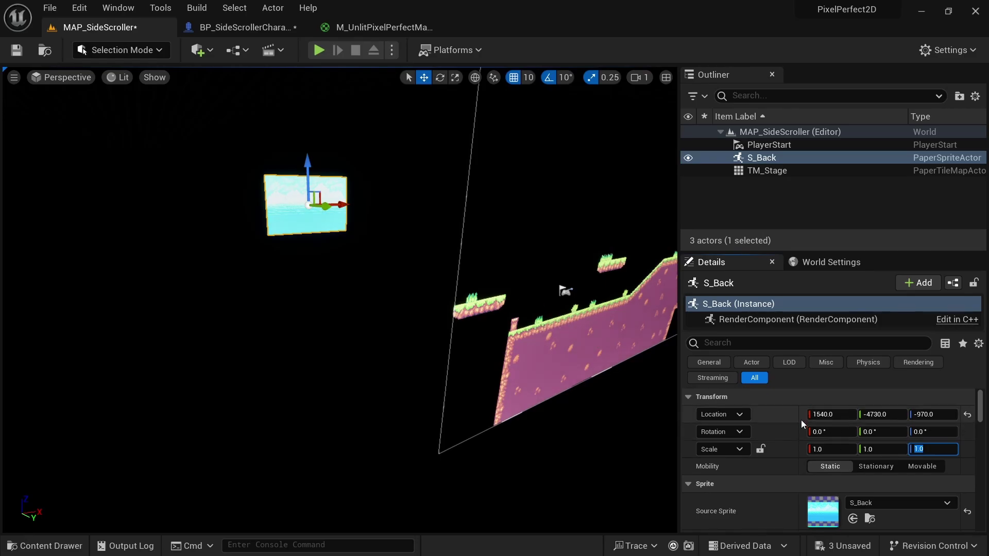
Step: Move the S_Back sprite close behind the TM_Stage tile map, lining it up with the stage's height and starting end
right_drag(352, 237, 377, 246)
right_drag(490, 267, 352, 235)
drag(219, 161, 575, 235)
right_drag(575, 235, 589, 215)
drag(591, 219, 593, 295)
right_drag(592, 295, 589, 315)
drag(572, 307, 350, 316)
right_drag(425, 334, 378, 332)
Step: Duplicate S_Back along the X axis and place the copy beside the original behind the slope
alt+drag(305, 320, 659, 322)
right_drag(547, 328, 567, 328)
drag(492, 311, 661, 317)
key(w)
right_drag(638, 314, 663, 315)
key(s)
Step: Set the position grid snap to 1 and shift S_Back2 to X 2178 so it joins the edge of S_Back
click(526, 77)
click(546, 110)
right_drag(545, 110, 536, 115)
drag(514, 255, 513, 256)
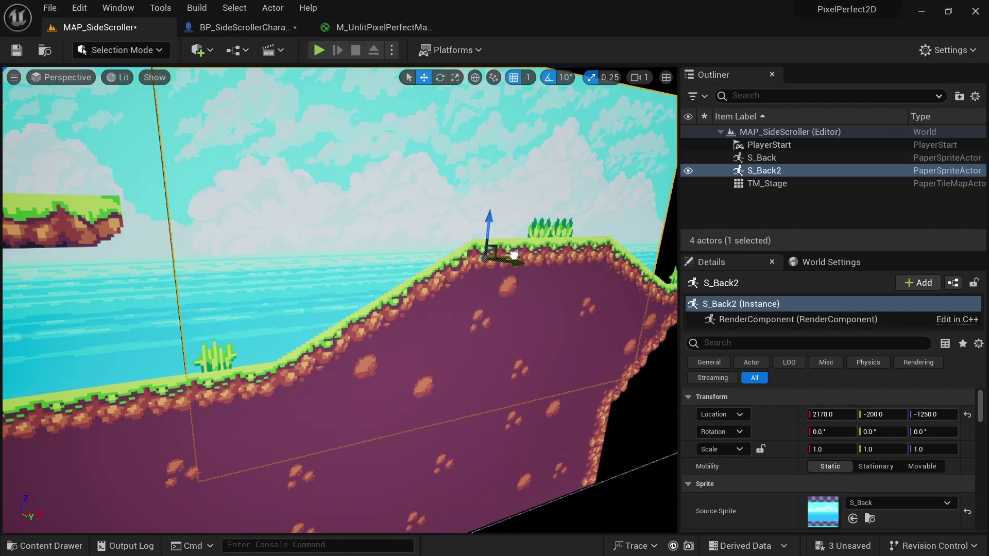
right_drag(377, 260, 380, 240)
Step: Play-test the level by walking the fox back and forth near the wooden post to check the rescaled backdrop
click(319, 50)
key(a)
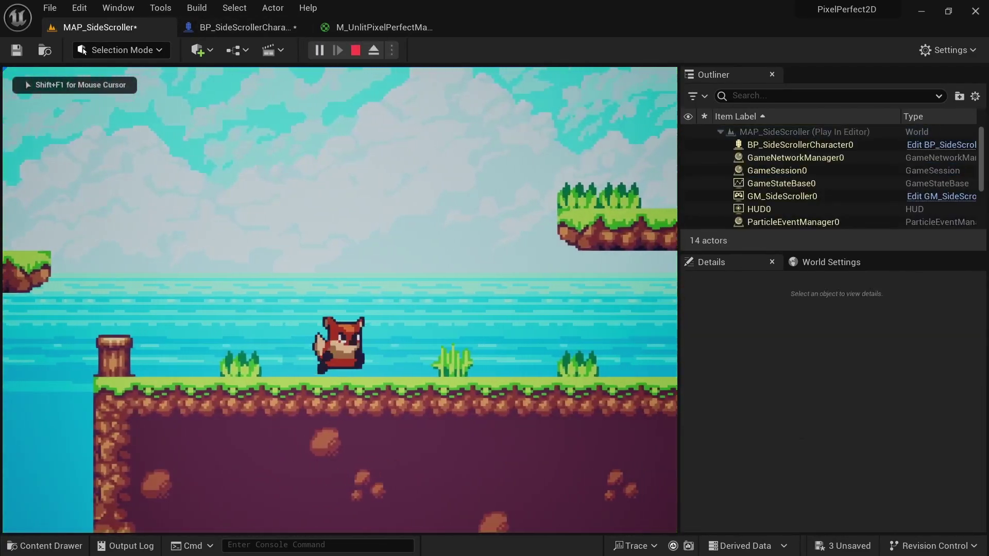
key(d)
key(a)
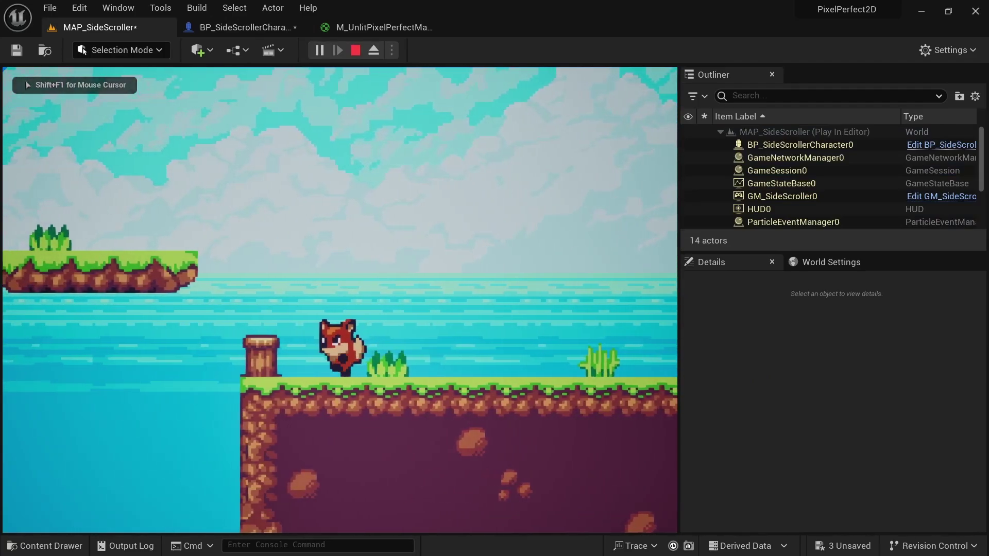
key(d)
key(Escape)
Step: Select S_Back and S_Back2 together and set their material Element 0 to MI_UnlitPixelPerfectMaterial
right_drag(355, 296, 386, 291)
click(356, 289)
ctrl+click(526, 238)
scroll(876, 454, down, 3)
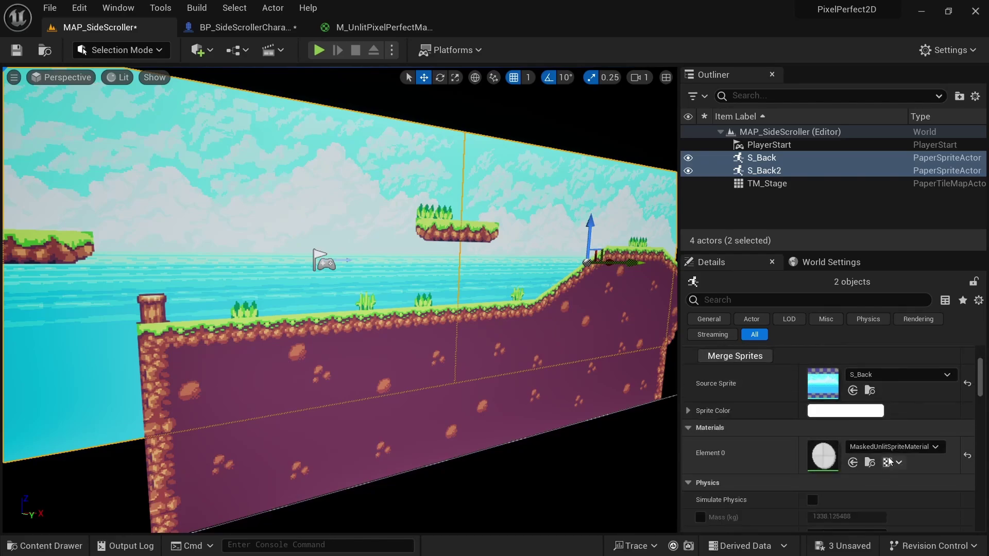
click(884, 447)
text(MI_unlit)
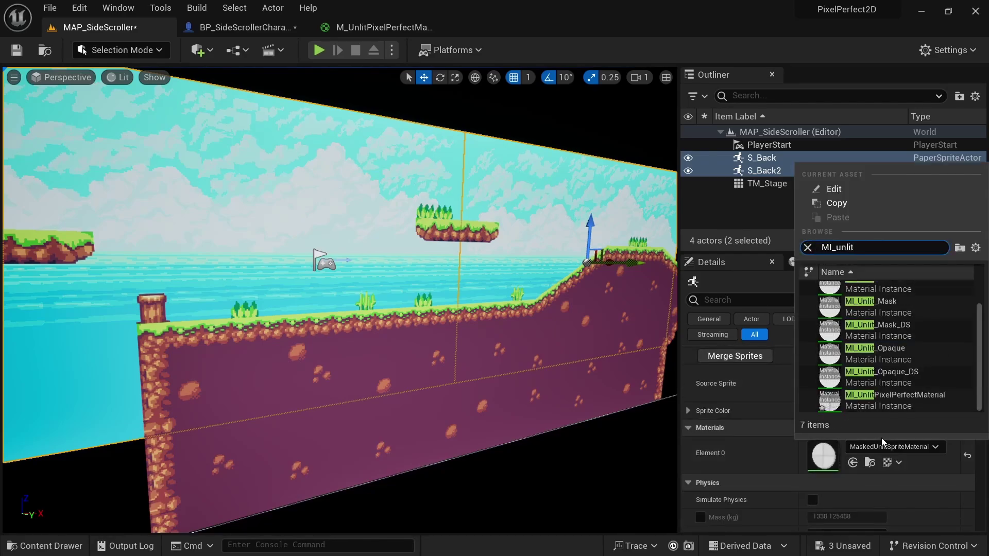
text(pixel)
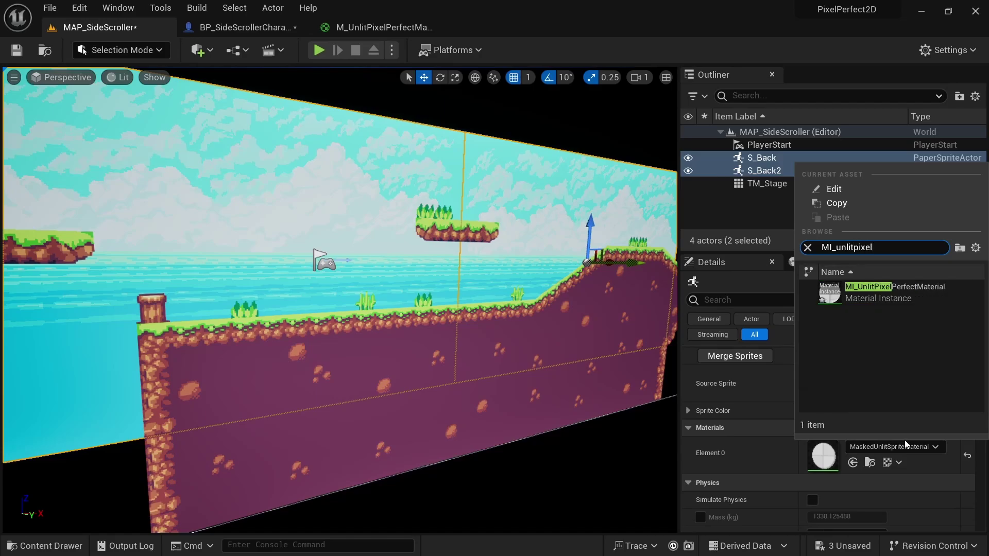
click(919, 298)
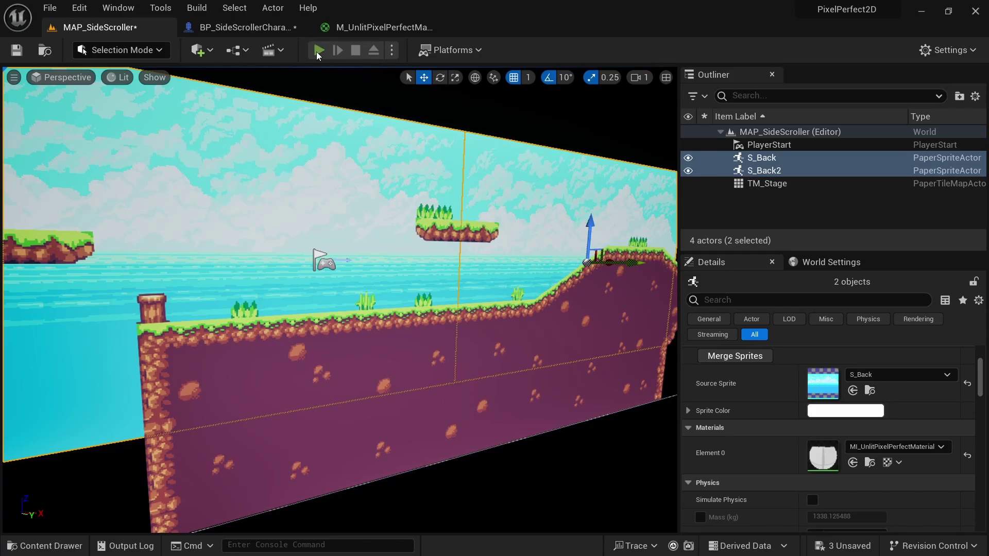
Step: Play-test the level by running the fox between the wooden post and the slope to check the backdrop's pixel alignment
click(319, 50)
key(space)
key(a)
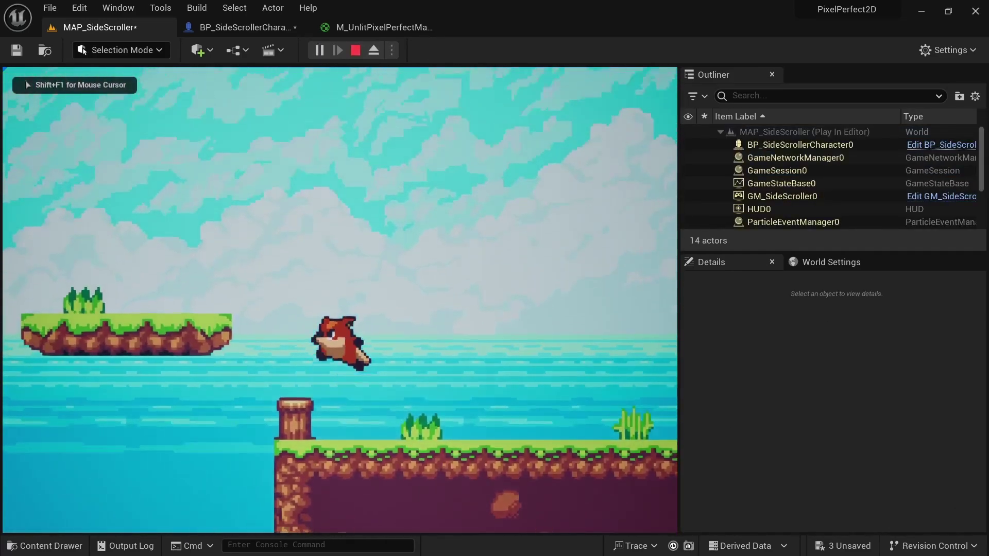
key(d)
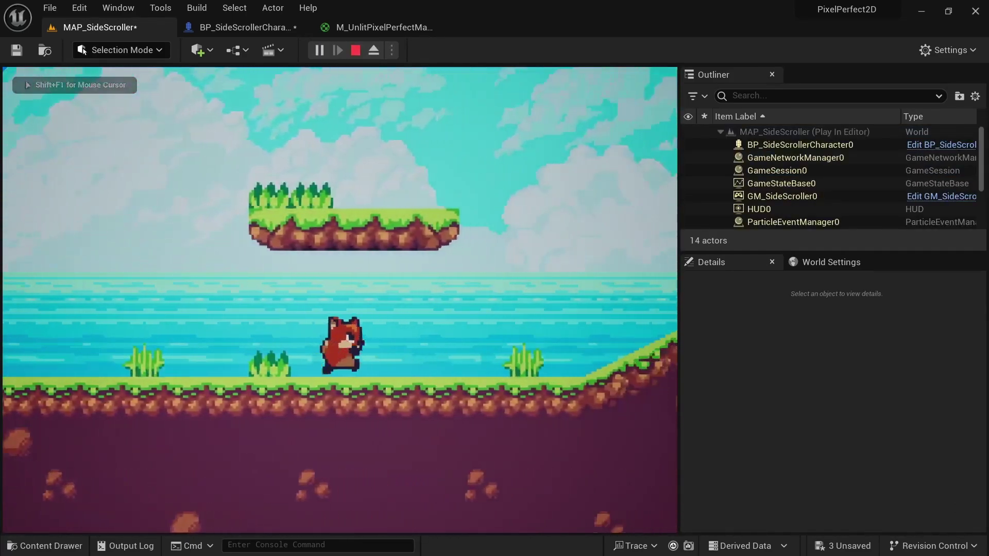
key(a)
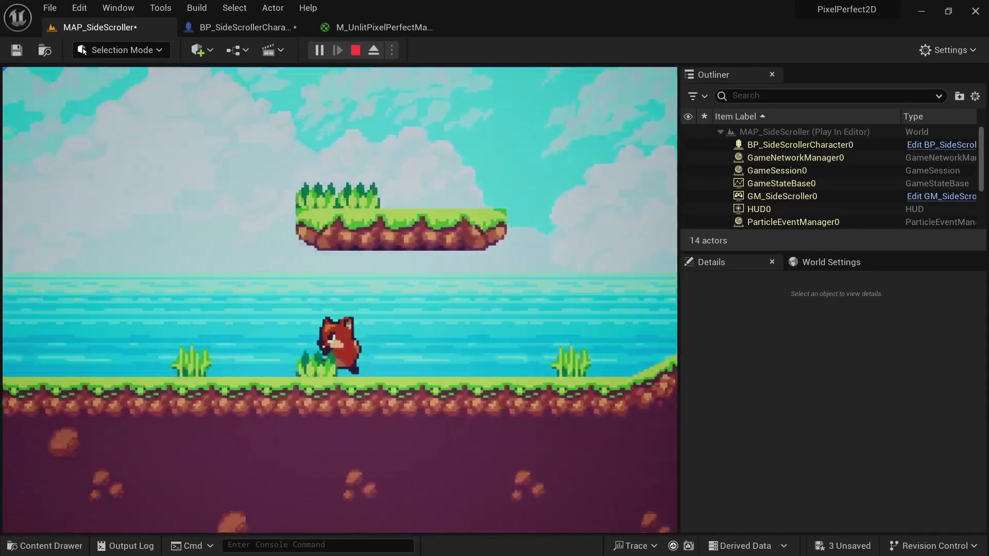
key(d)
key(space)
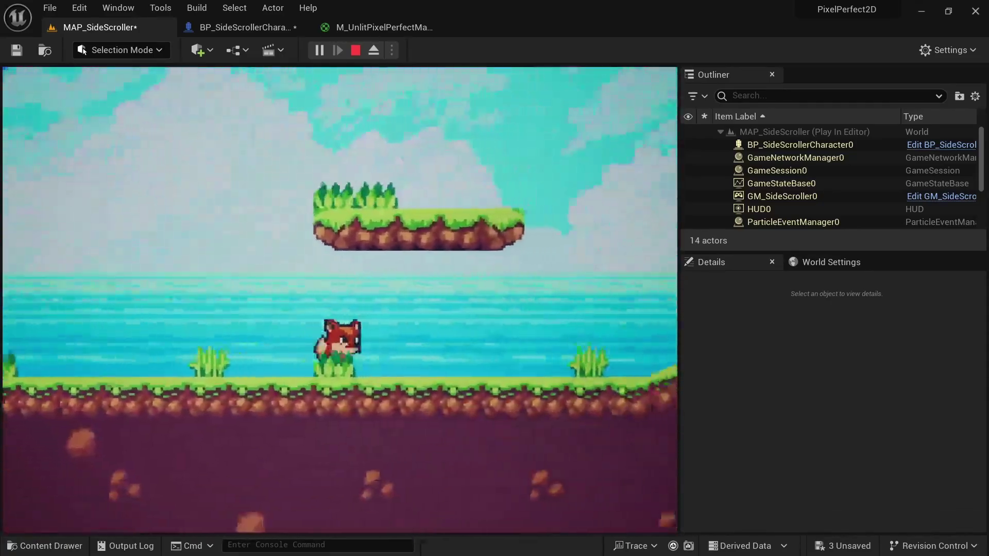
Step: Jump and run the fox around the floating platform and slope to check pixel snapping in motion, and end the play-test
key(space)
key(a)
key(space)
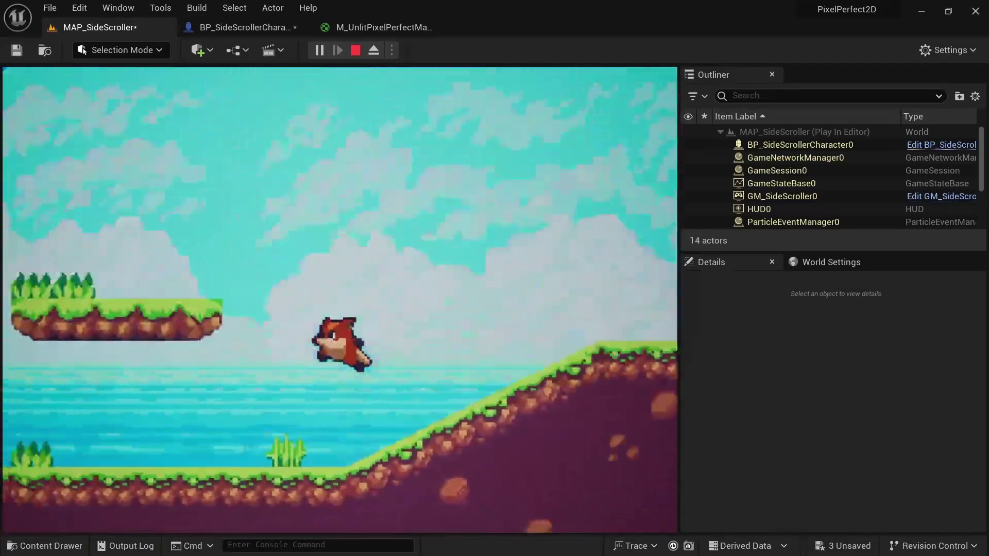
key(d)
key(a)
key(d)
key(Escape)
right_drag(508, 181, 577, 186)
click(508, 180)
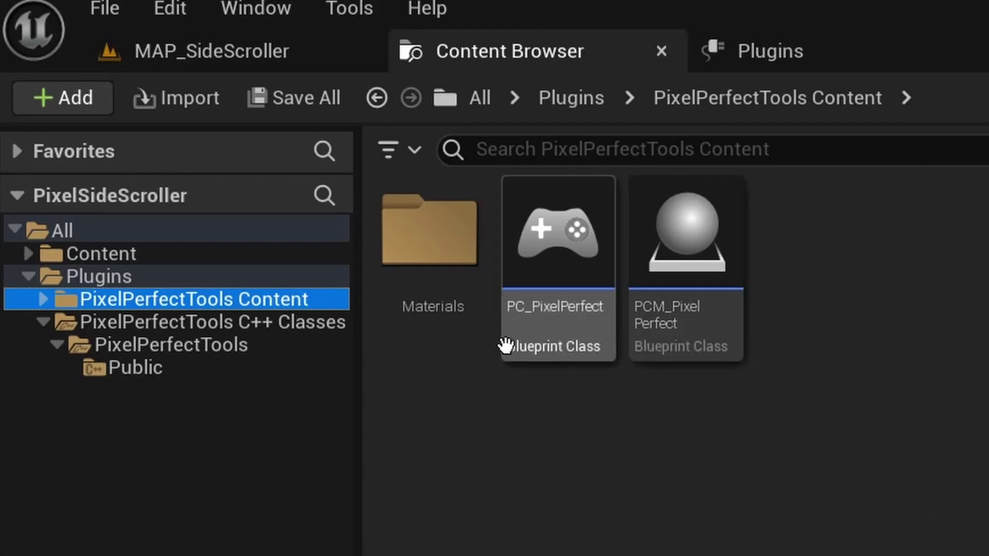
Step: Browse the PixelPerfectTools plugin's SideView and TopDownView material folders to examine the material and material instance in each
click(413, 304)
double_click(414, 305)
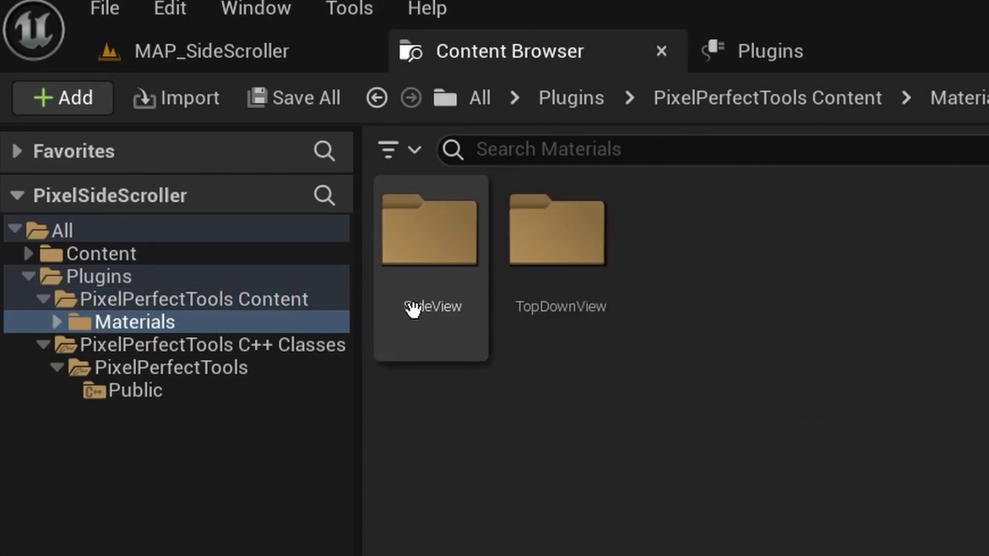
double_click(424, 323)
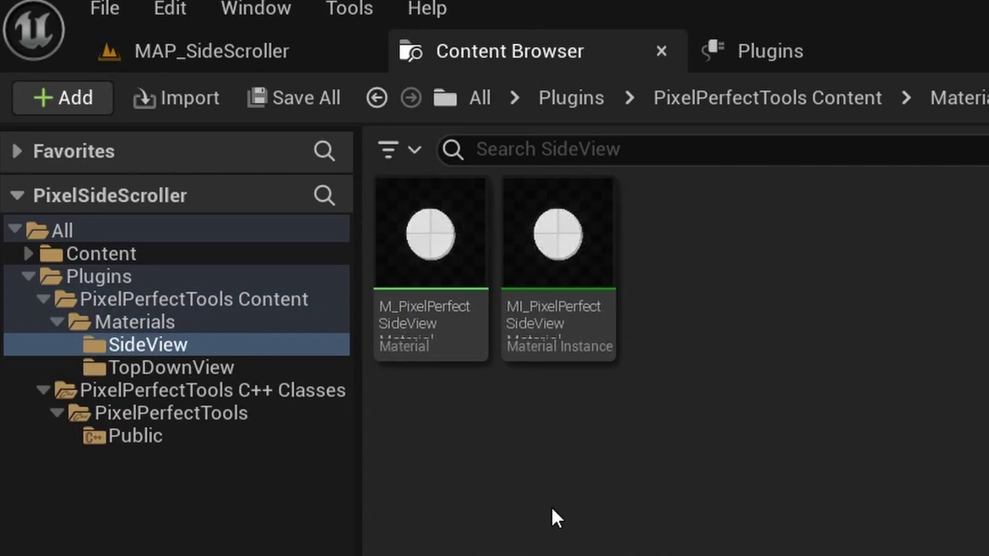
key(alt+Left)
click(555, 334)
double_click(555, 334)
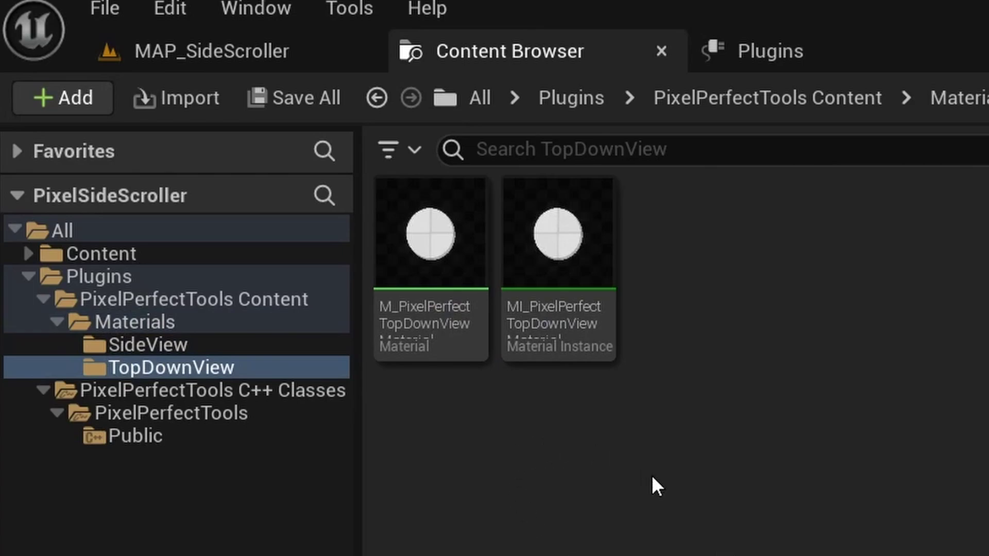
key(alt+Left)
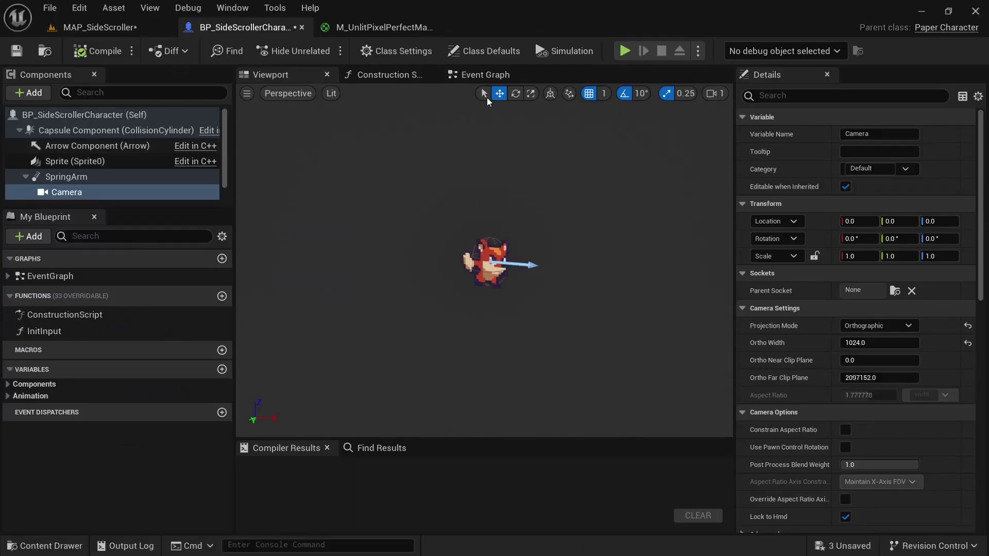
Step: Examine the every-frame update chain in BP_SideScrollerCharacter's Event Graph up to the Set Controller Rotation node
click(482, 75)
scroll(411, 217, down, 4)
right_drag(421, 164, 415, 262)
scroll(402, 255, up, 7)
click(310, 143)
right_drag(425, 162, 406, 218)
click(412, 199)
right_drag(487, 220, 350, 201)
click(459, 187)
right_drag(536, 206, 380, 210)
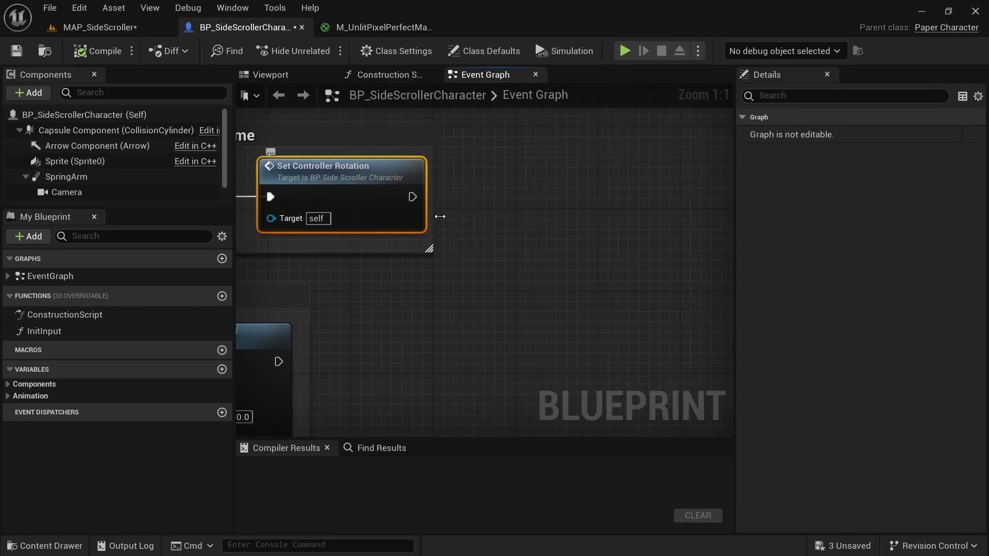
right_drag(478, 219, 409, 219)
right_drag(409, 219, 374, 217)
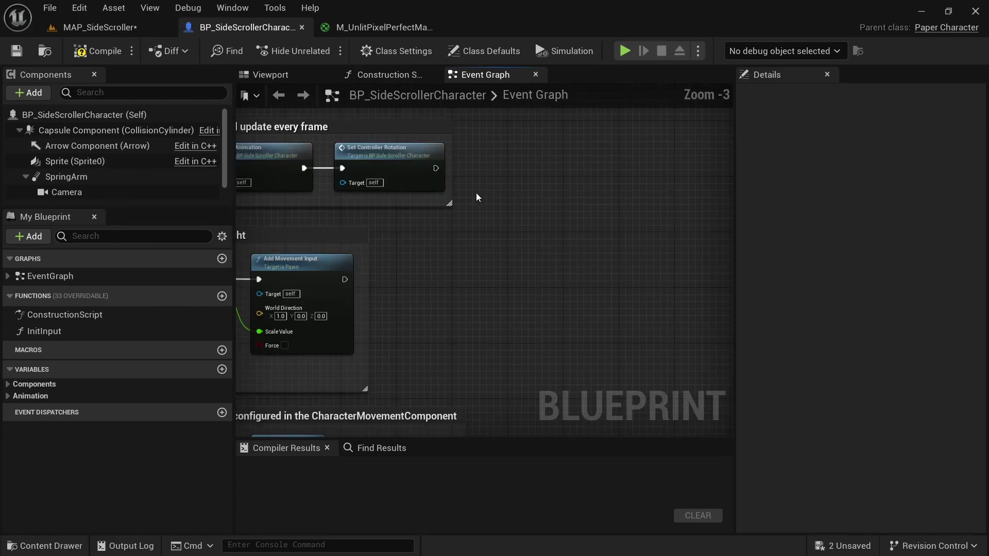
Step: Add a Get Actor Location node after Set Controller Rotation and split its Return Value into X, Y and Z
right_drag(493, 178, 350, 201)
right_click(350, 200)
text(get actor location)
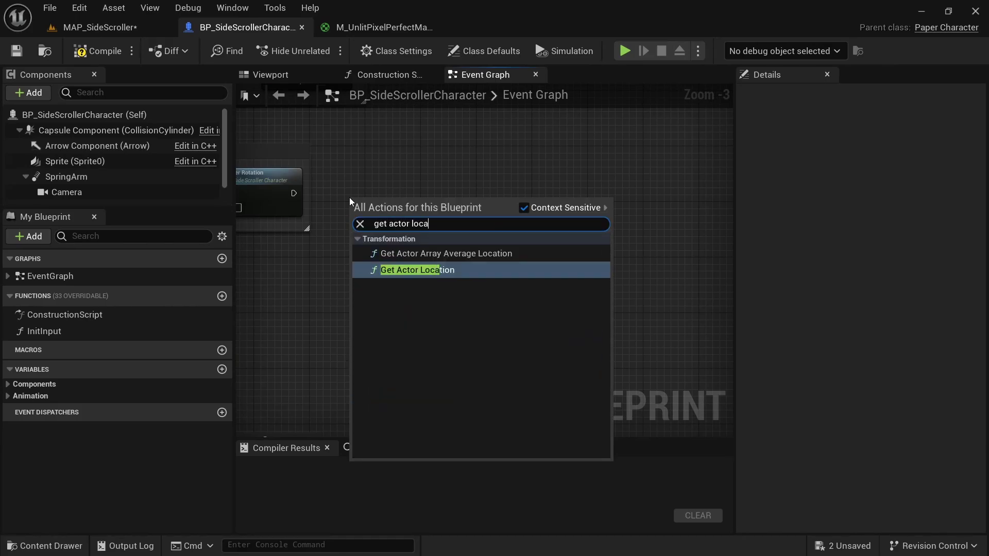
key(Return)
scroll(384, 215, up, 3)
drag(383, 214, 373, 194)
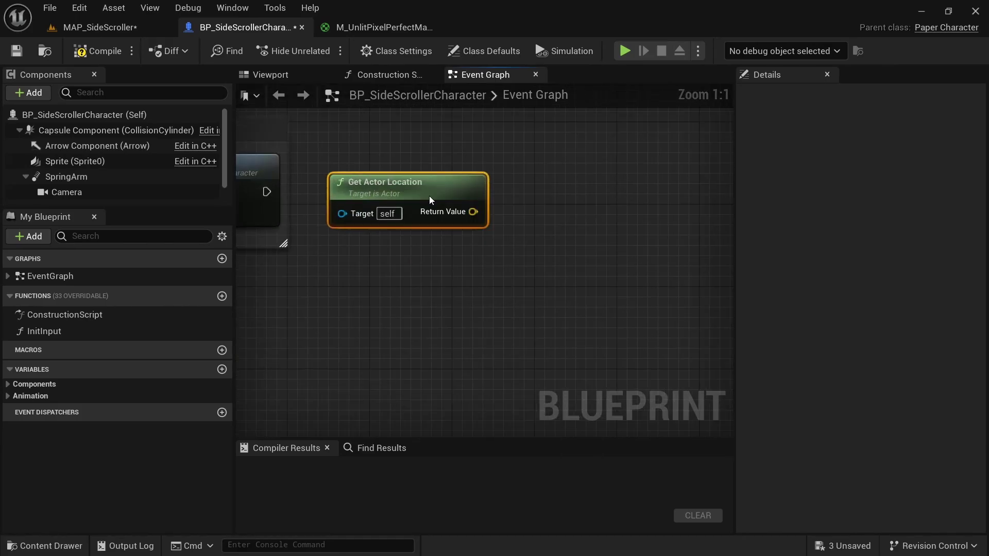
right_click(474, 220)
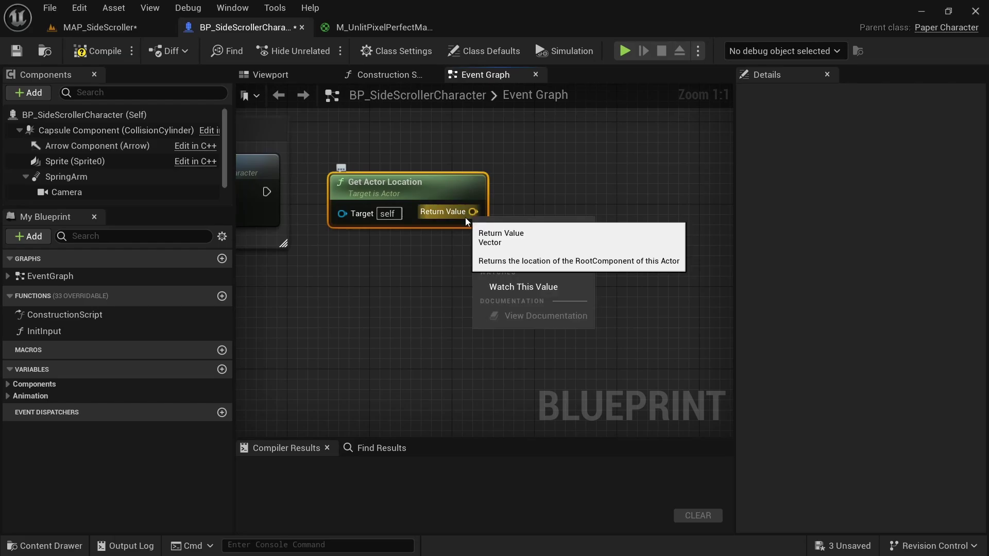
click(560, 259)
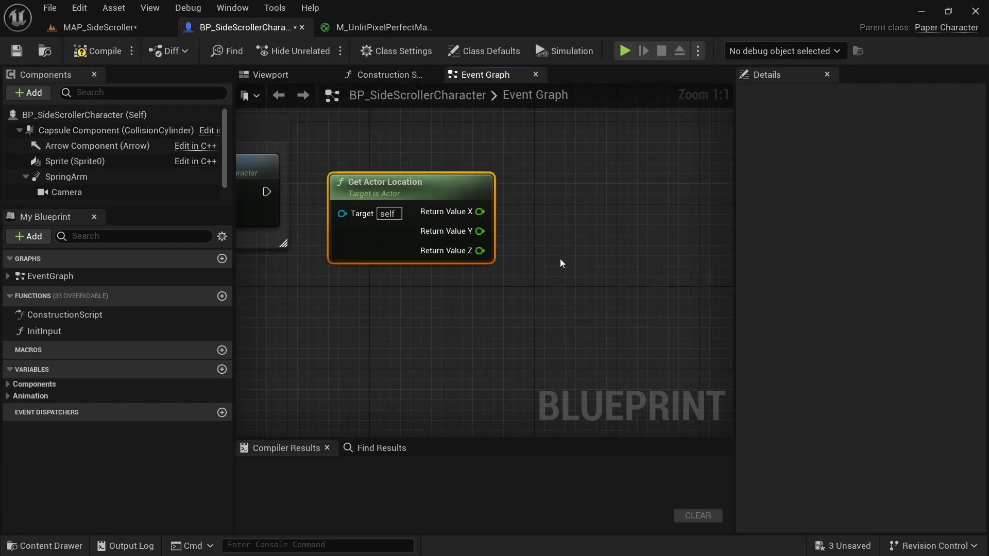
drag(480, 212, 576, 178)
drag(535, 226, 535, 227)
drag(480, 251, 590, 260)
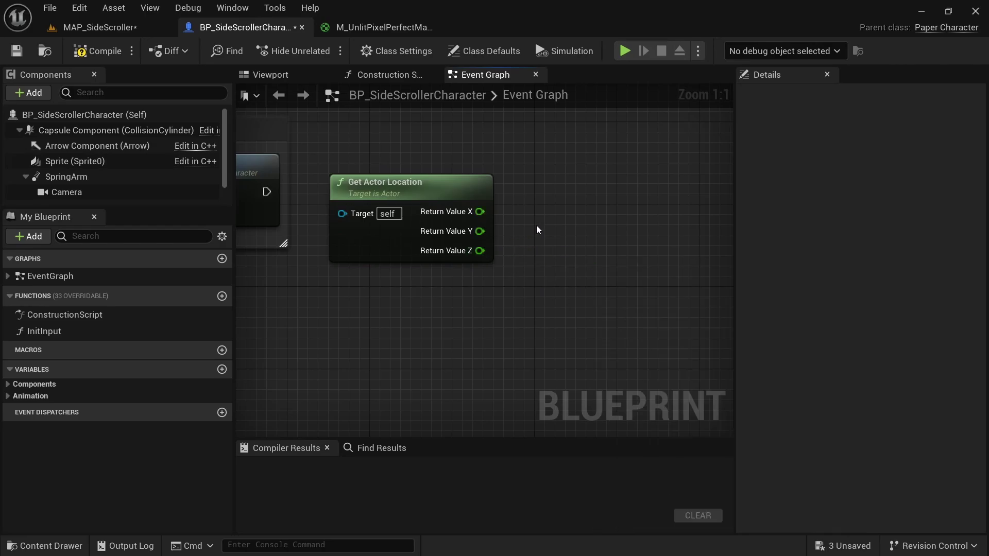
drag(479, 211, 581, 184)
drag(479, 231, 484, 304)
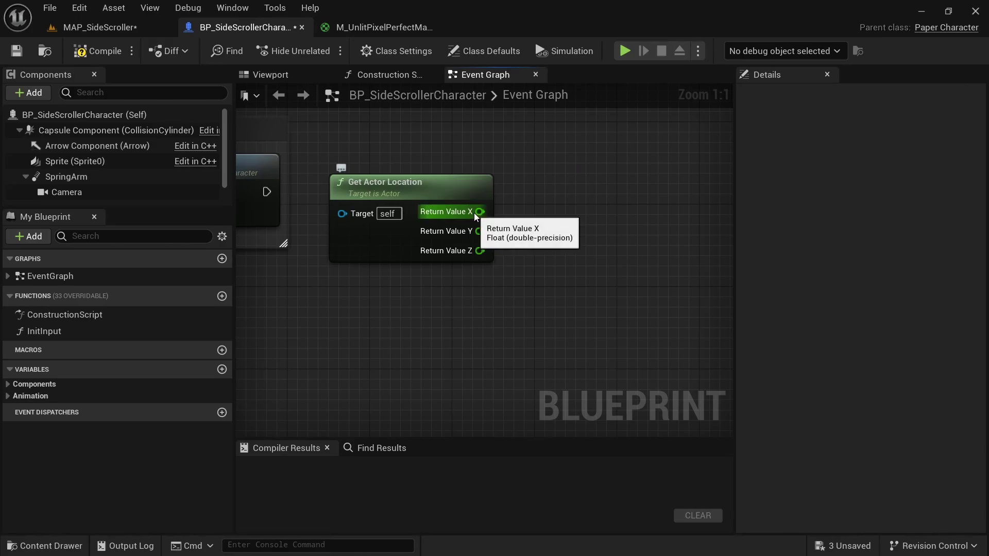
Step: Add a Snap To Grid (Float) node fed by the actor location's Return Value X and place it beside Get Actor Location
drag(479, 212, 572, 194)
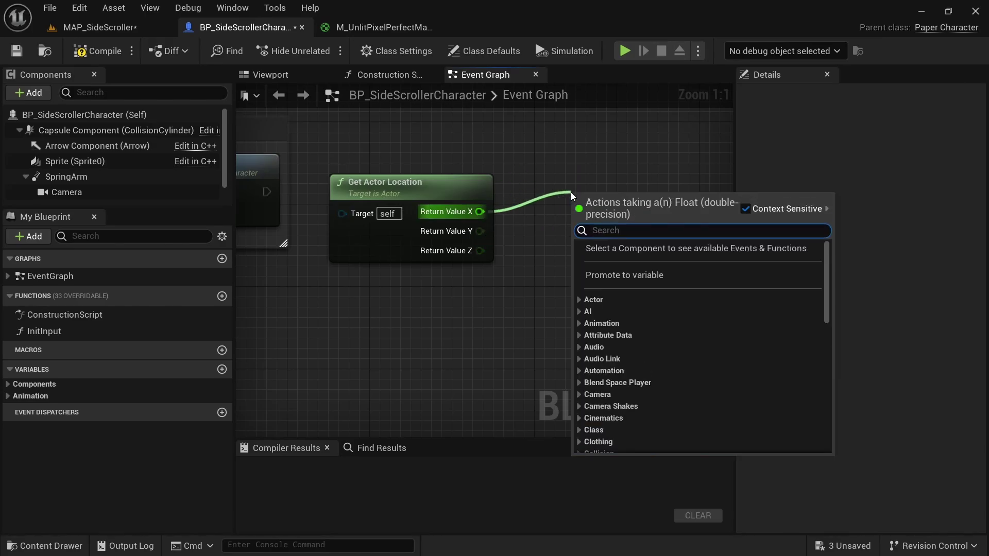
text(snap to gri)
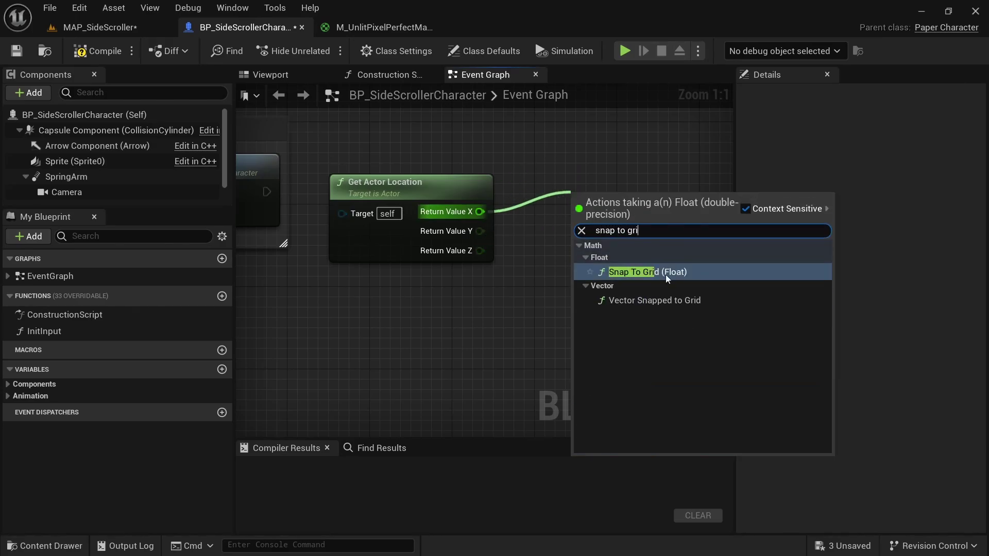
click(667, 276)
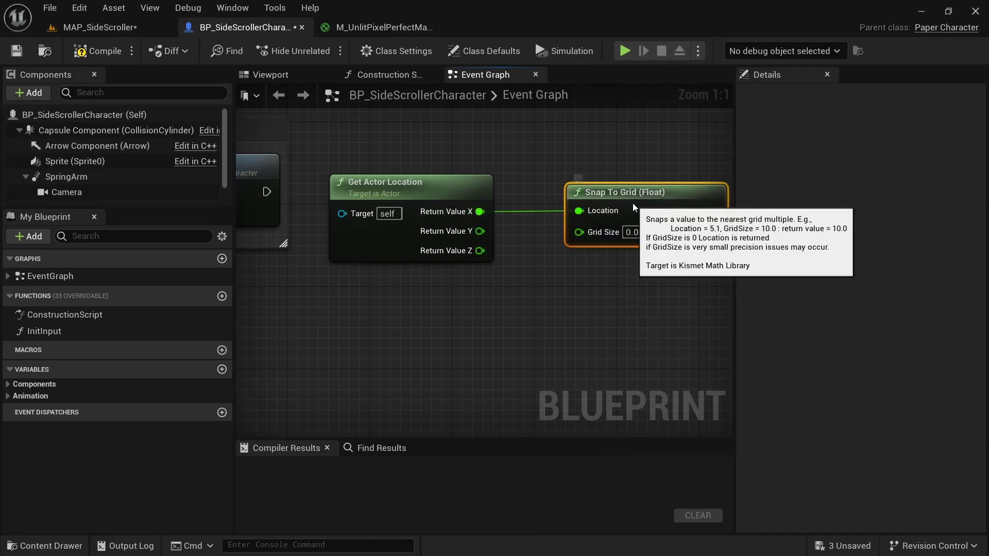
drag(650, 211, 630, 191)
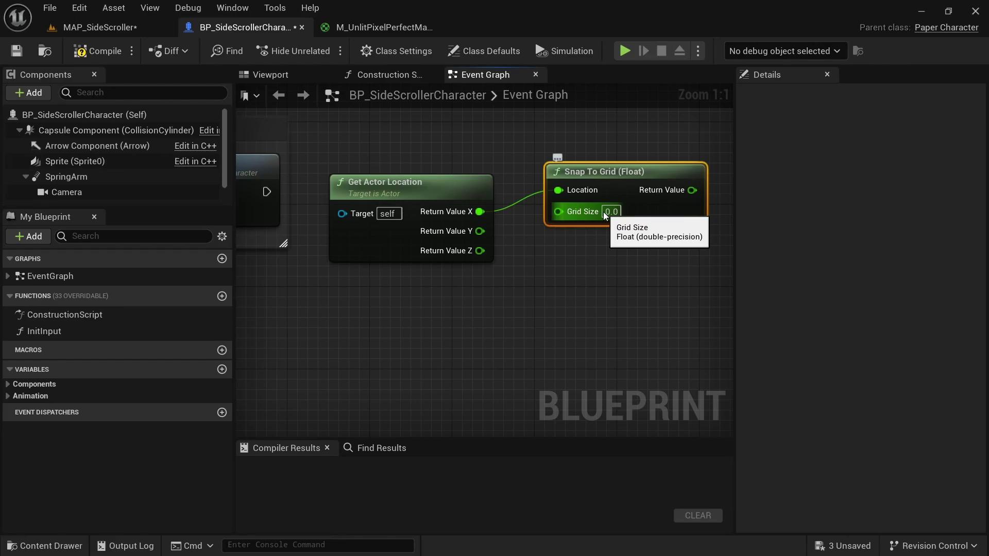
Step: Comment the Snap To Grid node with "1 / pixel per unit 0.25" and set its Grid Size to 4.0
click(558, 158)
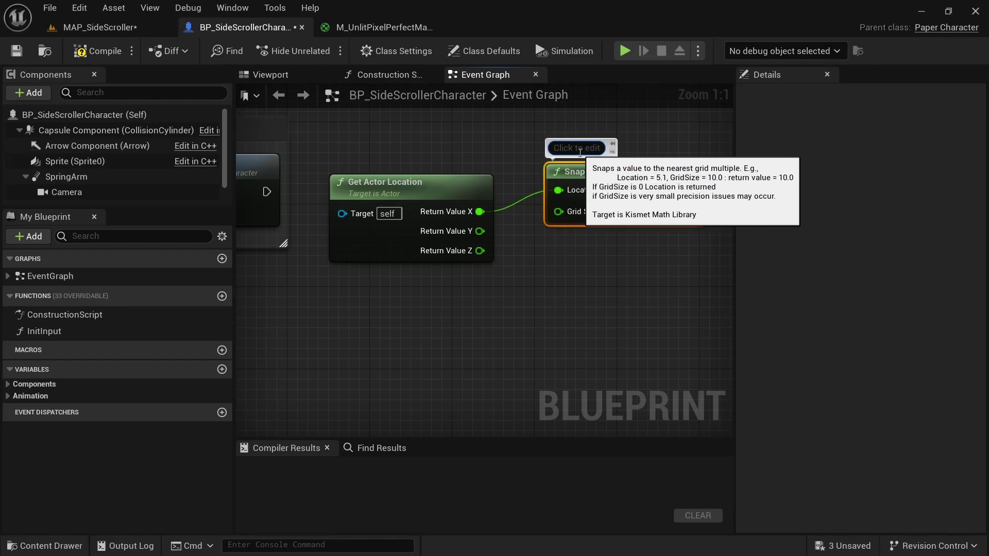
text(1 /)
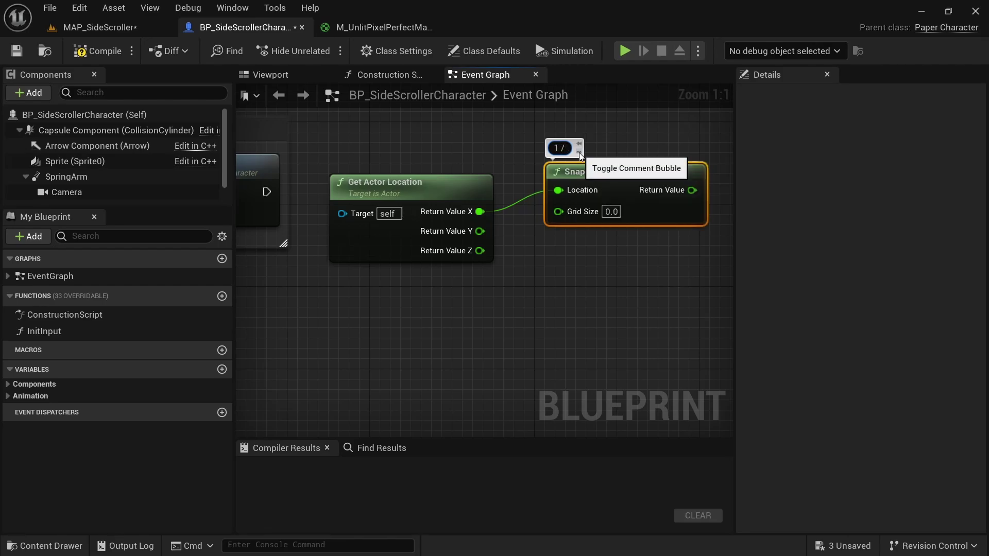
text( pixel per unit 0.25)
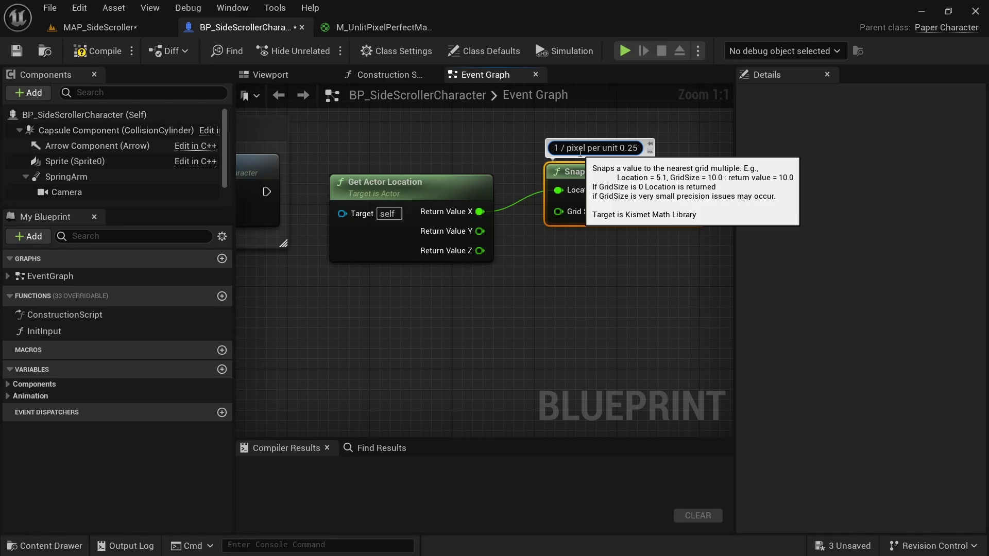
key(Return)
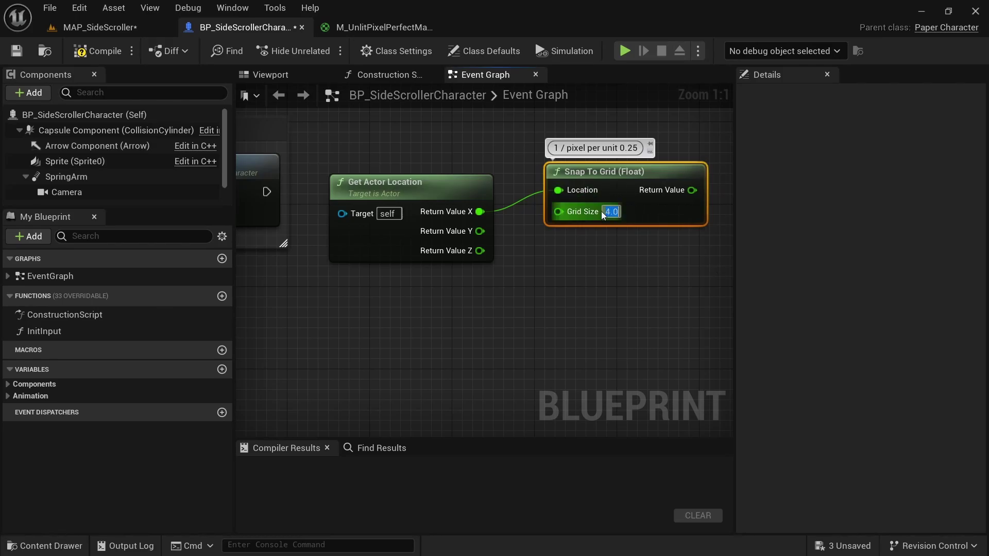
right_drag(605, 210, 493, 195)
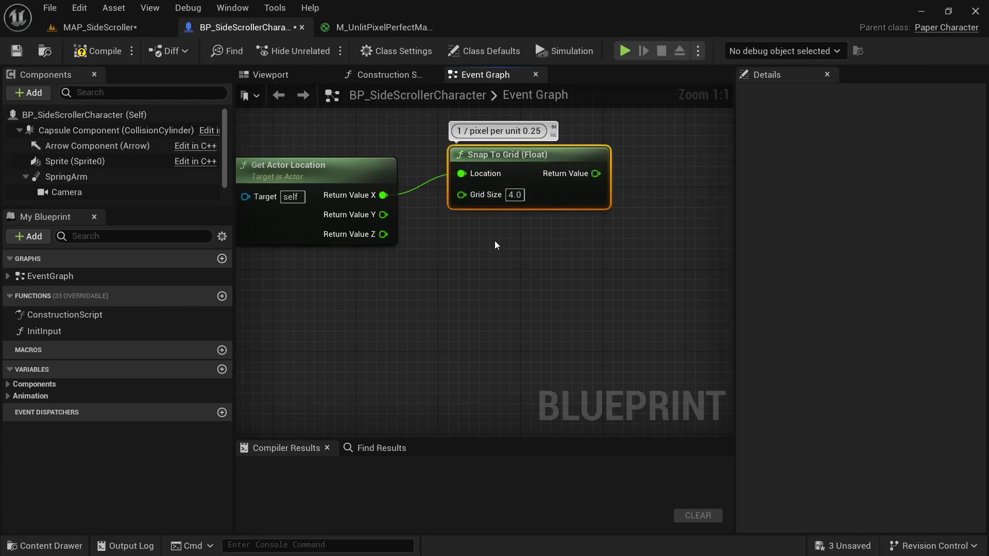
Step: Duplicate the Snap To Grid node and connect the actor location's Return Value Z to the copy's Location
key(ctrl+d)
drag(383, 234, 461, 258)
scroll(628, 185, down, 1)
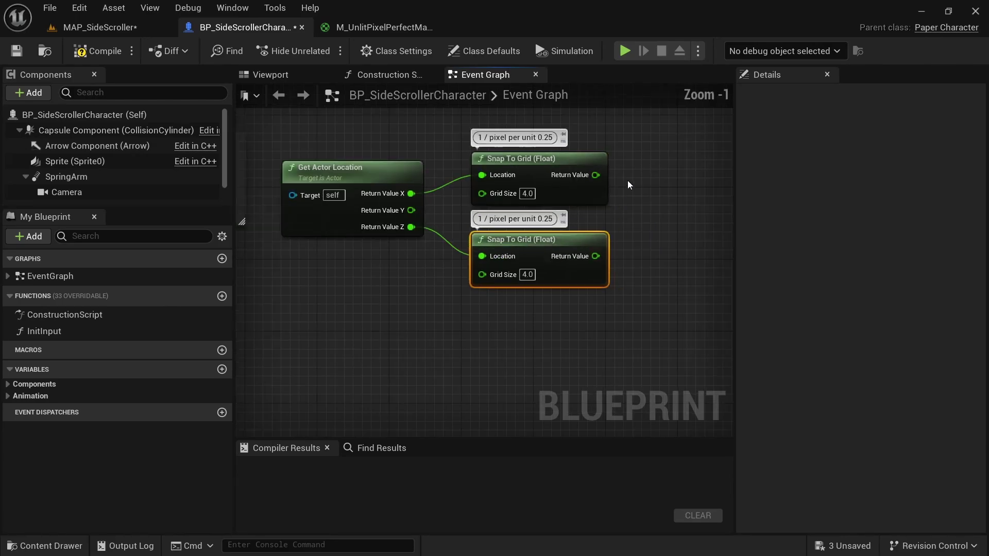
Step: Add a SpringArm reference above the snap nodes and create a Set World Location node targeting it
scroll(628, 185, down, 1)
right_drag(628, 185, 552, 223)
right_drag(459, 179, 521, 167)
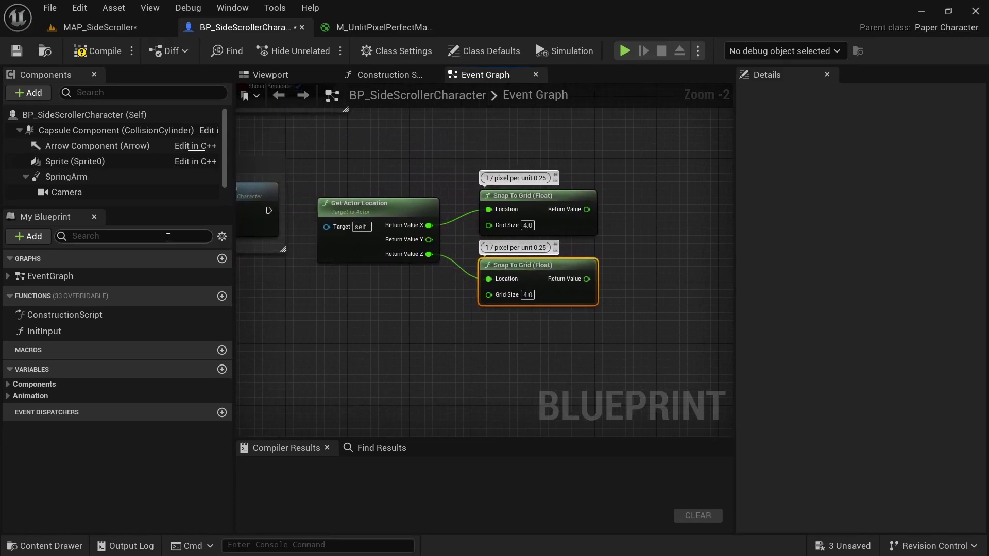
drag(66, 177, 572, 140)
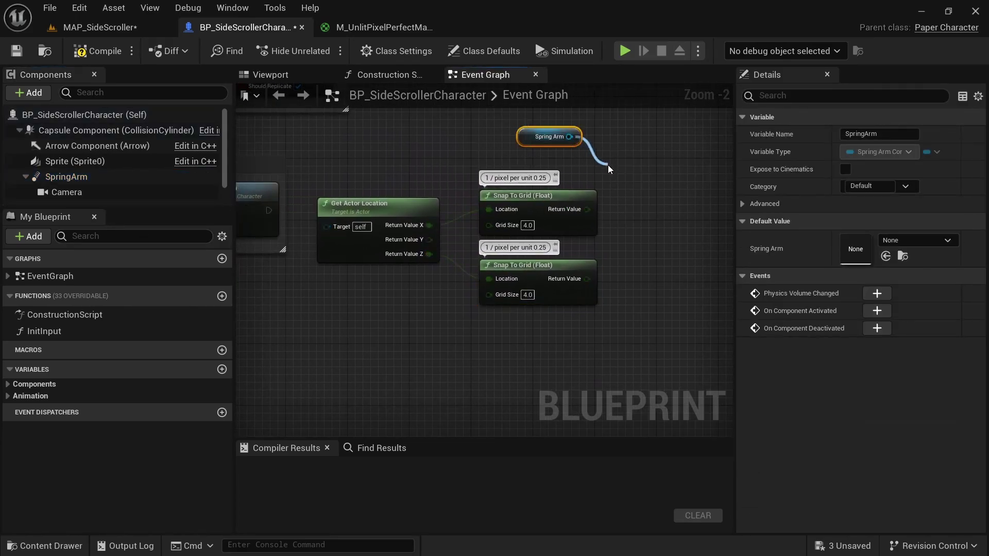
drag(609, 169, 609, 169)
text(set world loc)
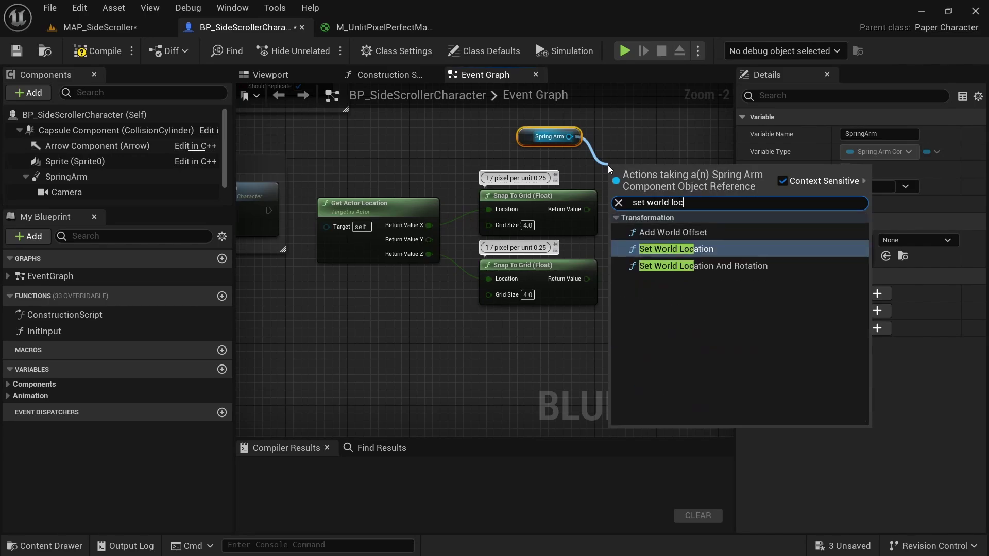
key(Return)
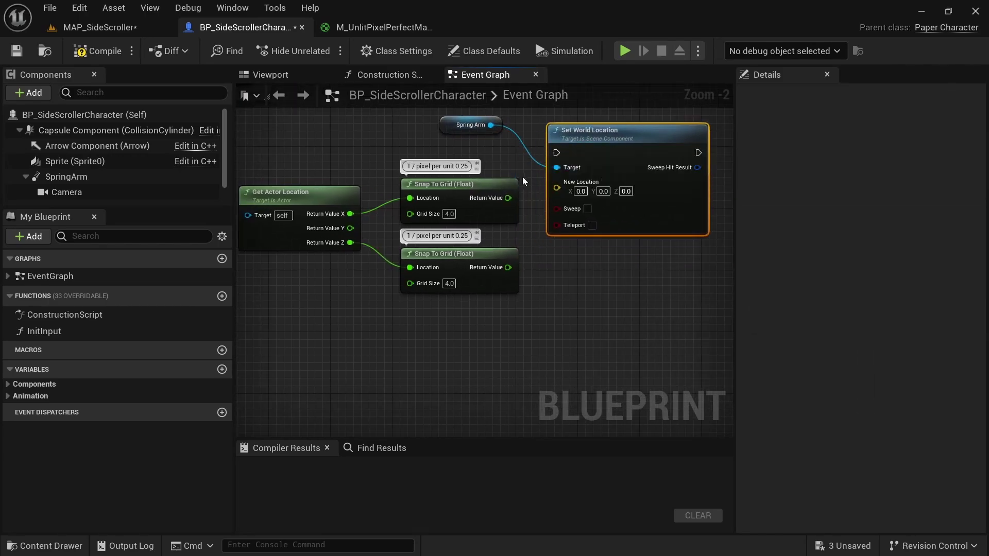
Step: Connect Set Controller Rotation's execution output to Set World Location and reposition the new group of nodes
scroll(522, 181, down, 1)
right_drag(522, 182, 621, 148)
drag(322, 163, 654, 121)
scroll(478, 166, down, 2)
drag(633, 261, 633, 258)
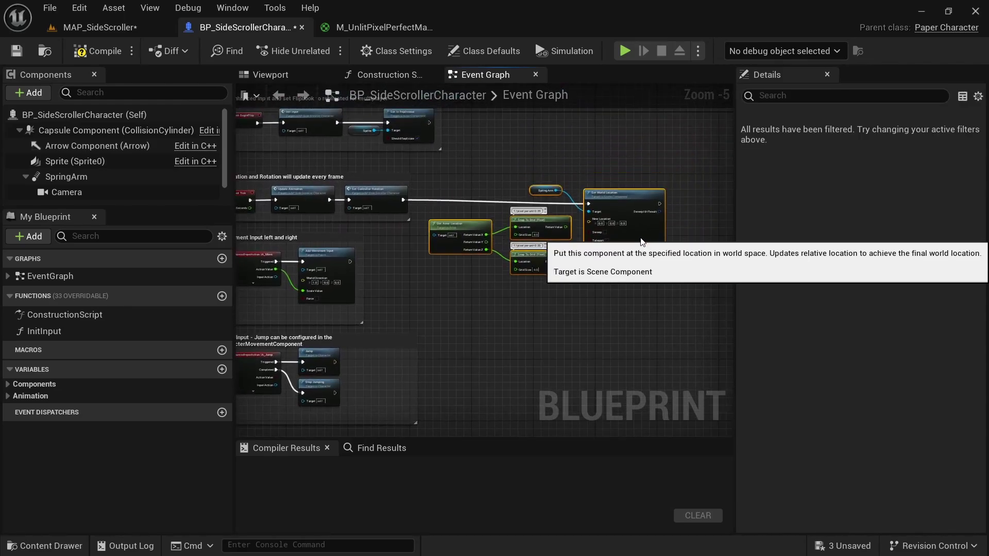
Step: Split Set World Location's New Location, wire the two snapped values into X and Z, and move the Spring Arm node closer
scroll(453, 191, up, 5)
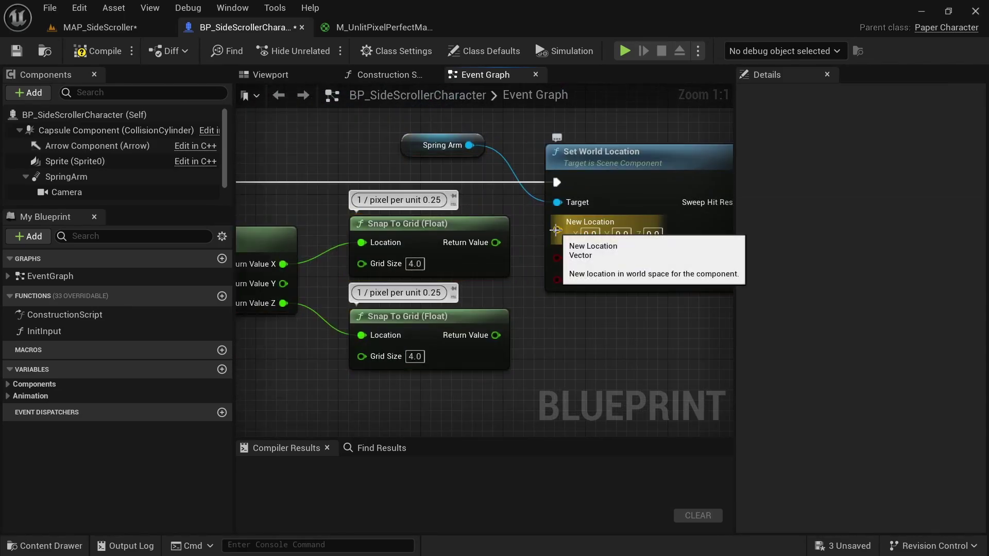
right_click(558, 230)
click(607, 272)
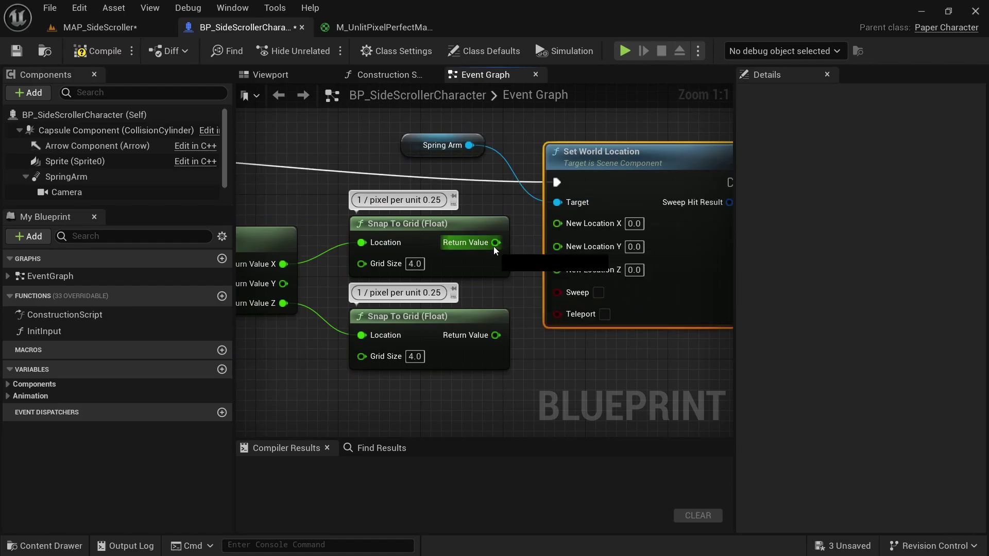
drag(496, 242, 560, 224)
drag(496, 335, 557, 266)
drag(469, 145, 485, 203)
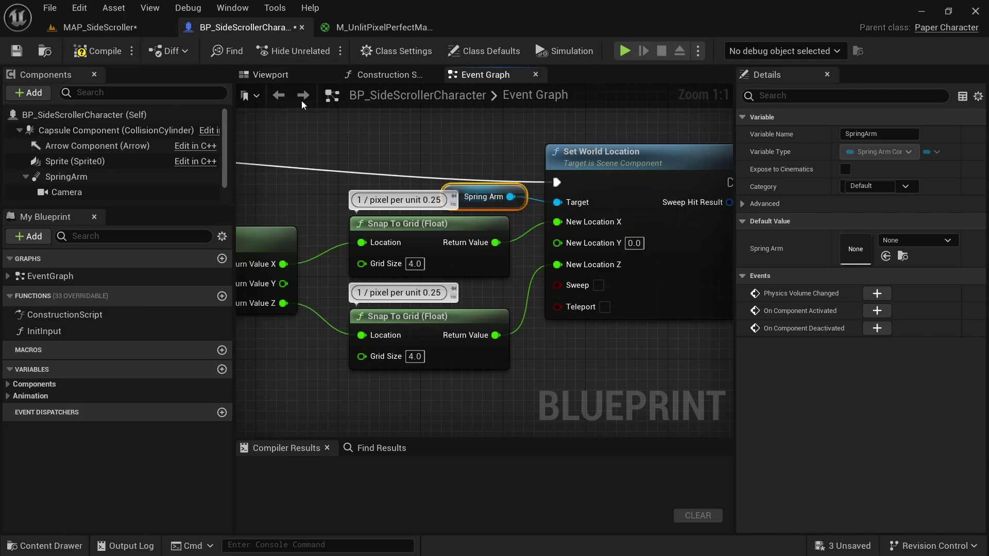
Step: Set the SpringArm component's location type to World
click(86, 178)
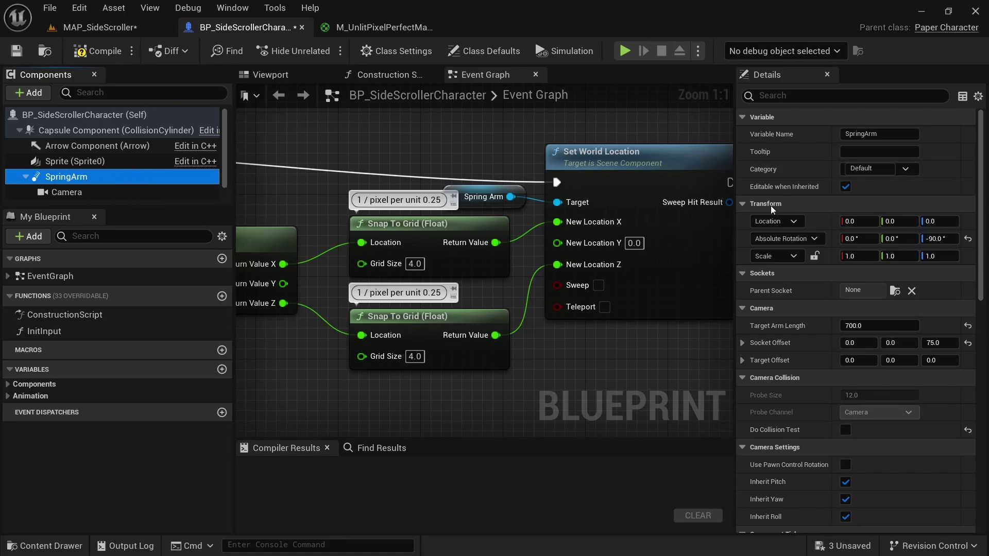
click(792, 223)
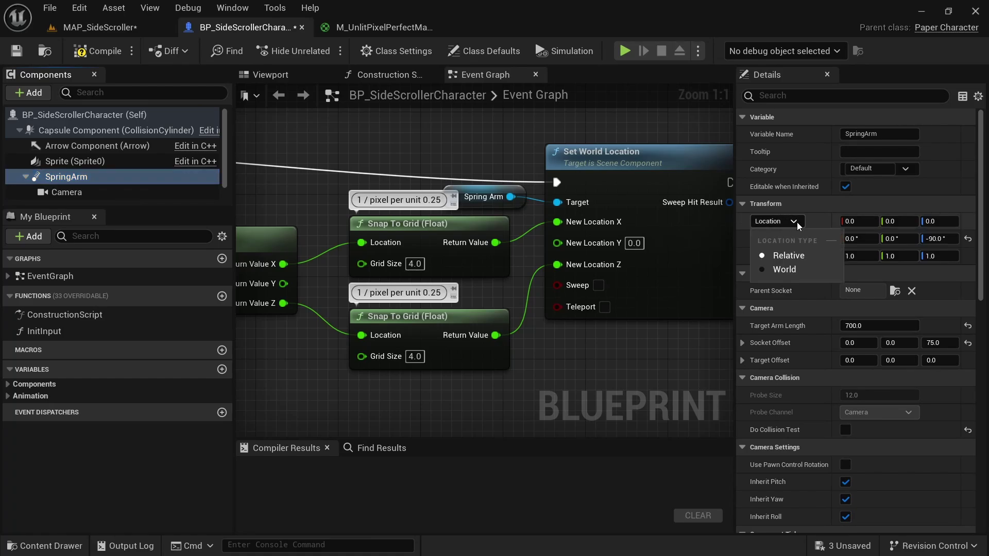
click(796, 270)
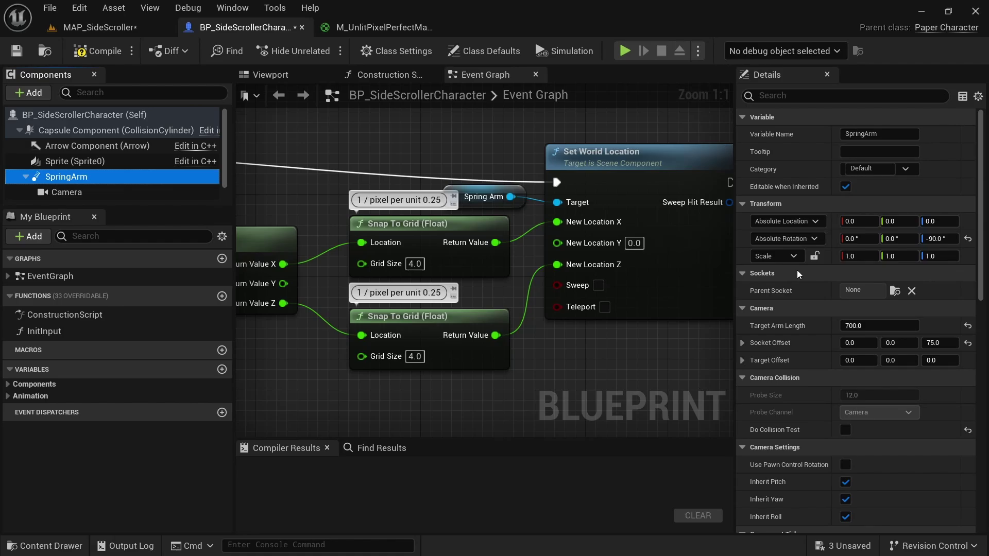
Step: Play-test the side-scroller level, running the fox both ways and jumping to check the spring arm's grid snapping, and end the session
drag(288, 150, 606, 308)
scroll(395, 212, down, 2)
right_drag(395, 212, 434, 208)
key(alt+p)
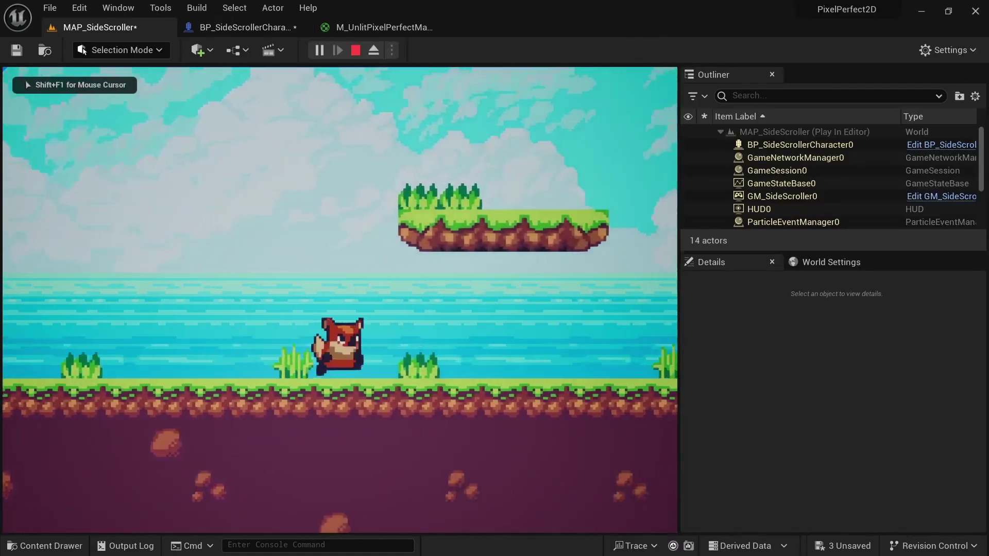
key(space)
key(a)
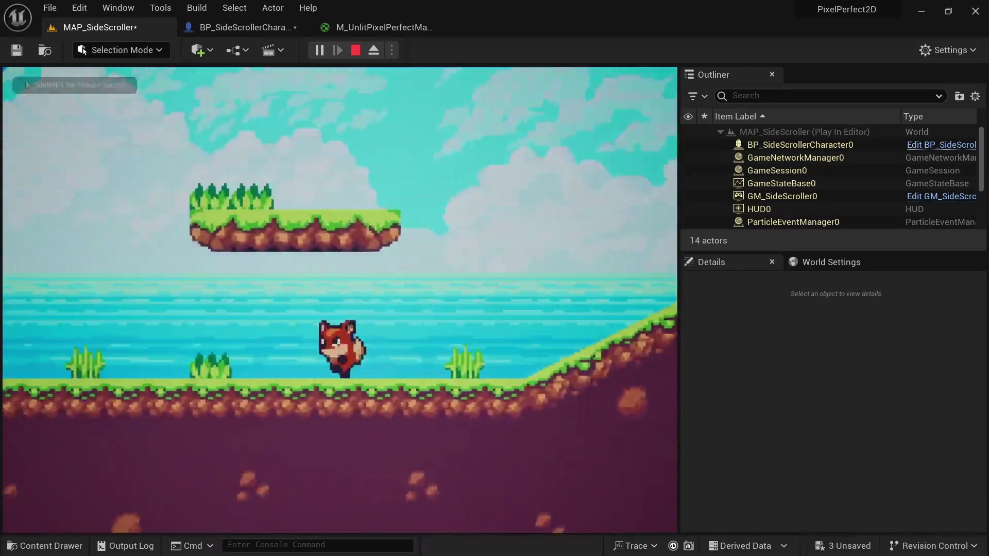
key(d)
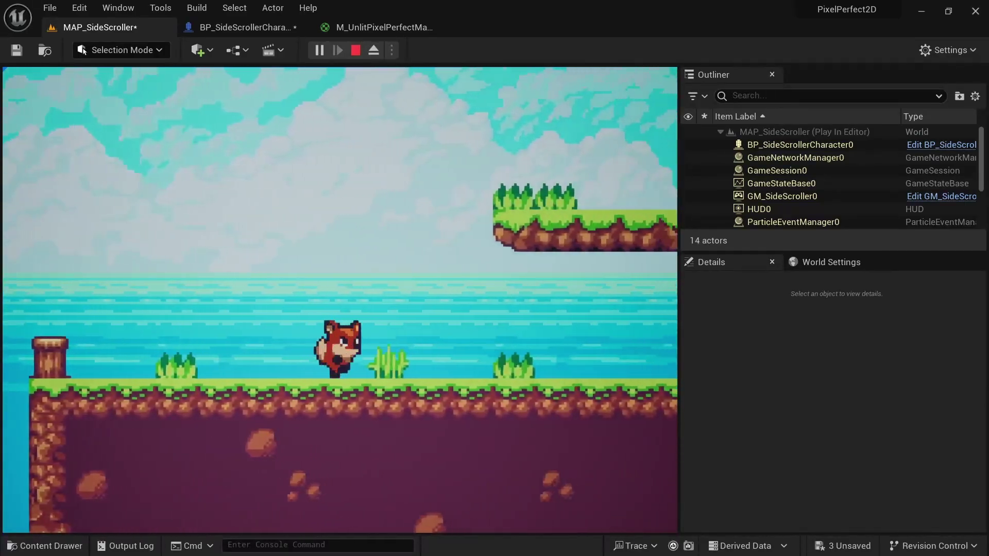
key(space)
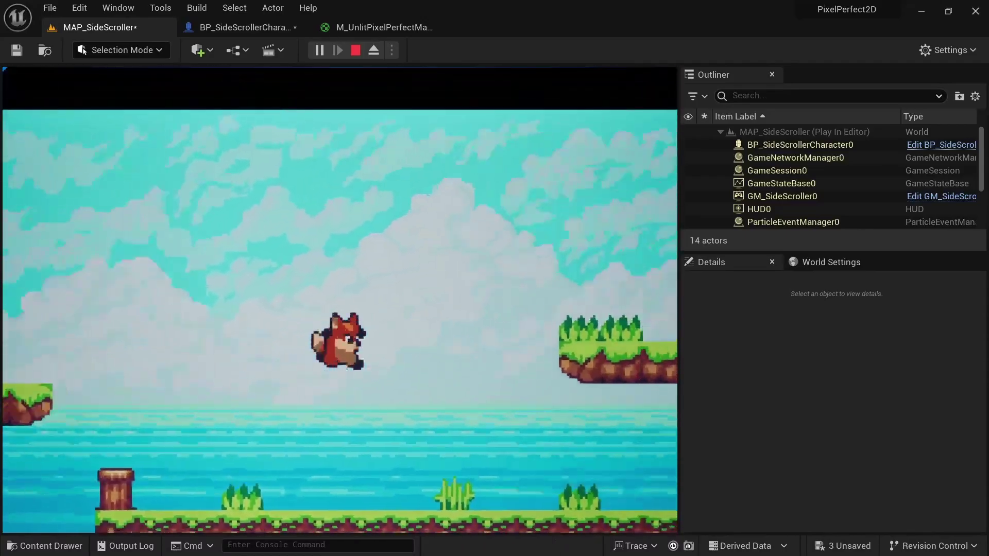
key(space)
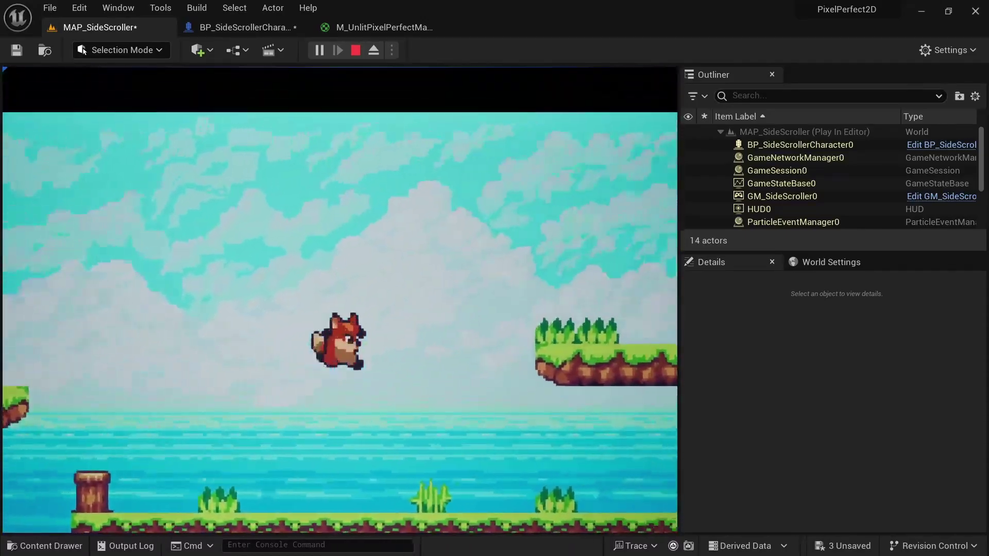
key(space)
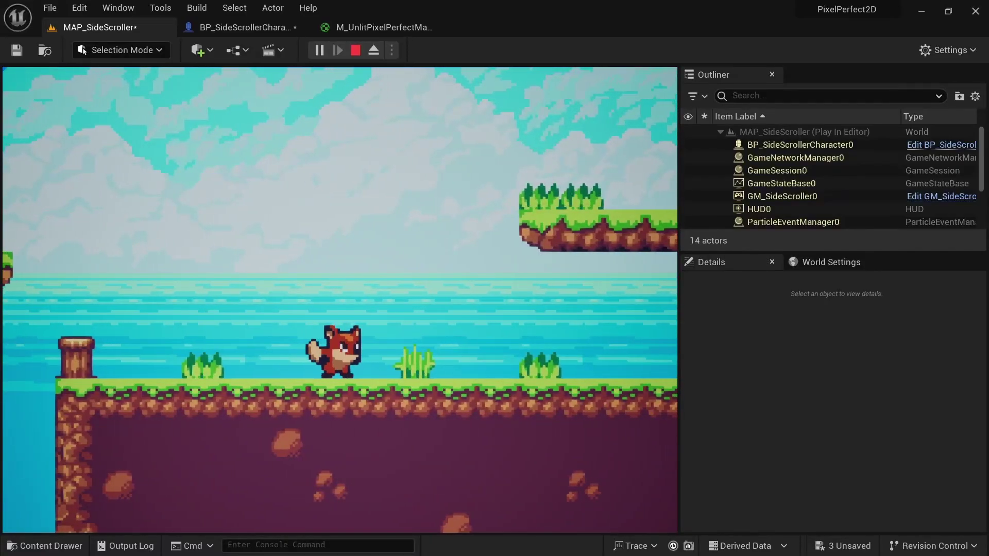
key(Escape)
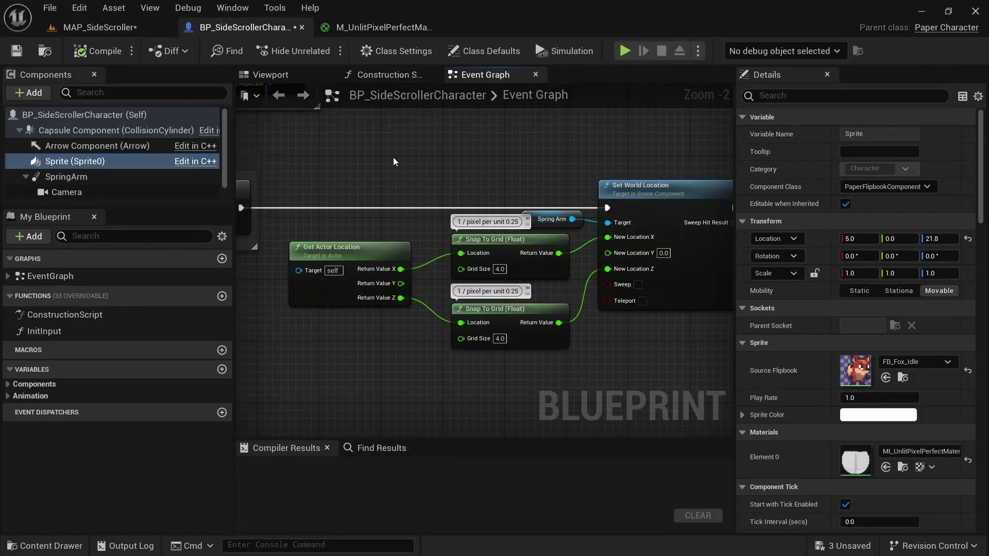
Step: Set the character's Sprite component location to 0 on X and 0 on Z
click(259, 76)
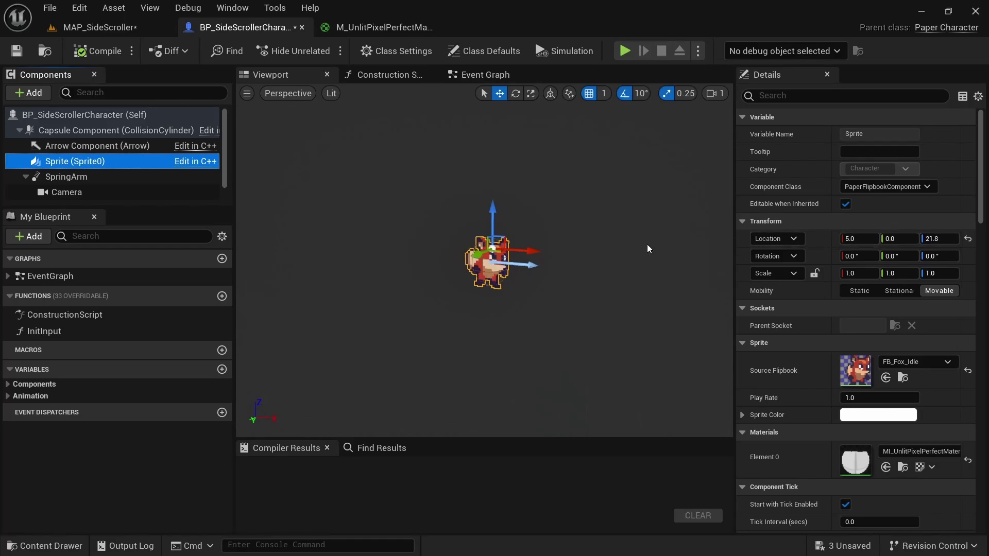
scroll(522, 238, up, 5)
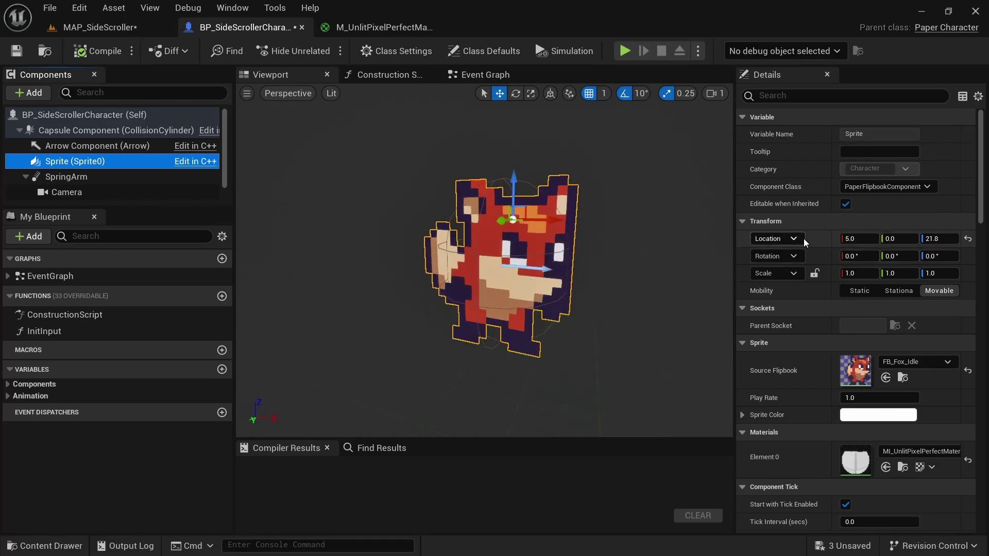
click(856, 242)
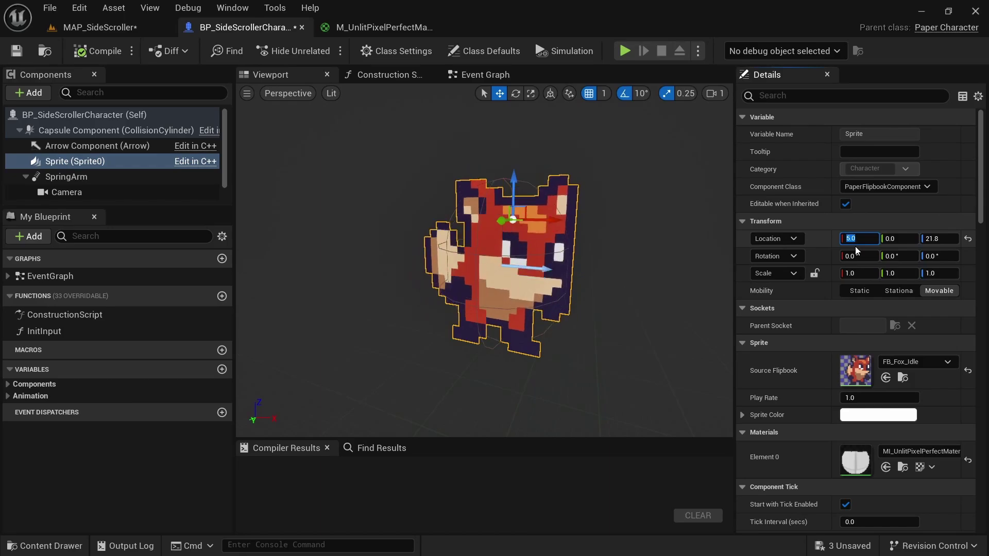
text(0)
key(Tab)
key(Tab)
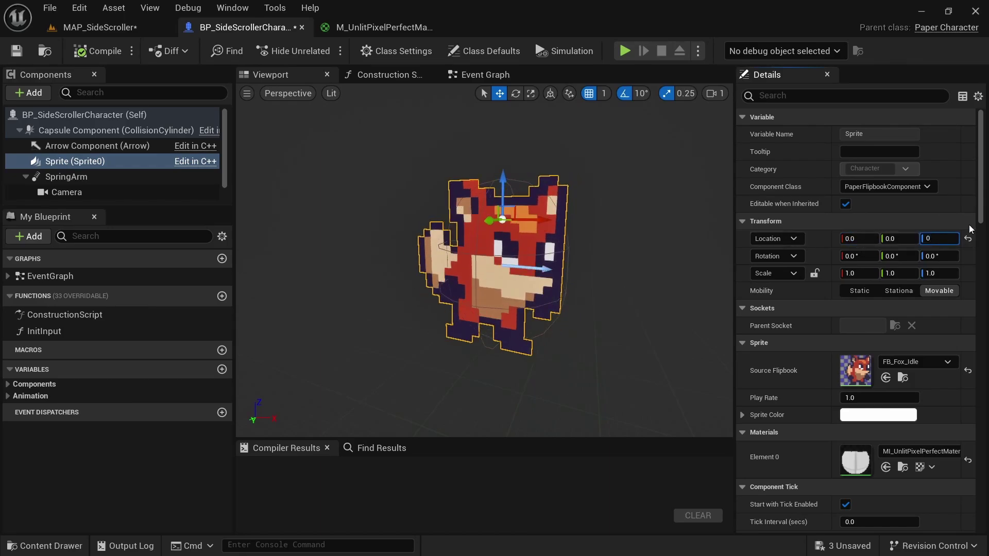
text(0)
key(Return)
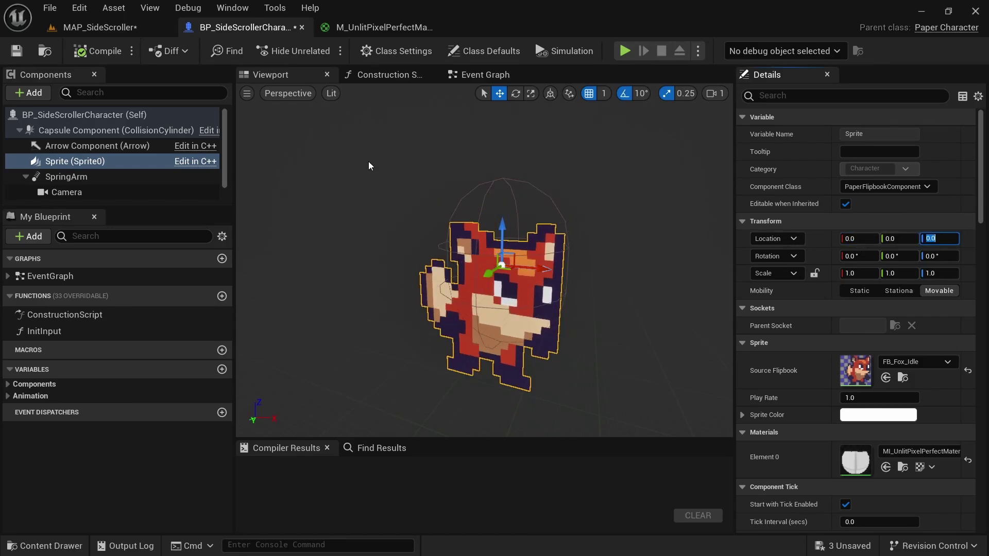
Step: Play-test the level with the sprite at zero location, running and jumping in both directions to check its height and pixel alignment
click(133, 29)
click(321, 50)
key(a)
key(d)
key(space)
key(space)
key(a)
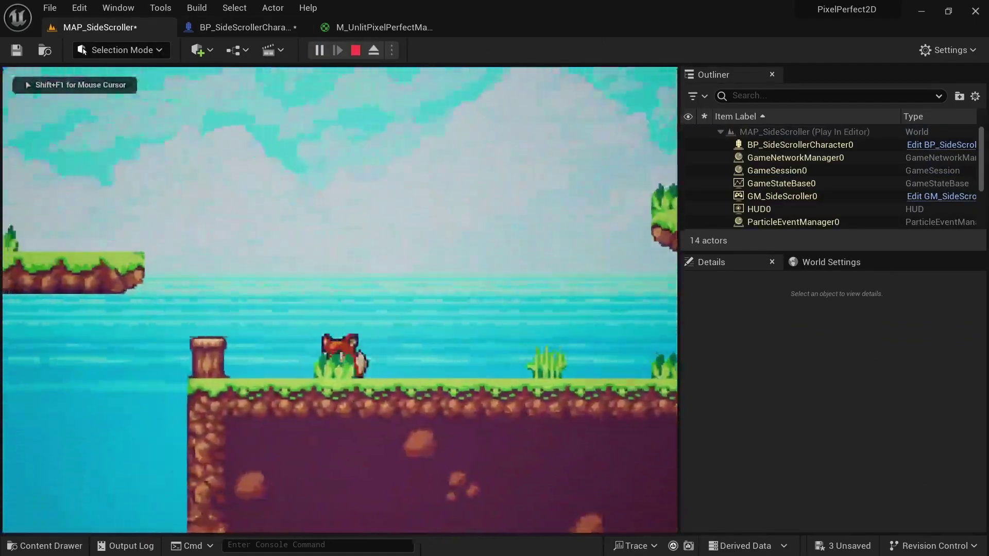
key(space)
key(d)
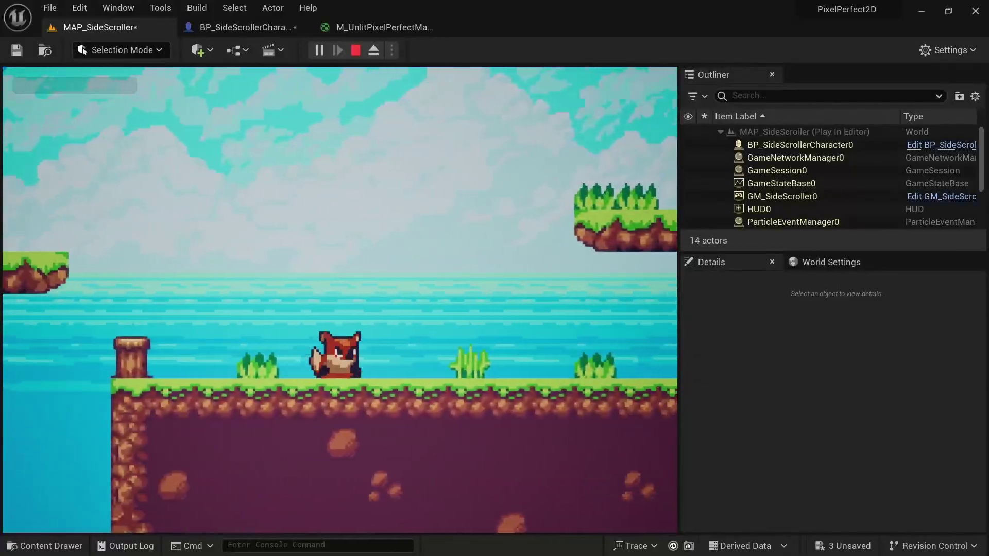
key(a)
key(space)
key(d)
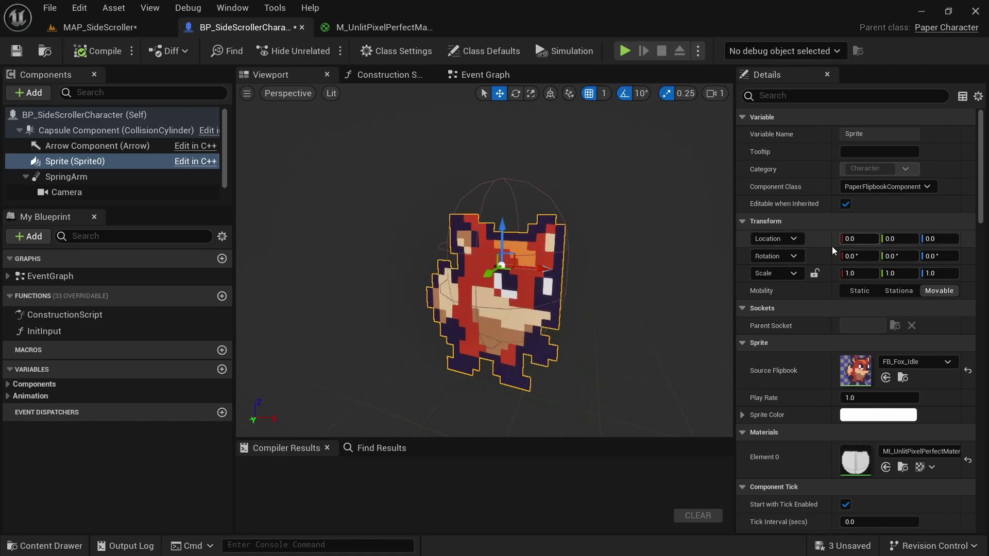
Step: Set the Sprite component's location to 4 on X and 24 on Z, using multiples of the 4.0 snapping grid size
click(469, 77)
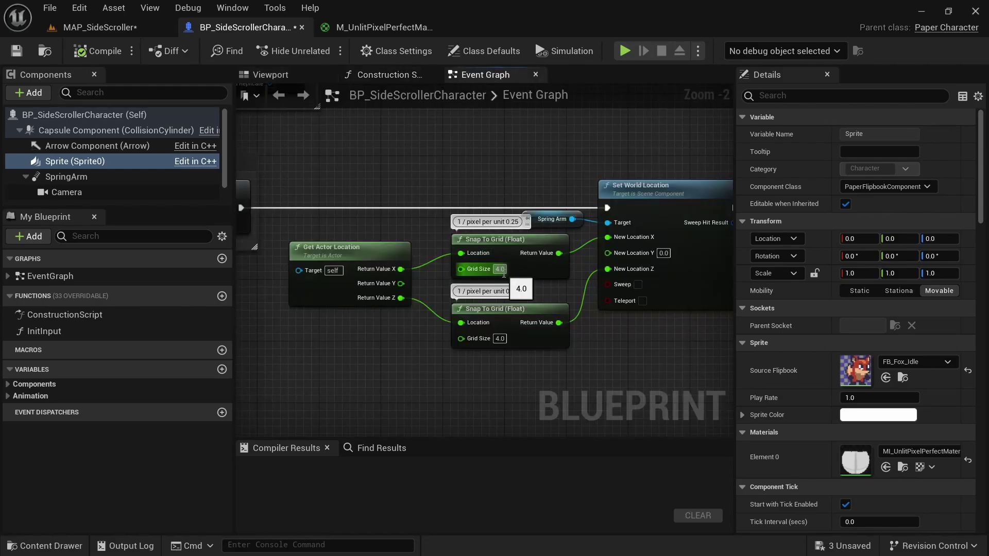
click(294, 79)
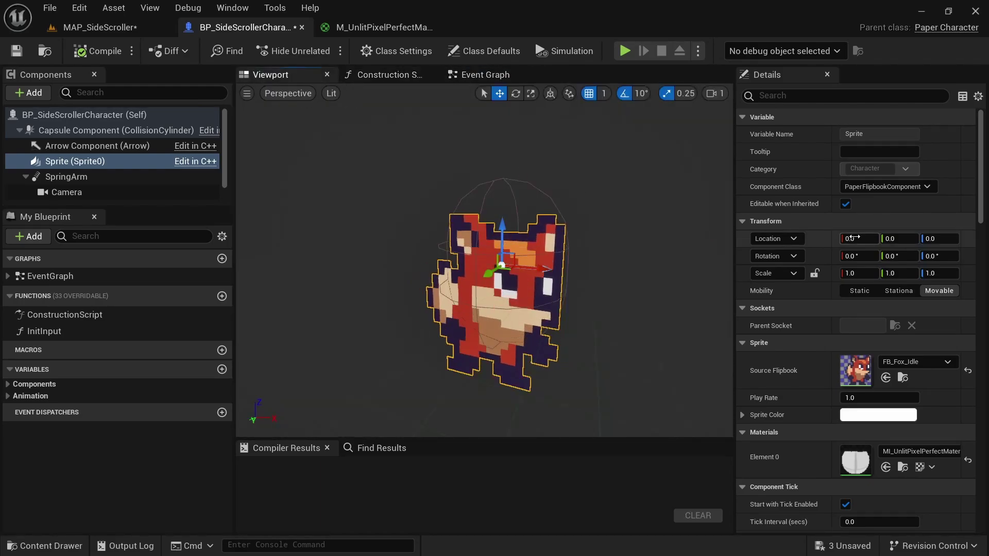
click(847, 238)
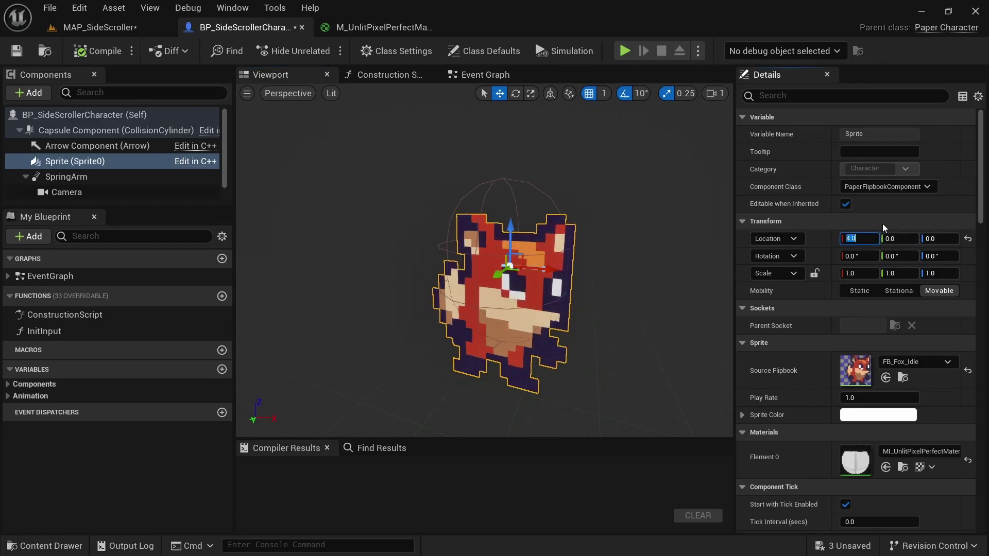
text(4)
key(Return)
click(940, 238)
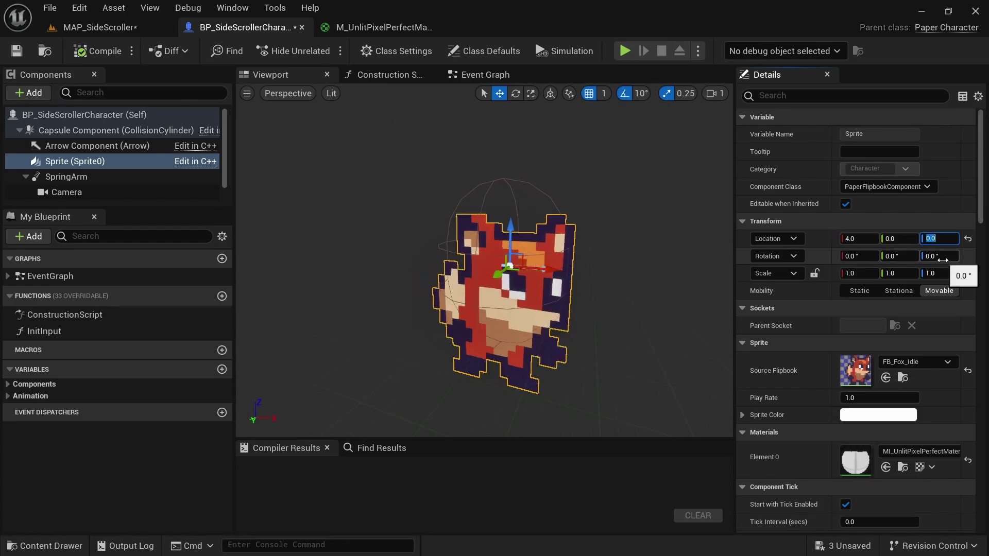
text(24)
key(Return)
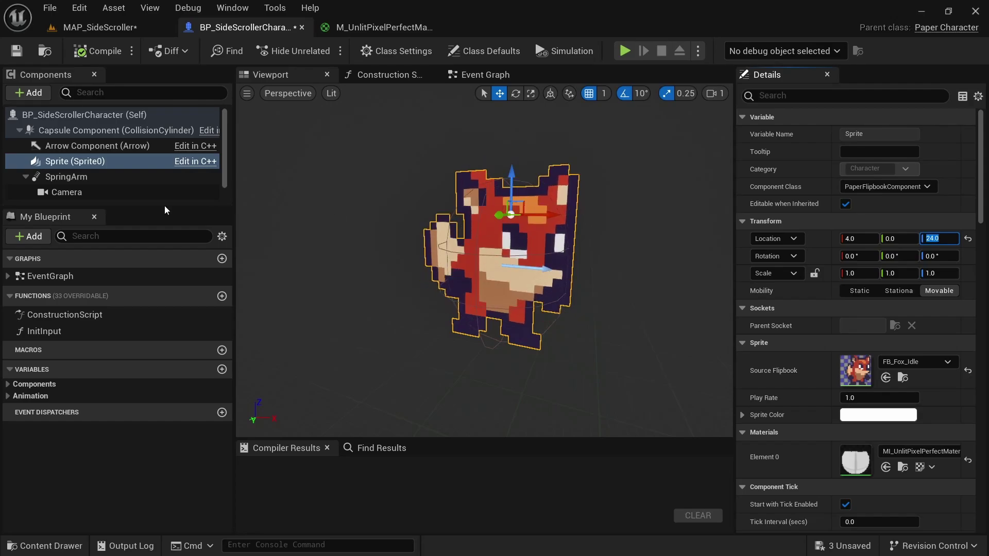
Step: Set the SpringArm component's Socket Offset Z to 76
click(70, 177)
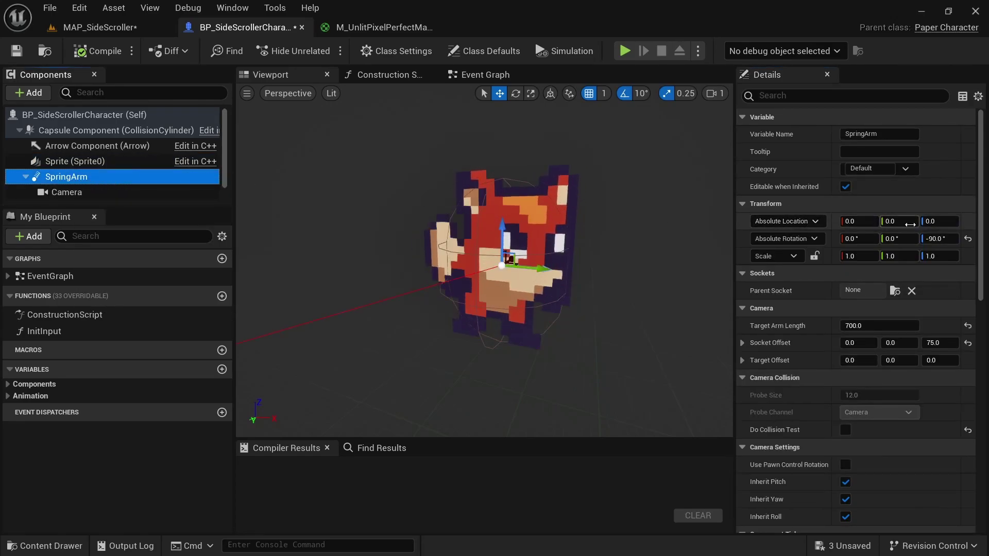
click(937, 343)
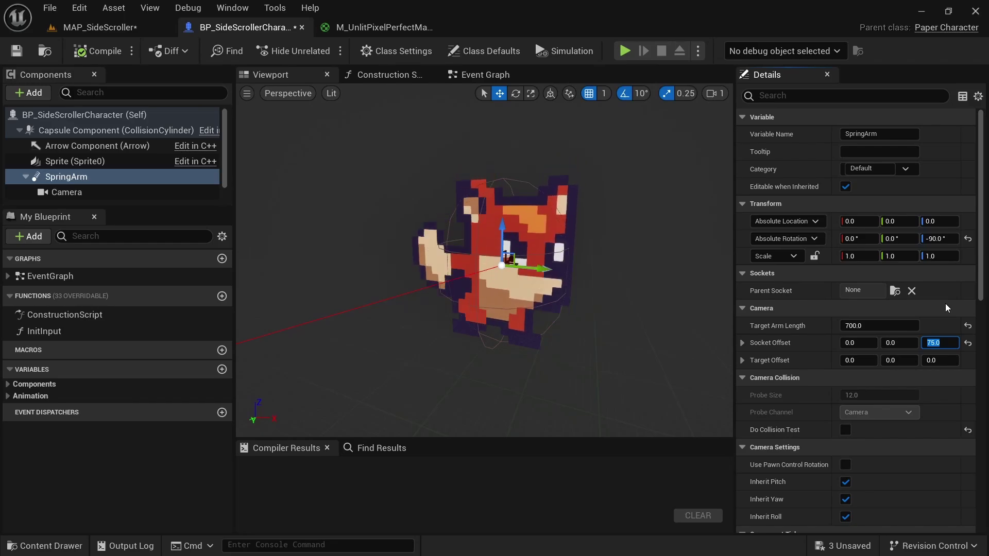
text(76)
key(Return)
right_drag(484, 286, 499, 229)
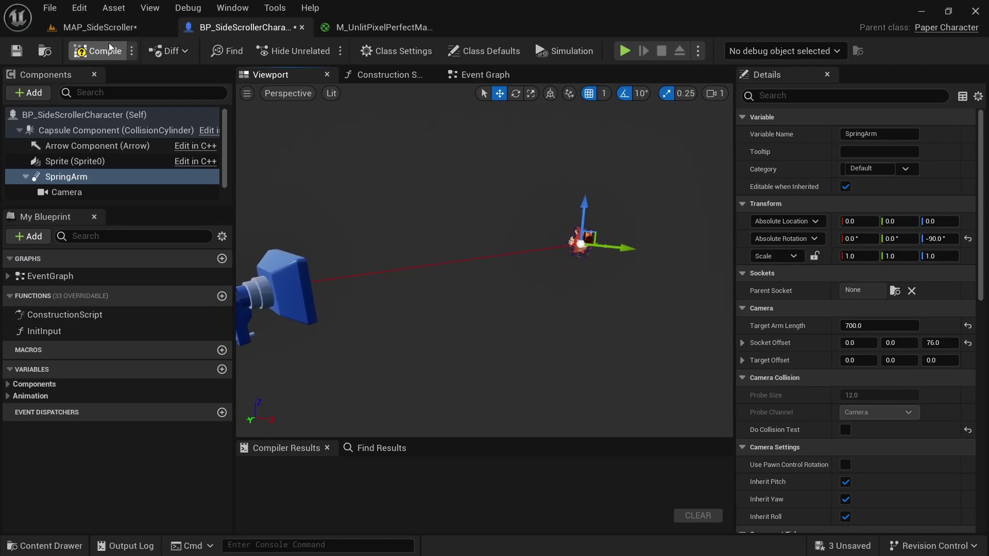
Step: Play-test the level with the grid-aligned sprite and camera offsets, running and jumping in both directions, and end the session
click(104, 29)
click(319, 50)
key(a)
key(d)
key(space)
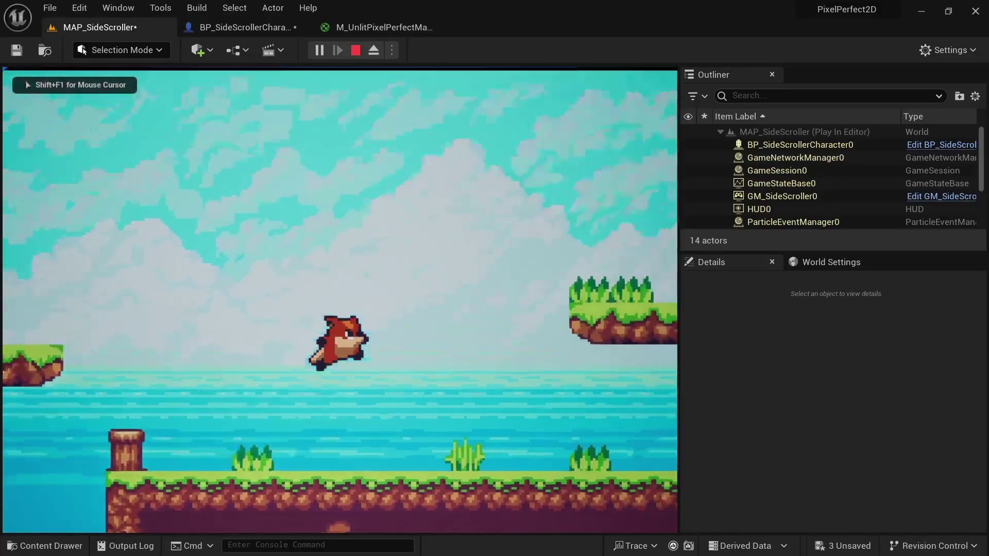
key(a)
key(space)
key(d)
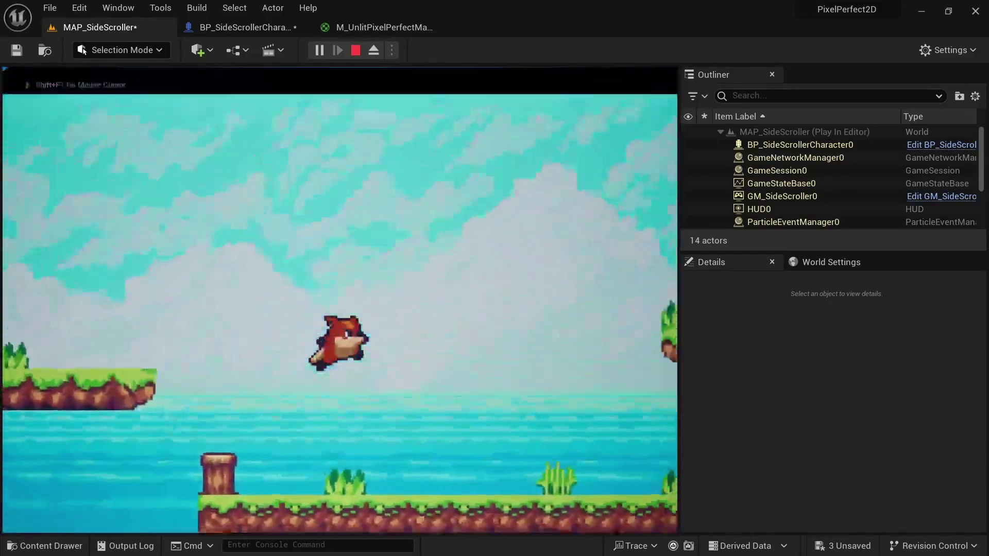
key(a)
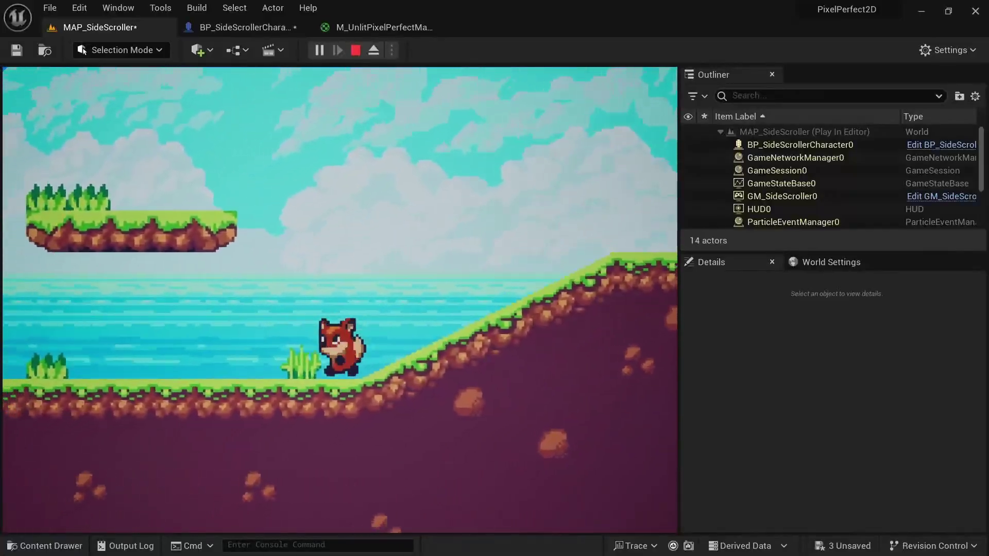
key(d)
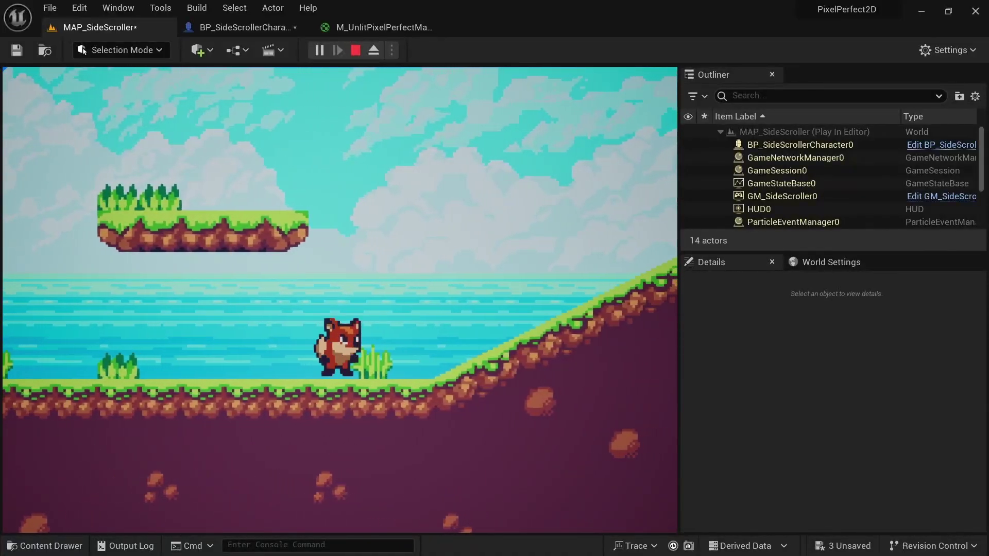
key(a)
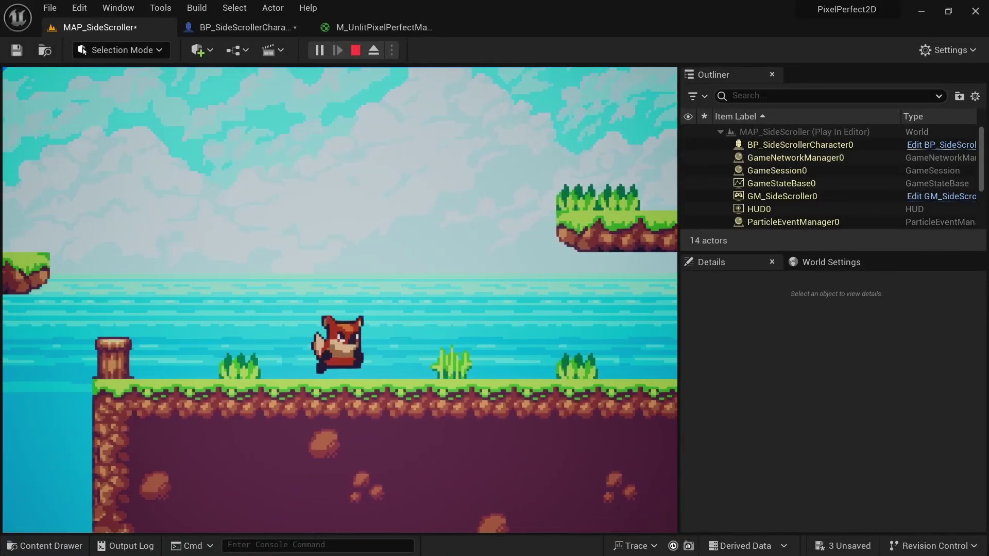
key(space)
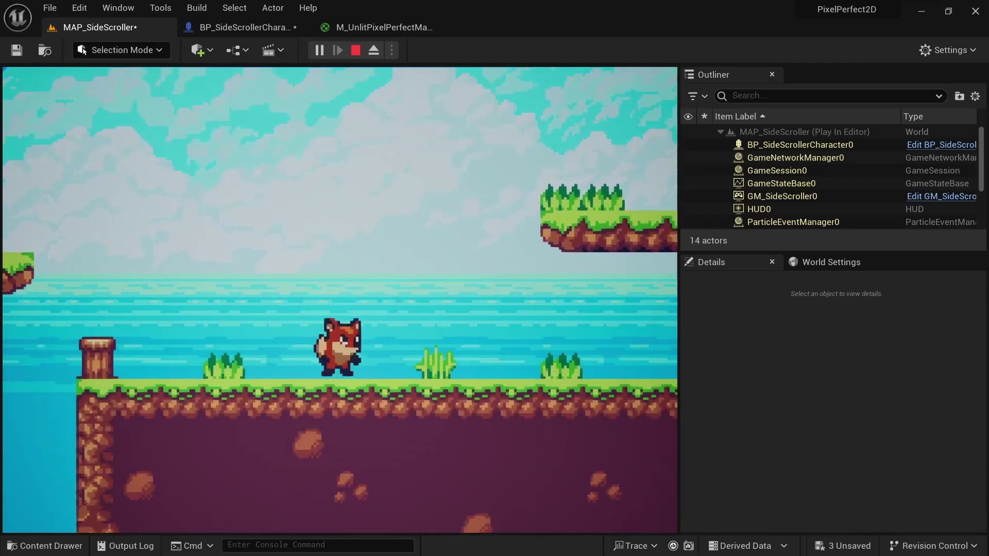
key(Escape)
Step: Set the Sprite component's Z location to 20 and play the level to check the fox's feet against the ground
click(242, 29)
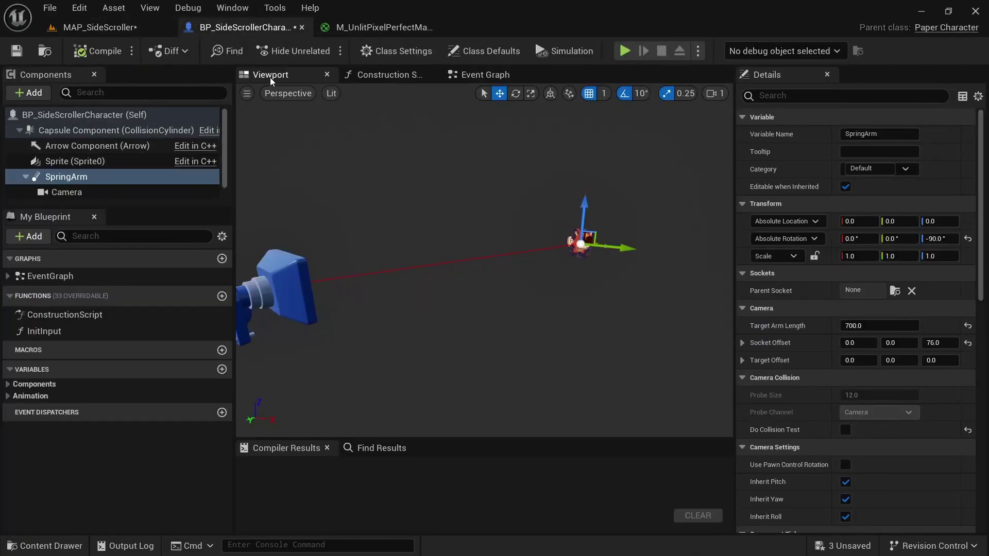
click(88, 163)
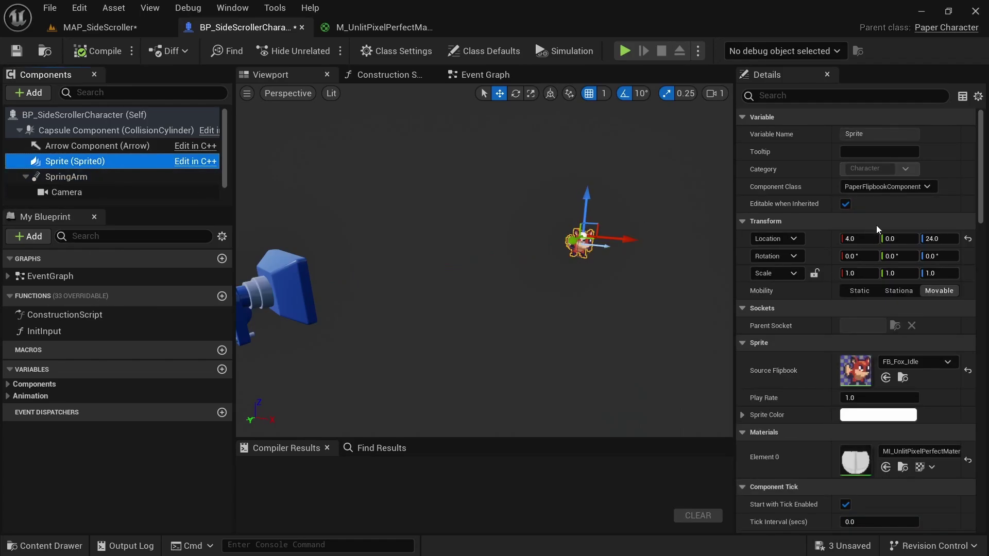
click(935, 238)
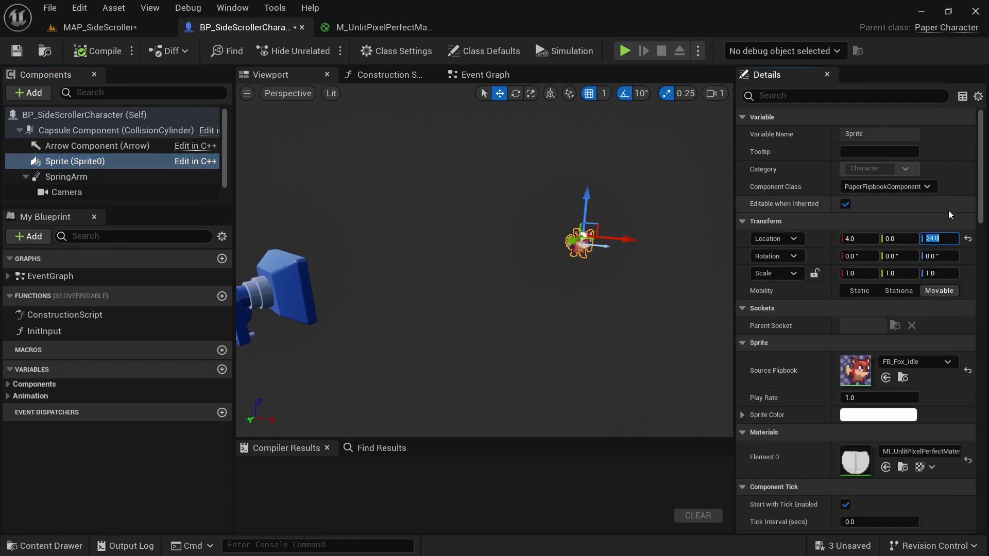
text(20)
key(Return)
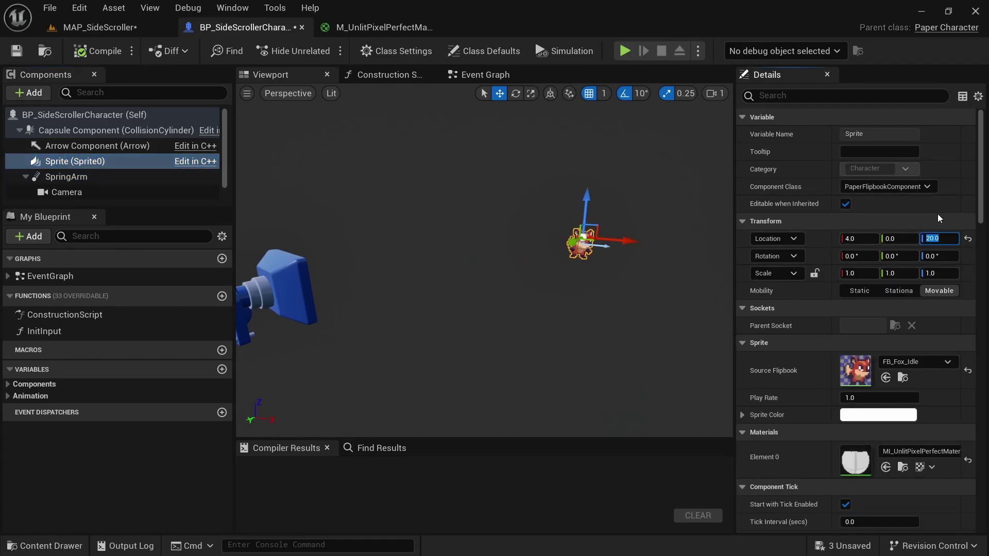
click(109, 31)
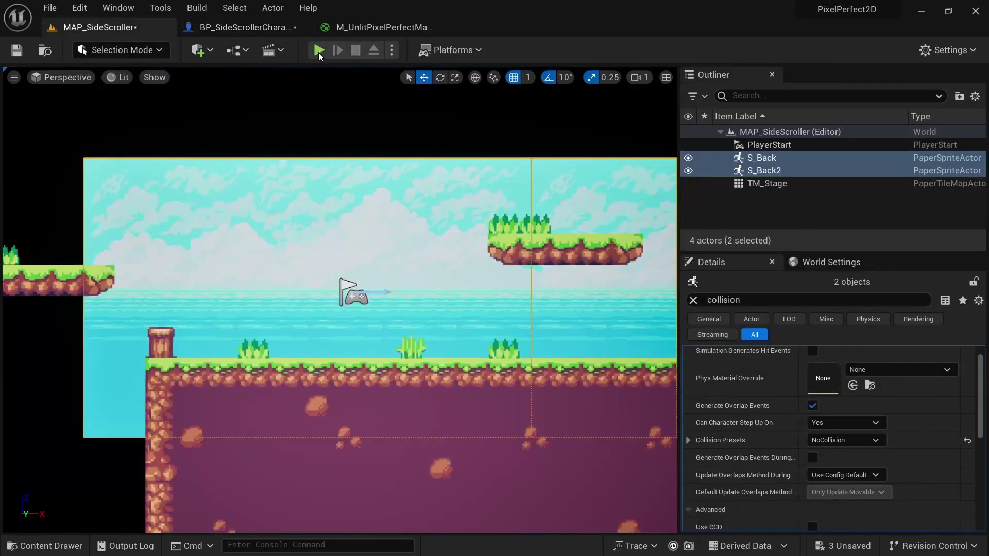
click(318, 51)
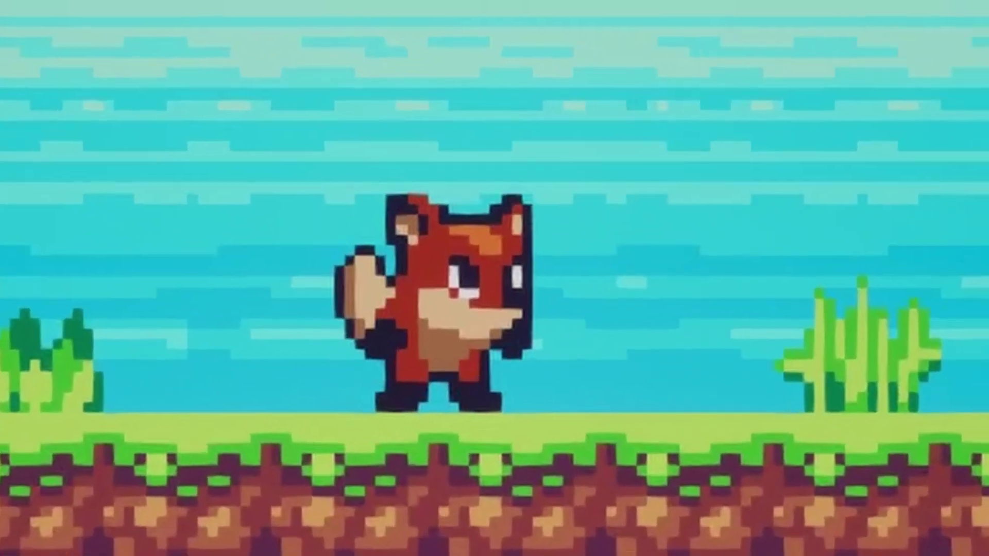
Step: Play-test the level by running and jumping the fox in both directions to check its pixel alignment against the ground and grass
key(d)
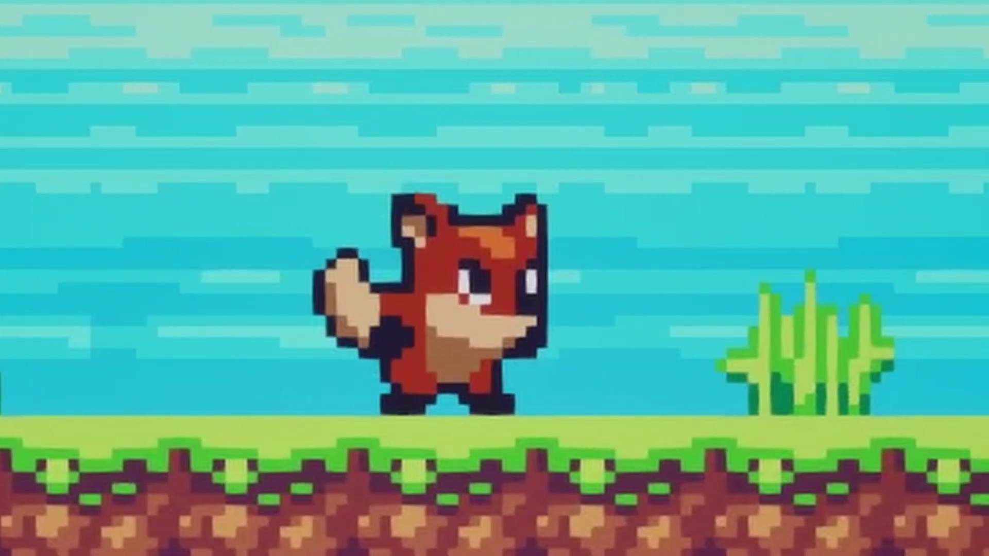
key(Right)
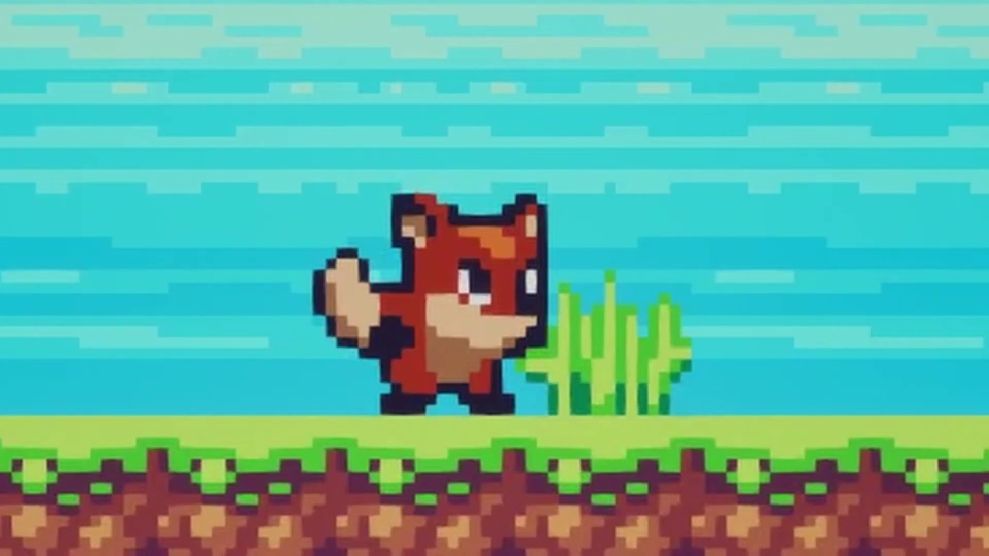
key(Right)
key(Right)
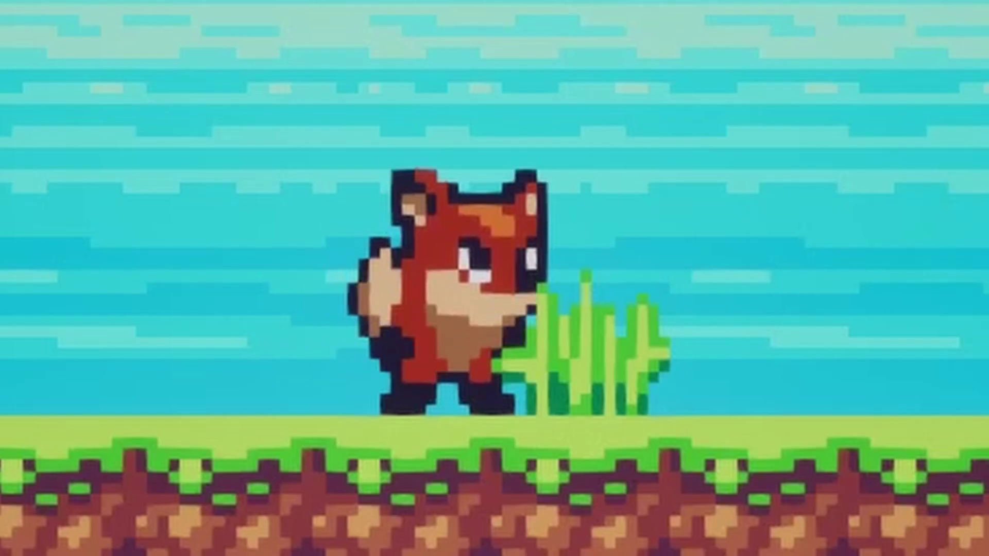
key(a)
key(d)
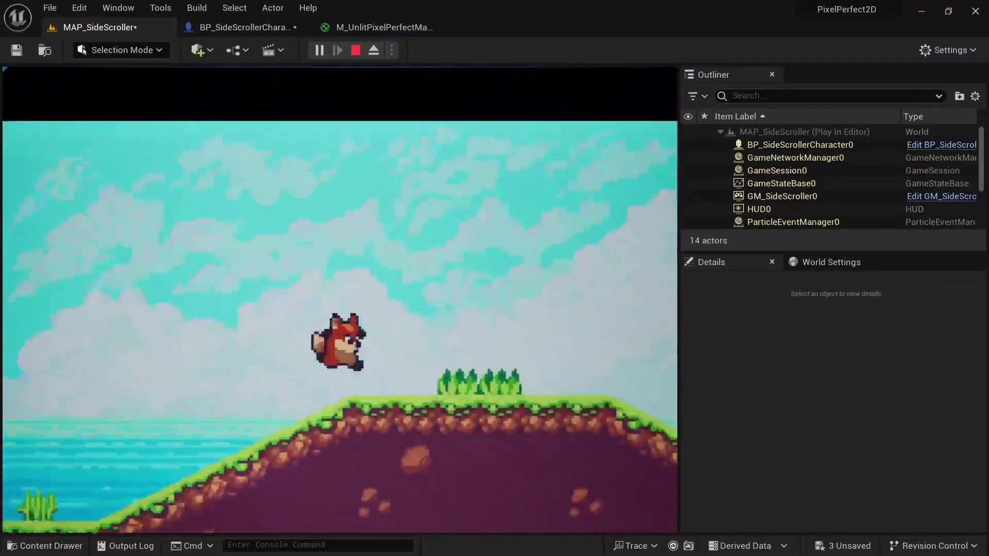
key(a)
key(d)
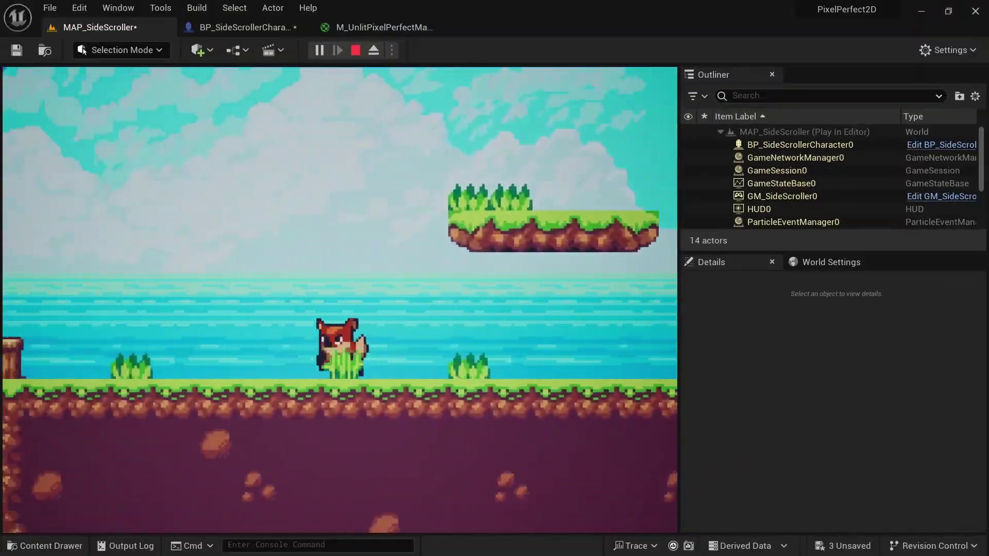
key(a)
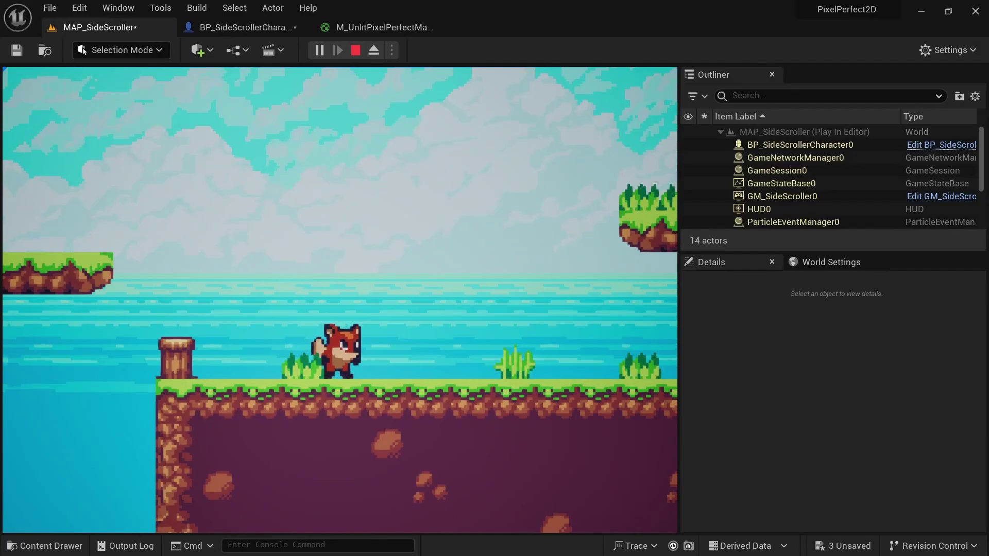
Step: Turn on Enable Camera Lag for the SpringArm component in the BP_SideScrollerCharacter blueprint
click(259, 29)
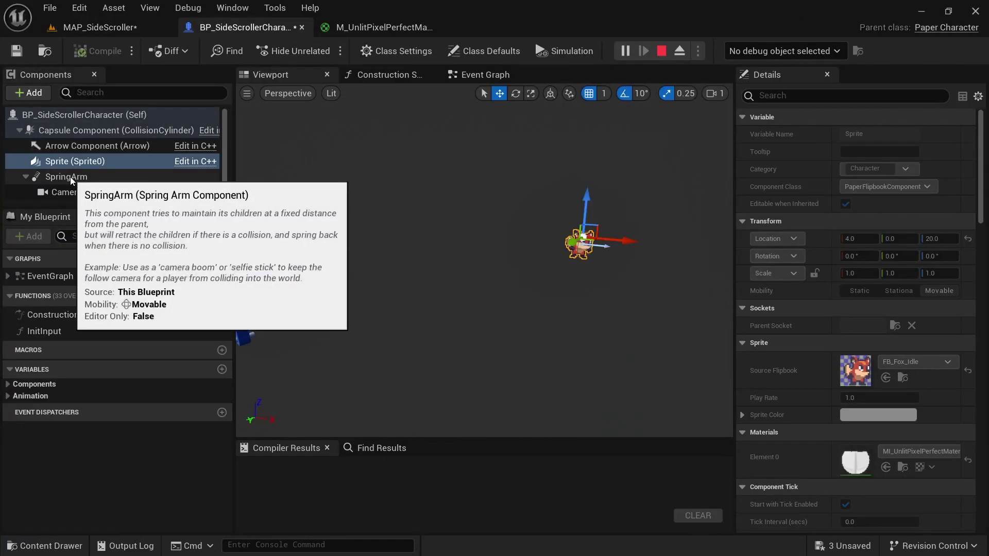
click(88, 177)
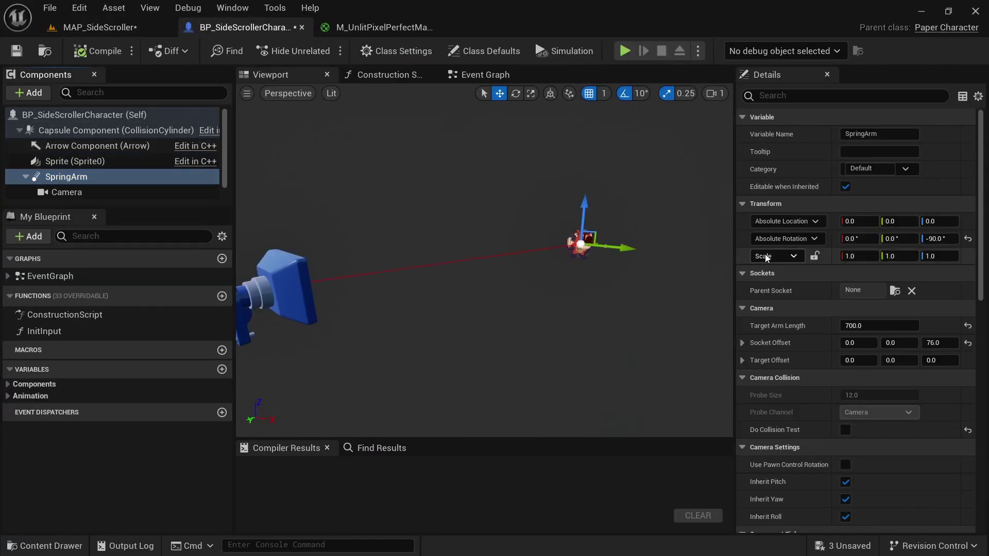
scroll(765, 255, down, 6)
scroll(799, 206, up, 3)
scroll(773, 258, down, 4)
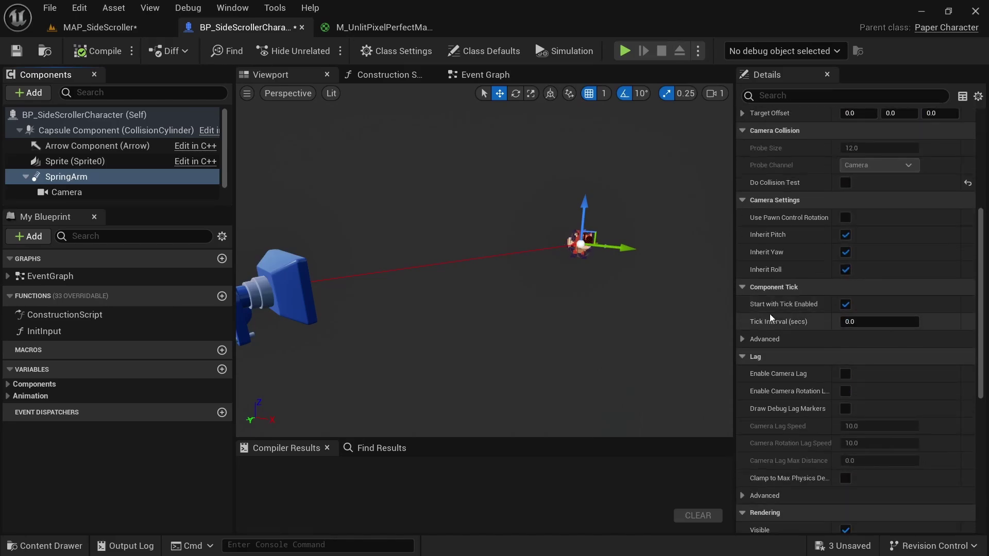
scroll(773, 304, down, 3)
click(846, 272)
Step: Play-test the level with camera lag on, running and jumping in both directions, and end the session
key(alt+p)
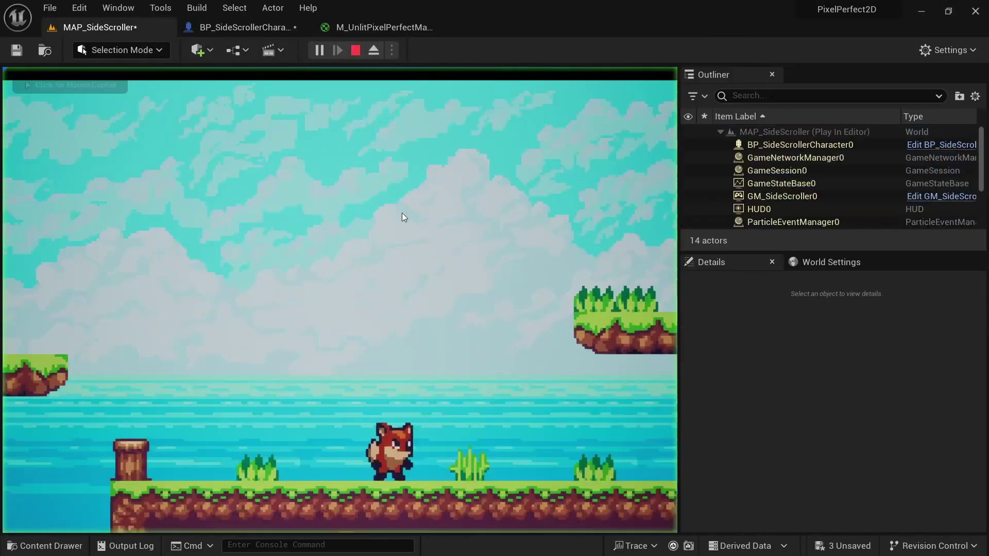
key(d)
key(a)
key(space)
key(d)
key(space)
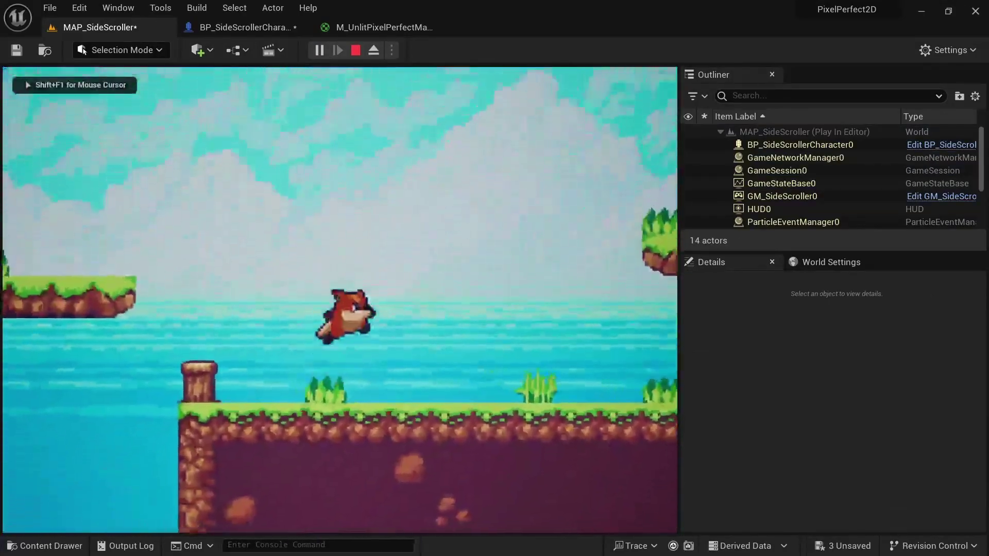
key(Escape)
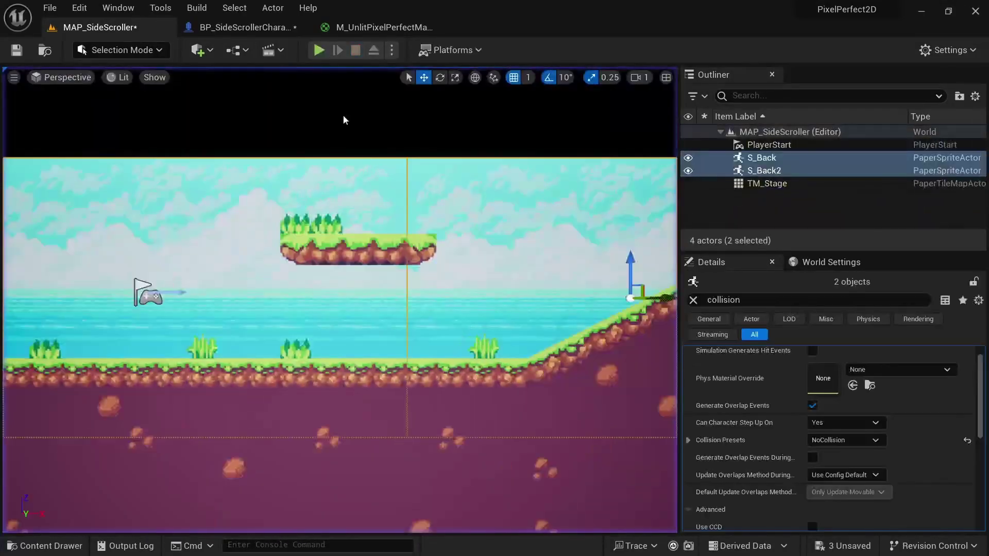
Step: Turn Enable Camera Lag back off for the SpringArm component in the character blueprint
click(262, 29)
click(845, 272)
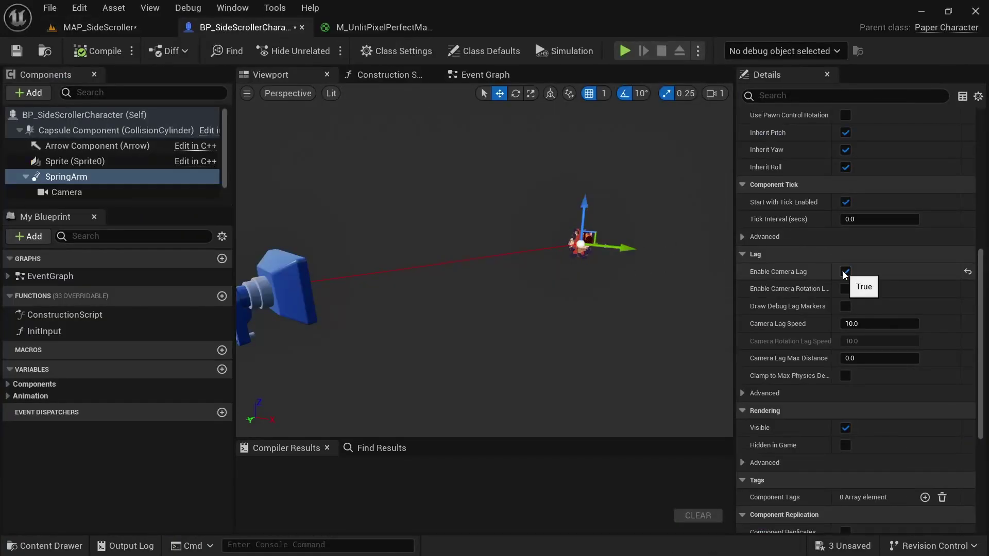
click(844, 271)
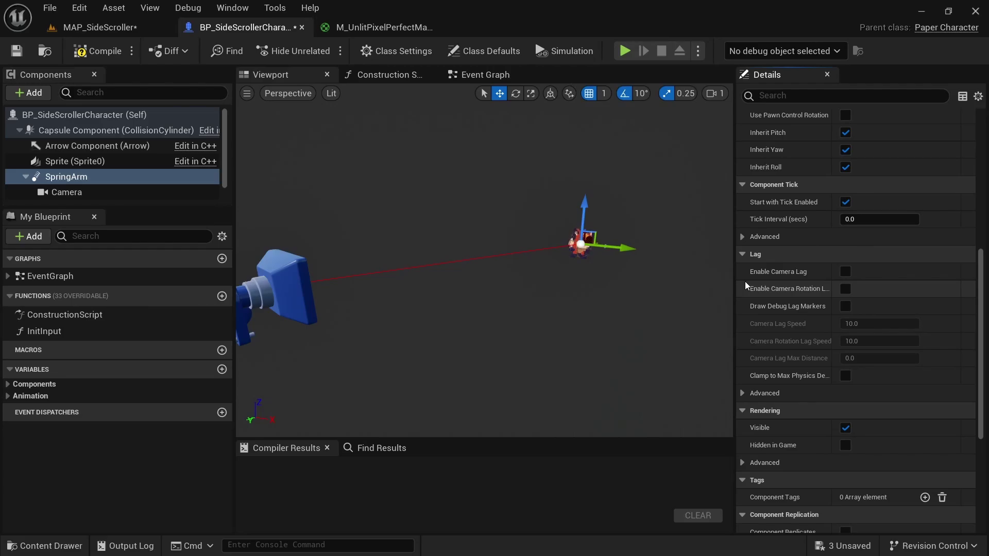